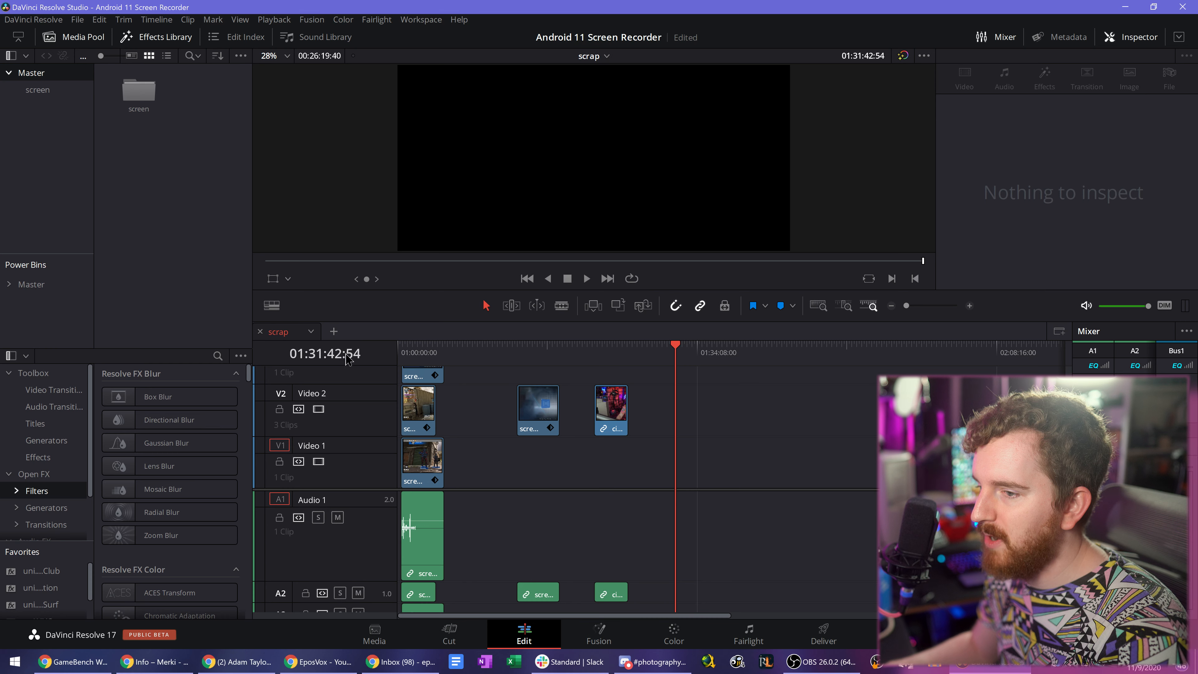
- Open the application preferences and look through the system settings, including Decode Options and Media Storage
click(272, 306)
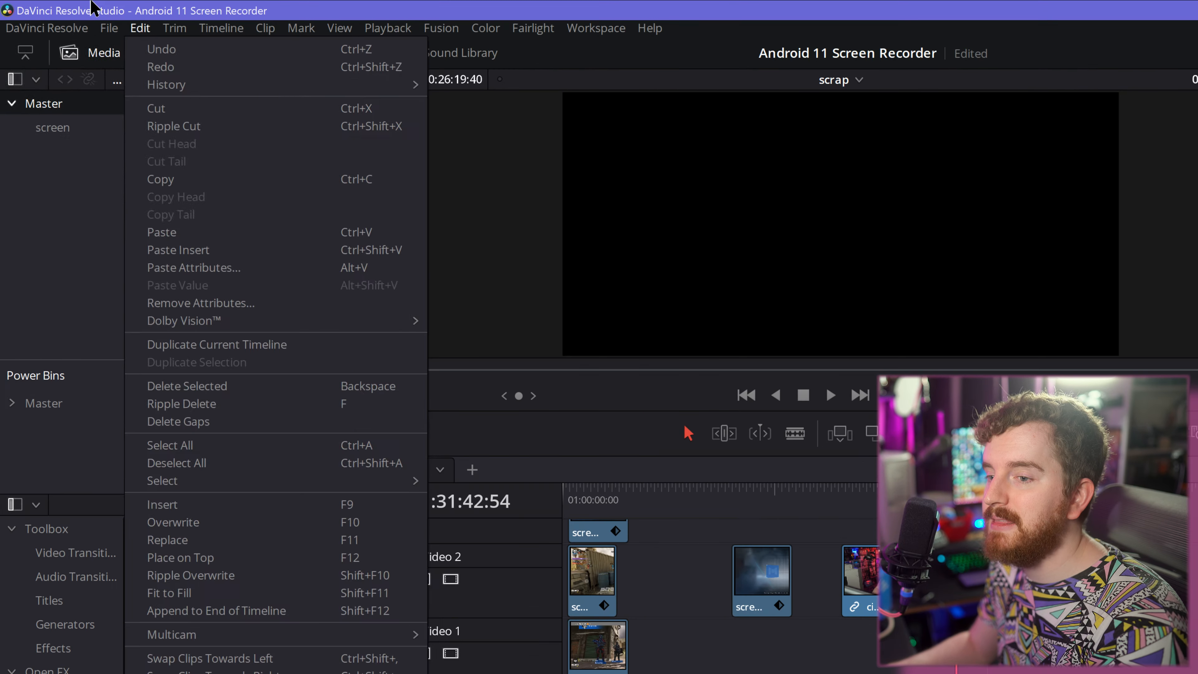
mouse_move(76, 28)
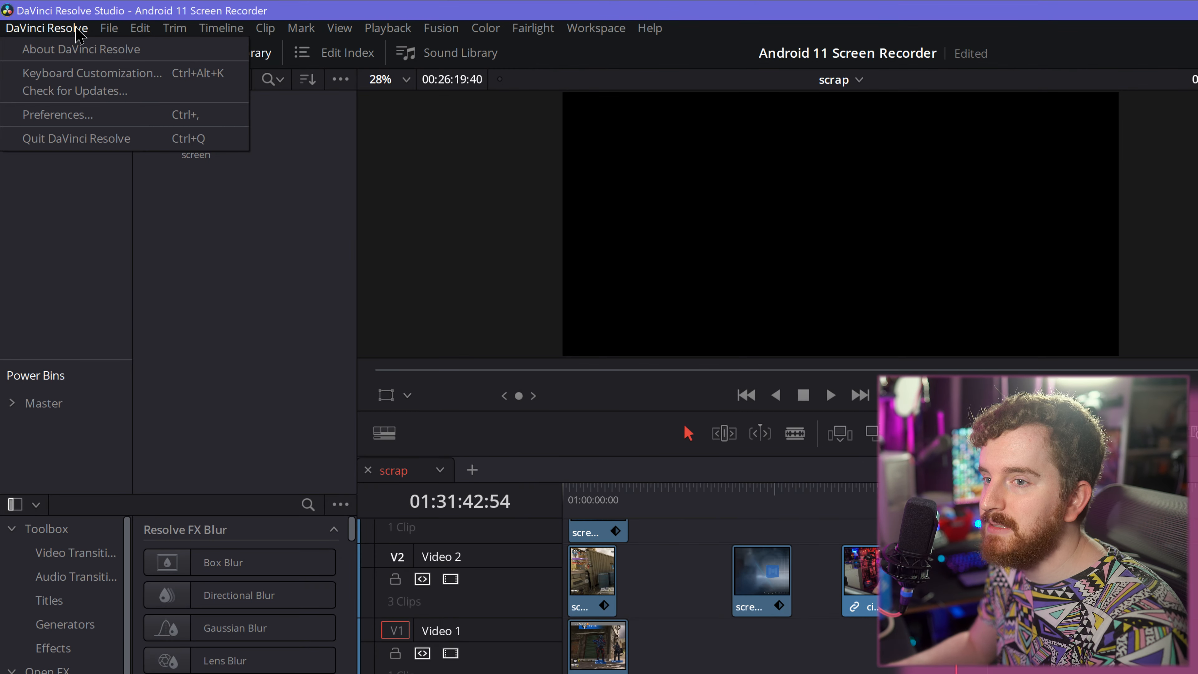
click(80, 119)
click(207, 122)
click(188, 97)
click(188, 236)
click(184, 312)
click(183, 257)
click(186, 232)
click(185, 149)
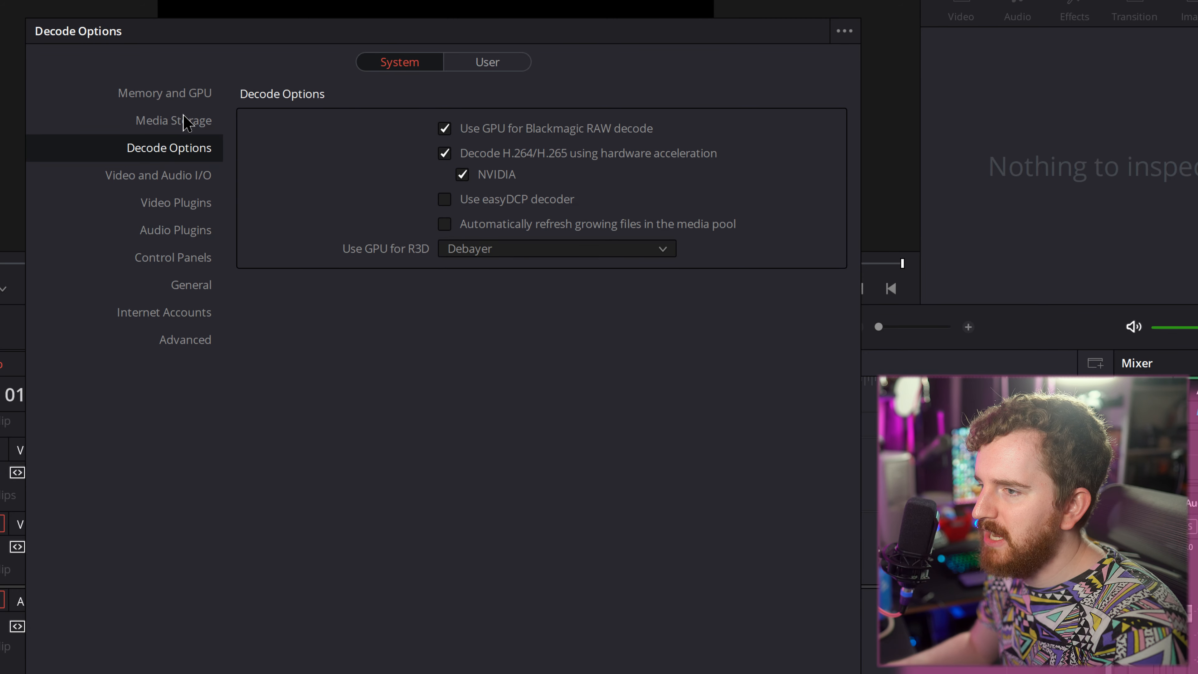
click(188, 123)
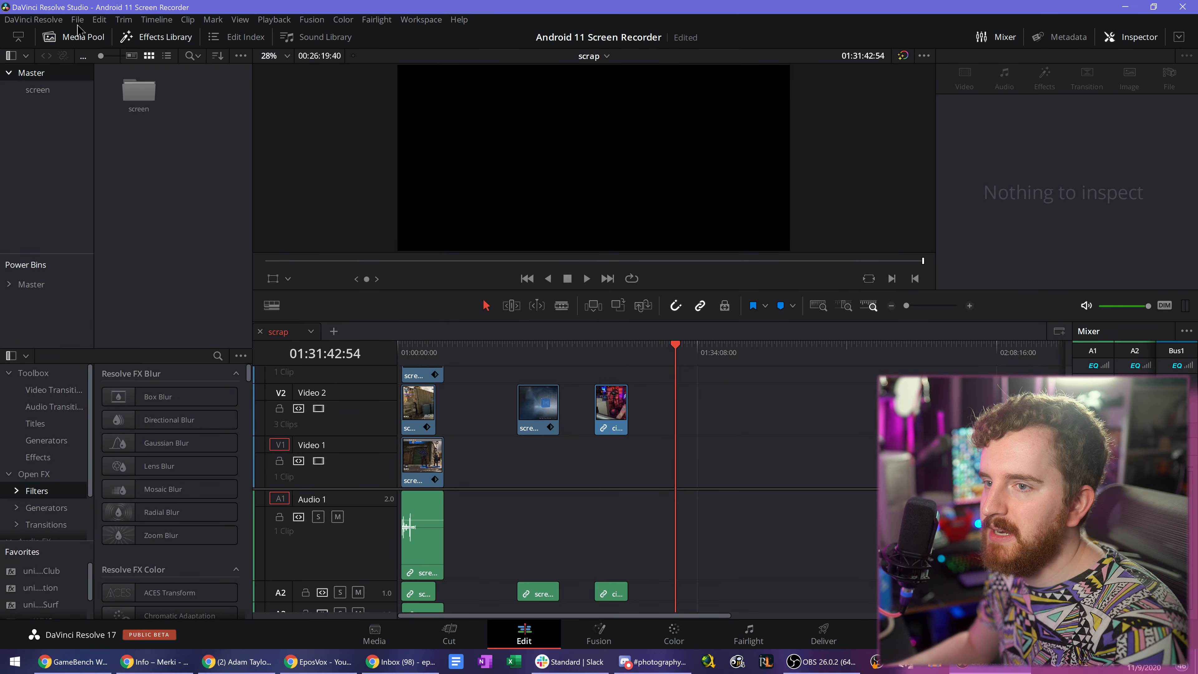
- Open the project settings and review the Master Settings, from timeline format through frame interpolation
click(77, 20)
click(118, 263)
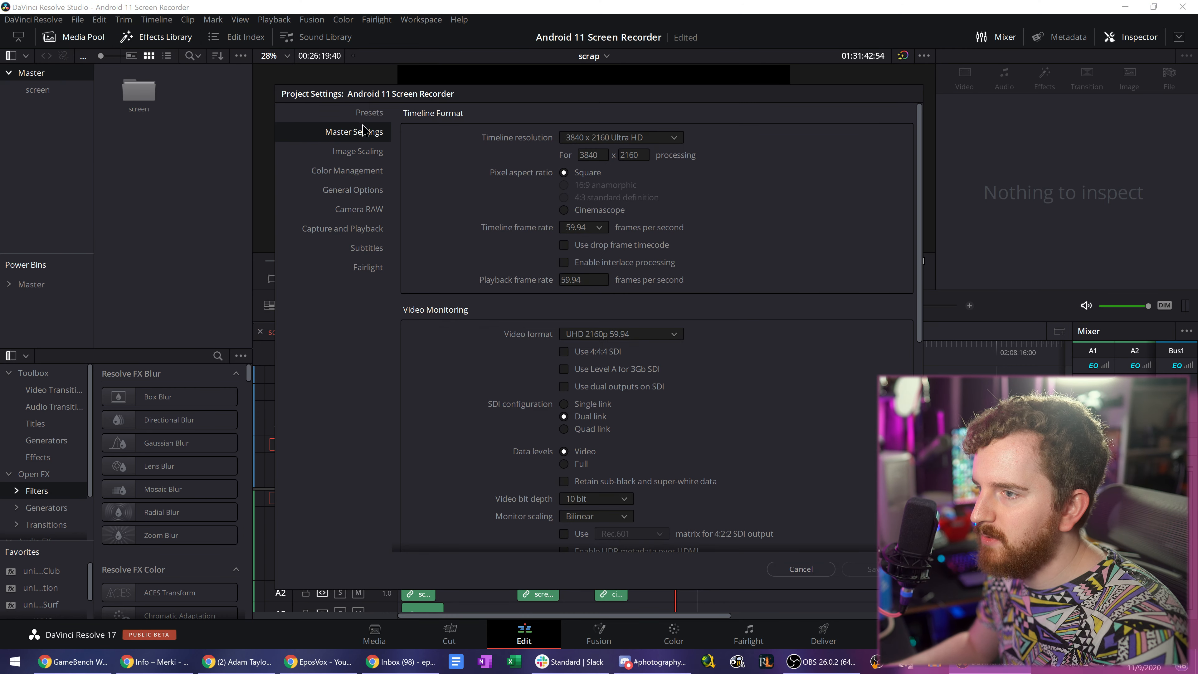
click(370, 112)
click(371, 139)
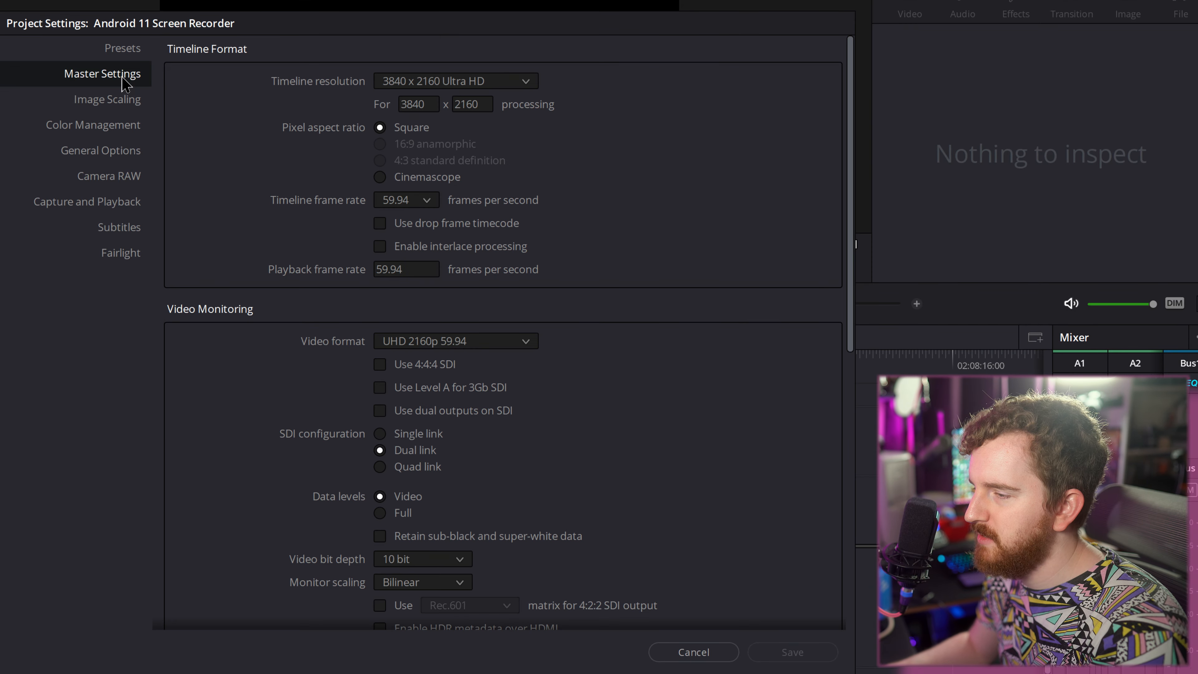
scroll(797, 387, down, 5)
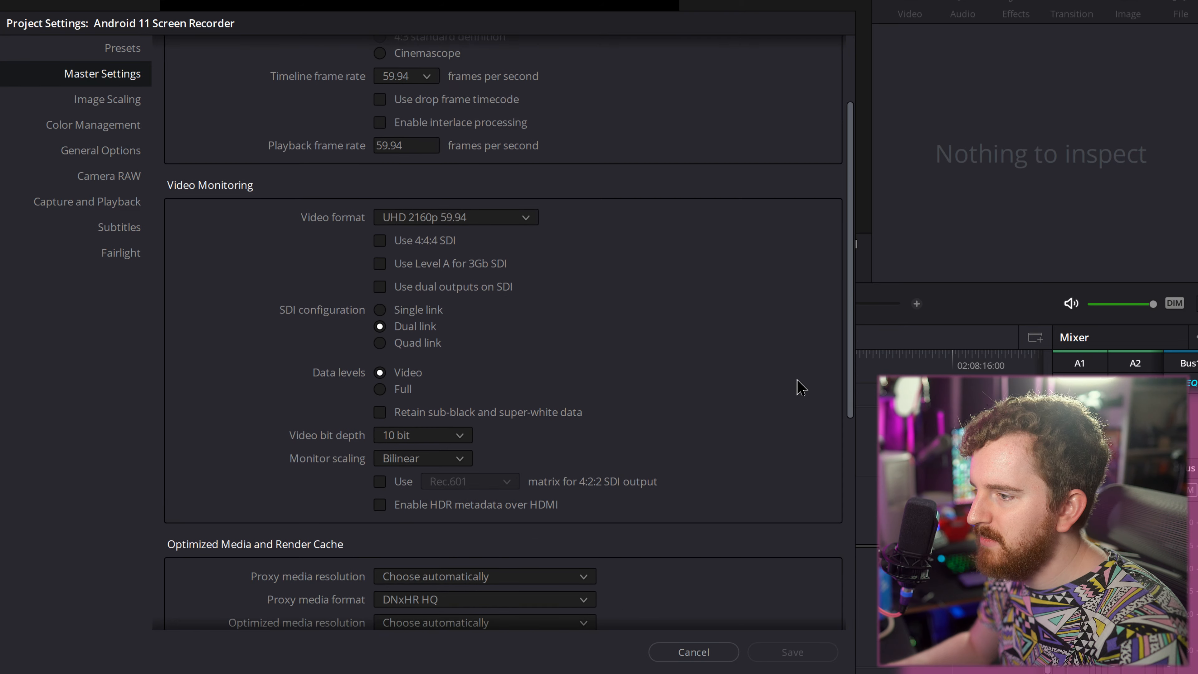
scroll(778, 383, down, 4)
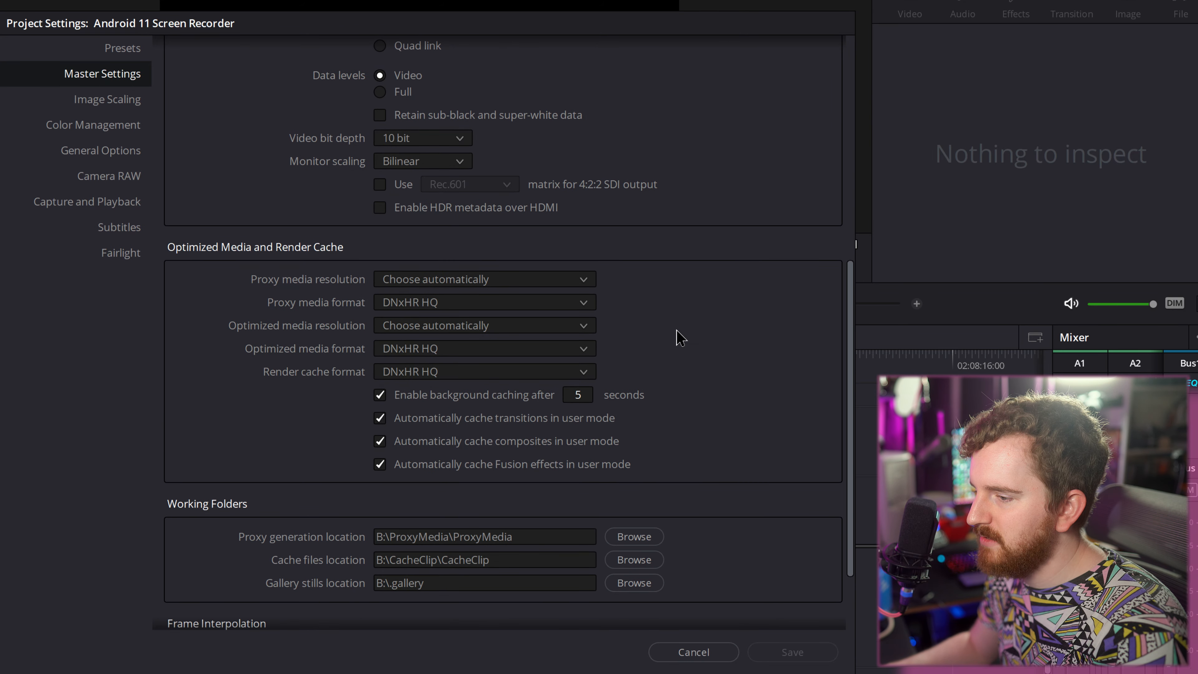
scroll(679, 337, down, 1)
scroll(680, 337, down, 1)
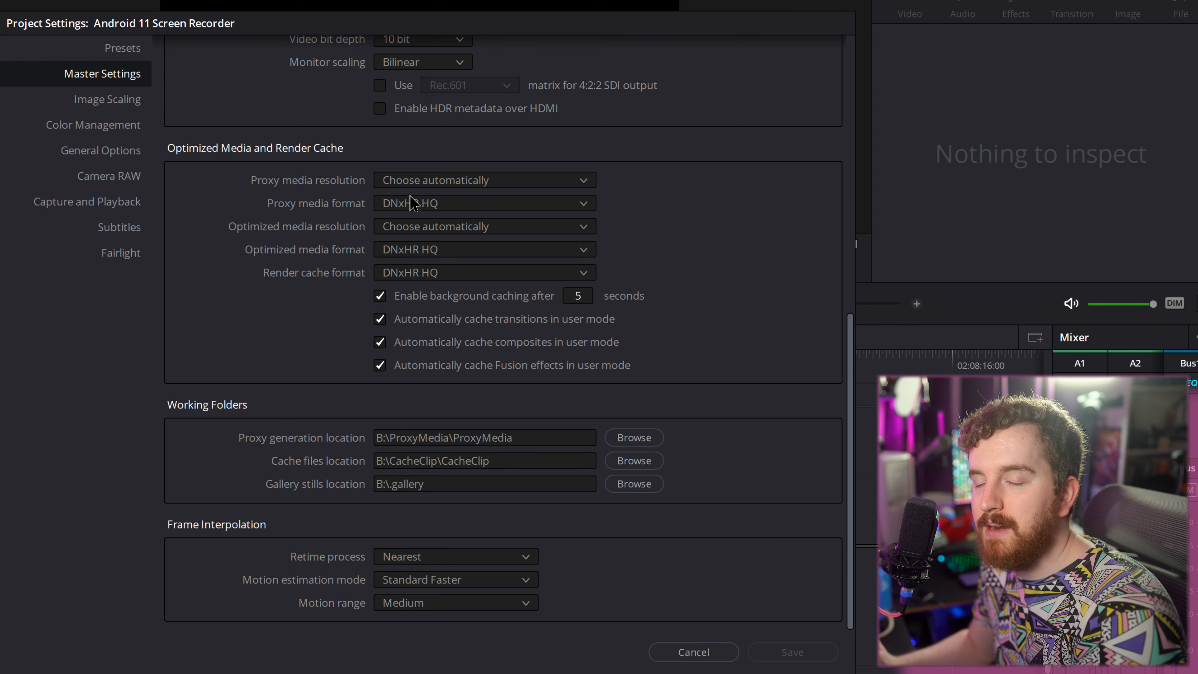
- Examine the available proxy media resolution options, leaving the choice on automatic
click(469, 185)
click(371, 241)
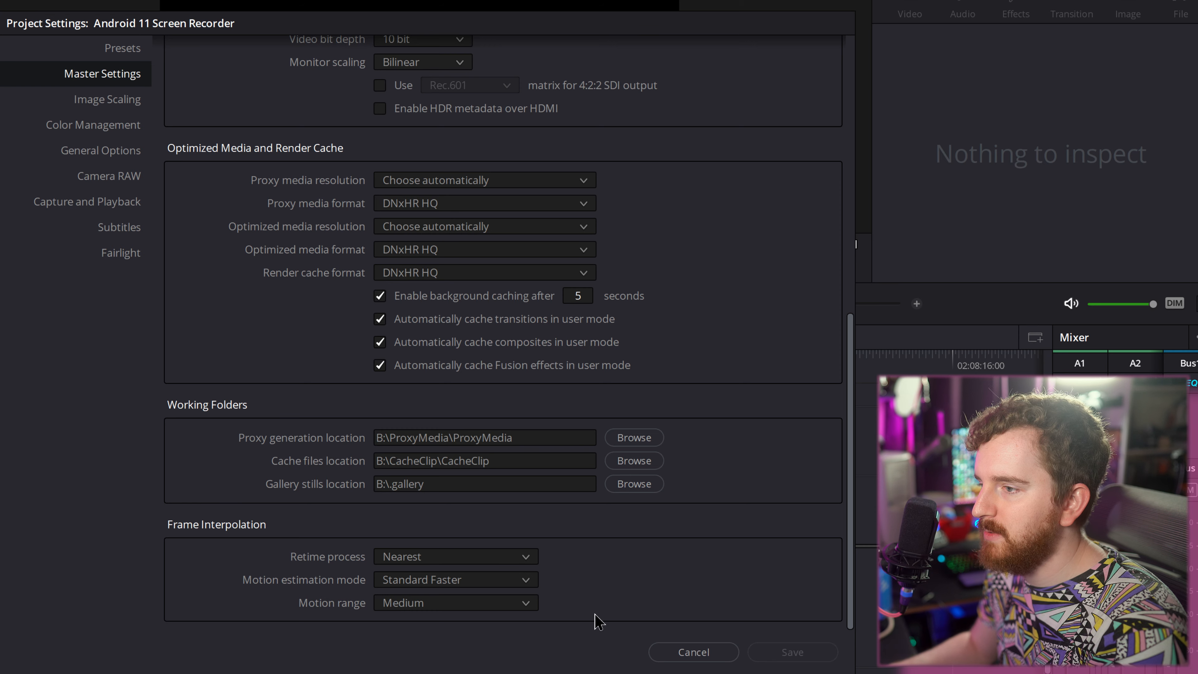
click(477, 183)
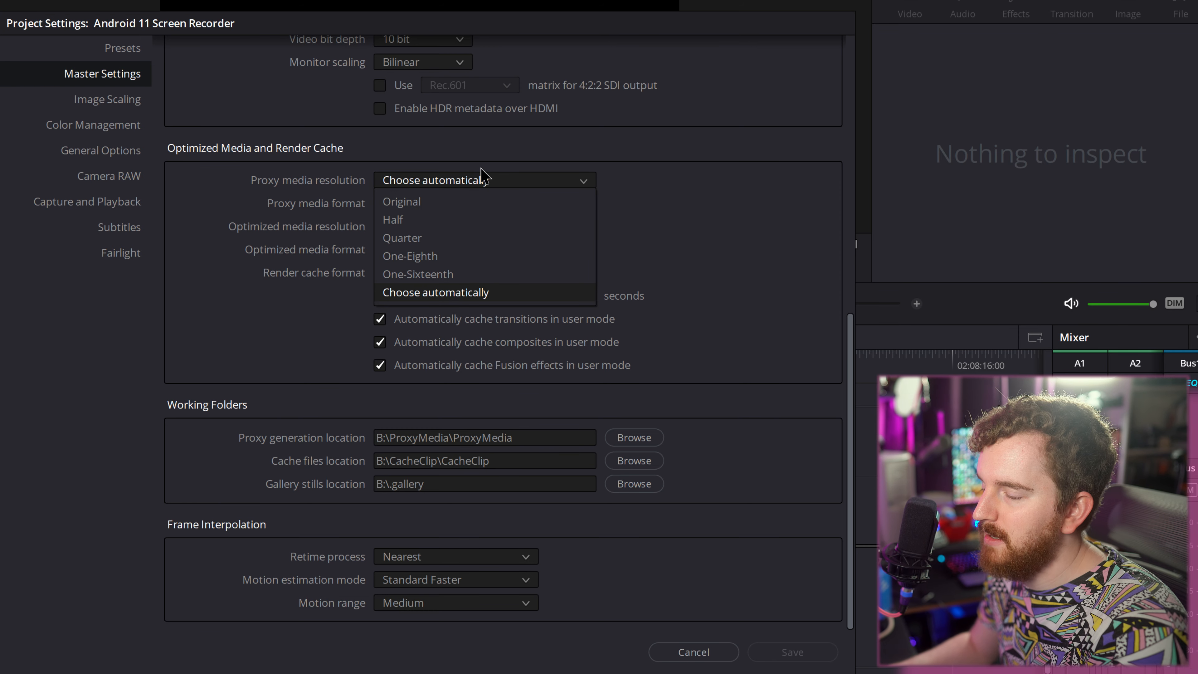
click(481, 170)
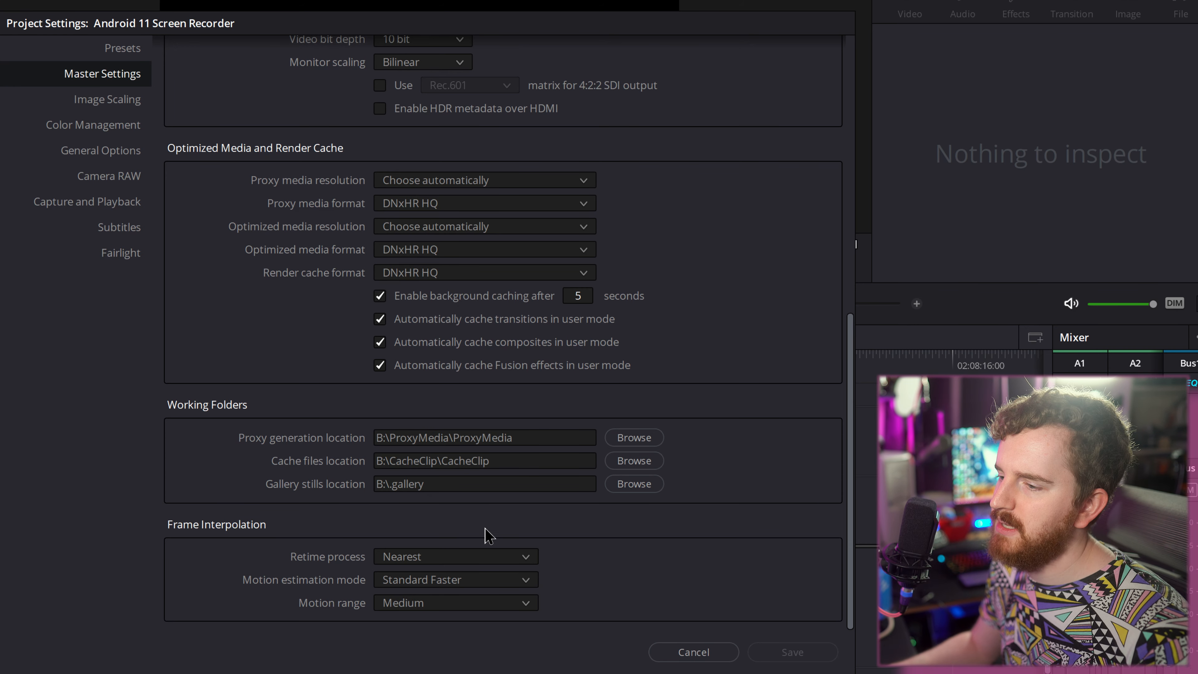
- Check the proxy generation and cache files locations, and close the project settings without saving
click(517, 443)
click(521, 463)
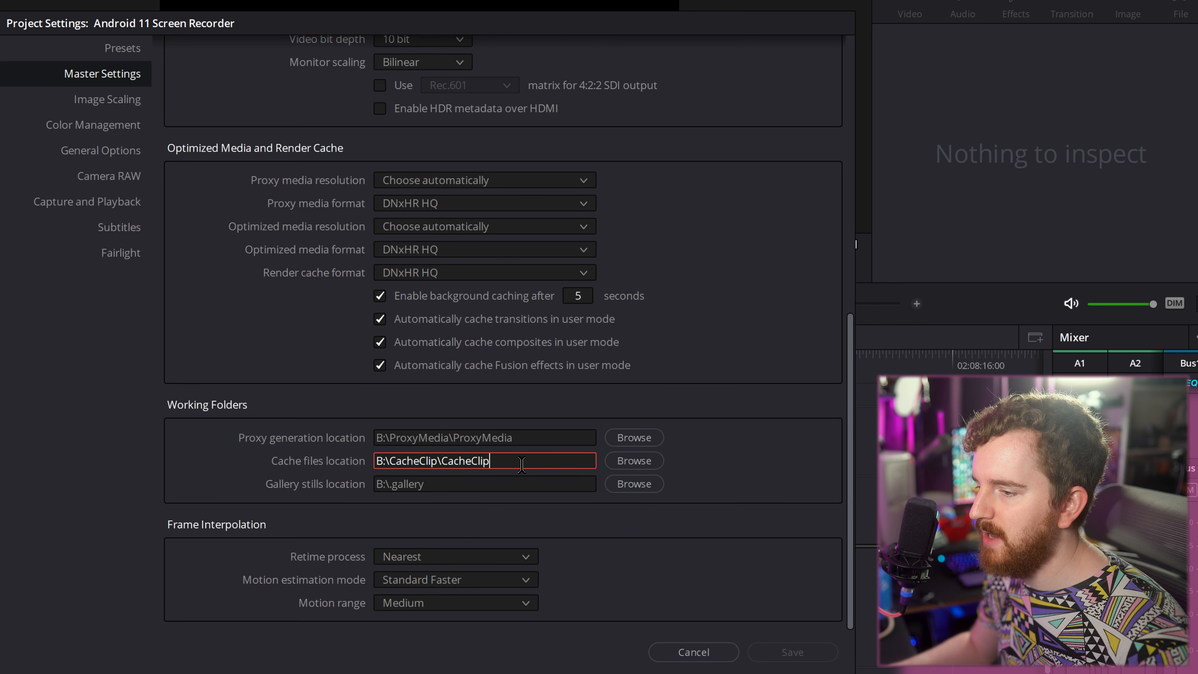
click(527, 436)
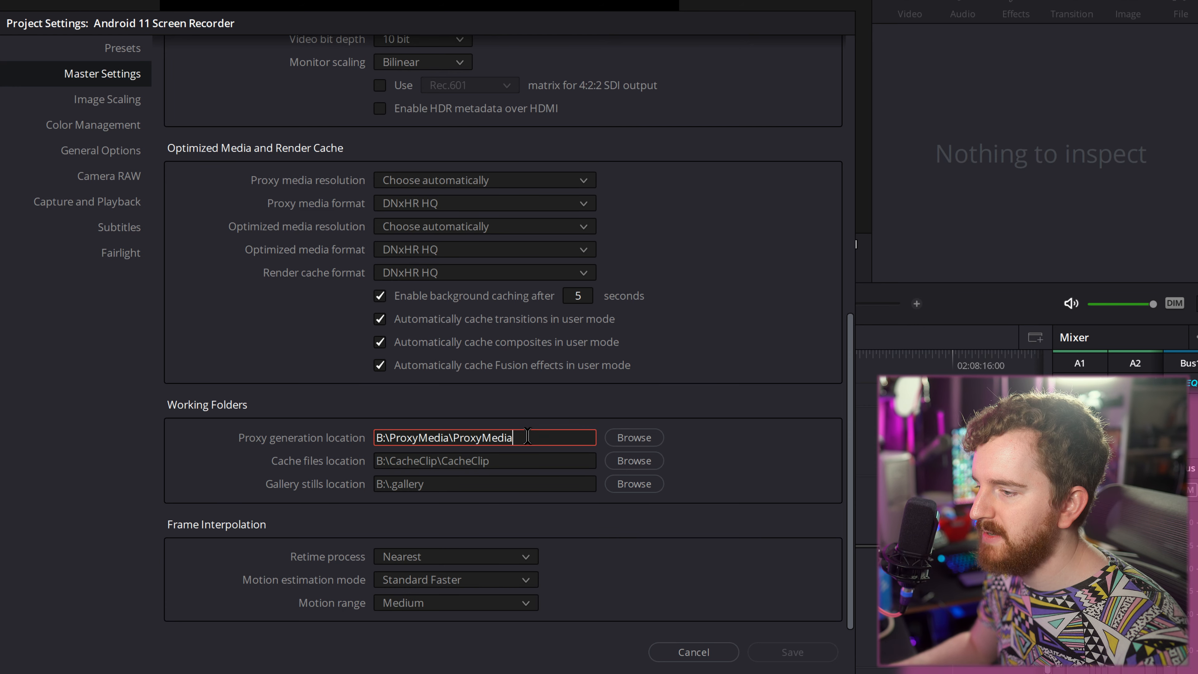
click(500, 460)
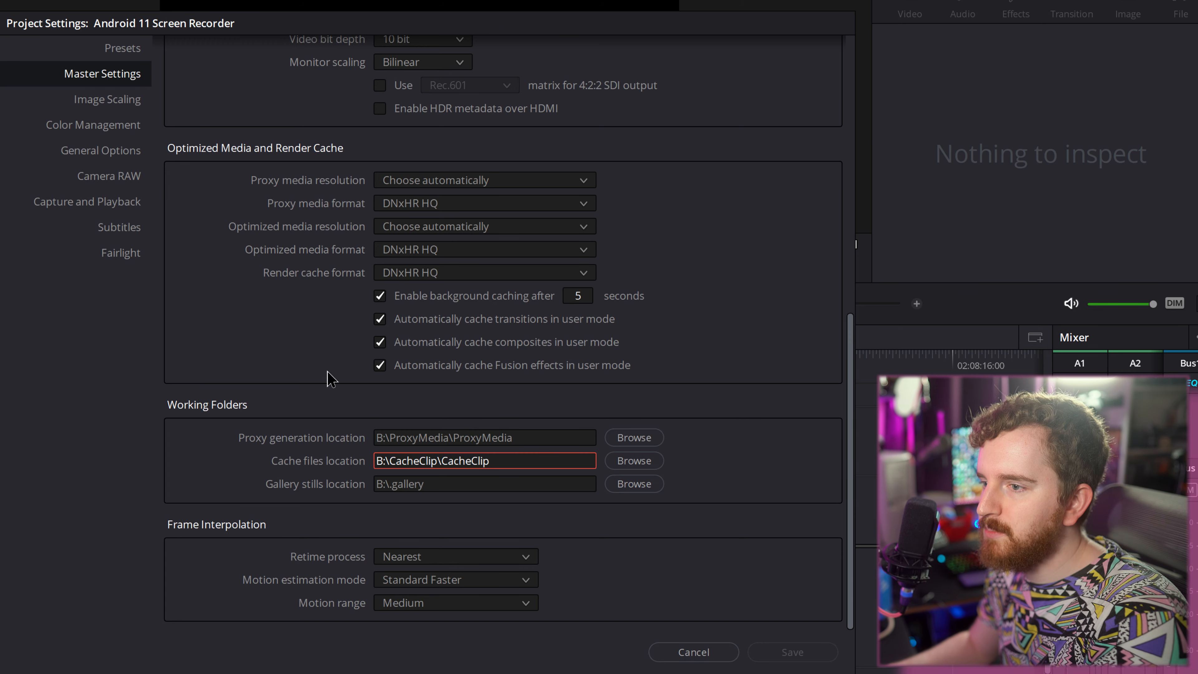
scroll(283, 394, up, 1)
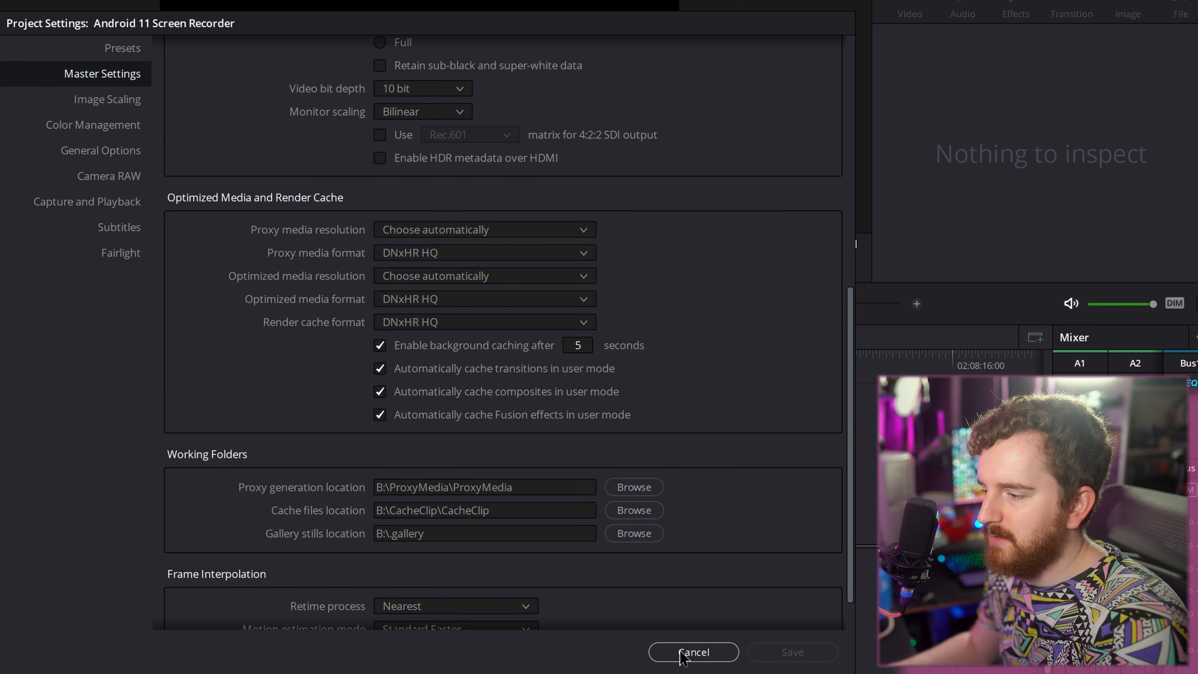
click(682, 654)
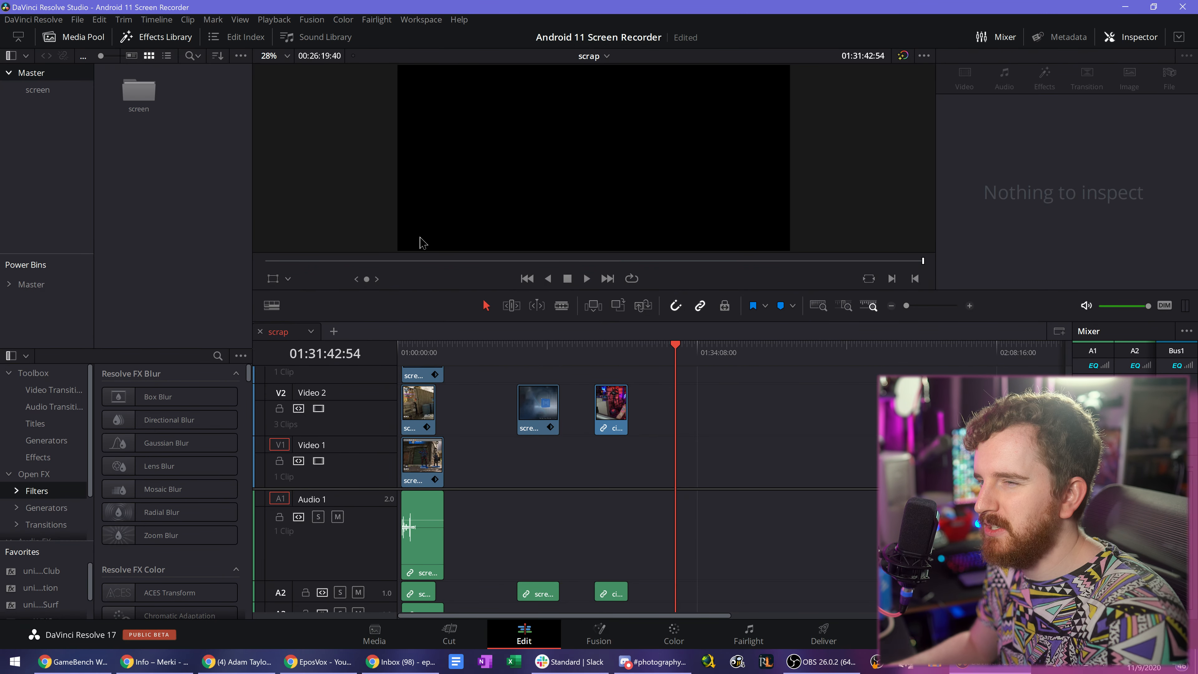
- Inspect the project's Color Management settings and its LUT folder, and close the settings without saving
click(77, 20)
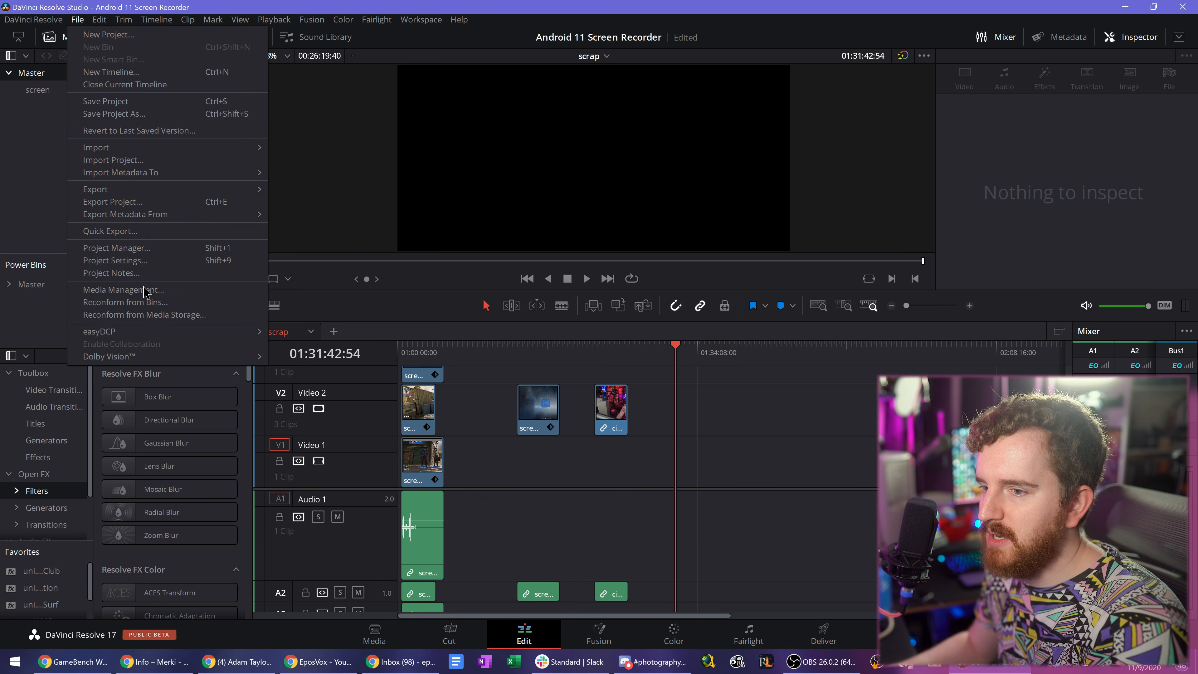
click(115, 260)
click(364, 175)
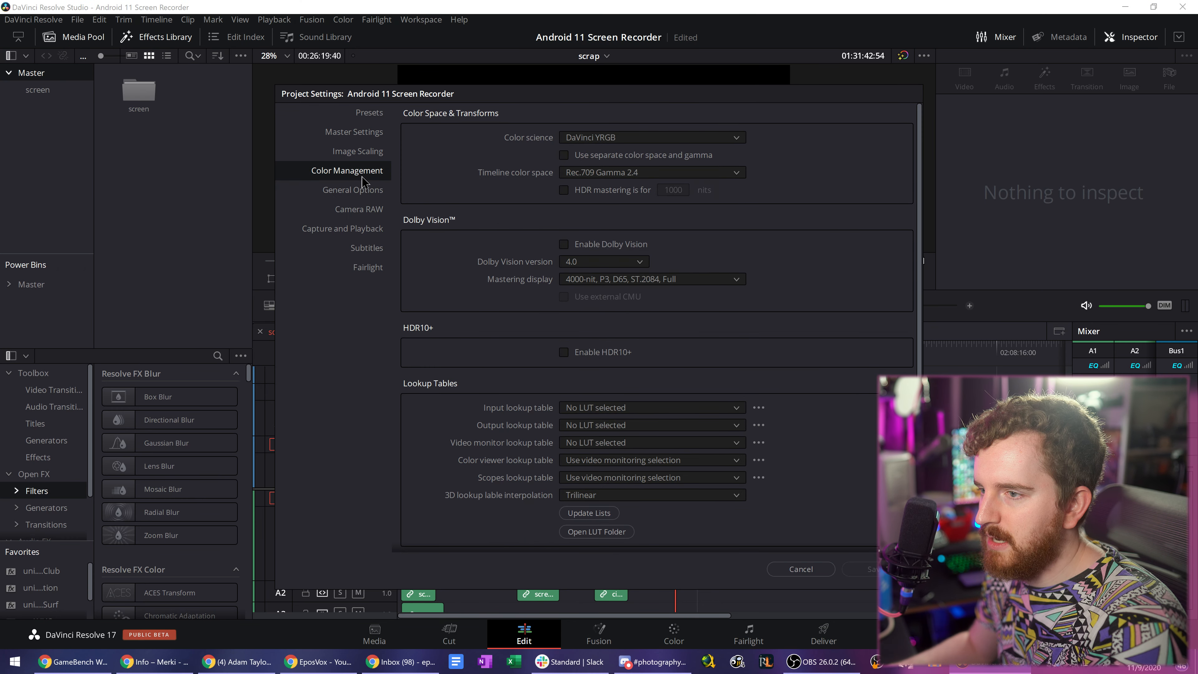
scroll(488, 443, down, 2)
click(598, 460)
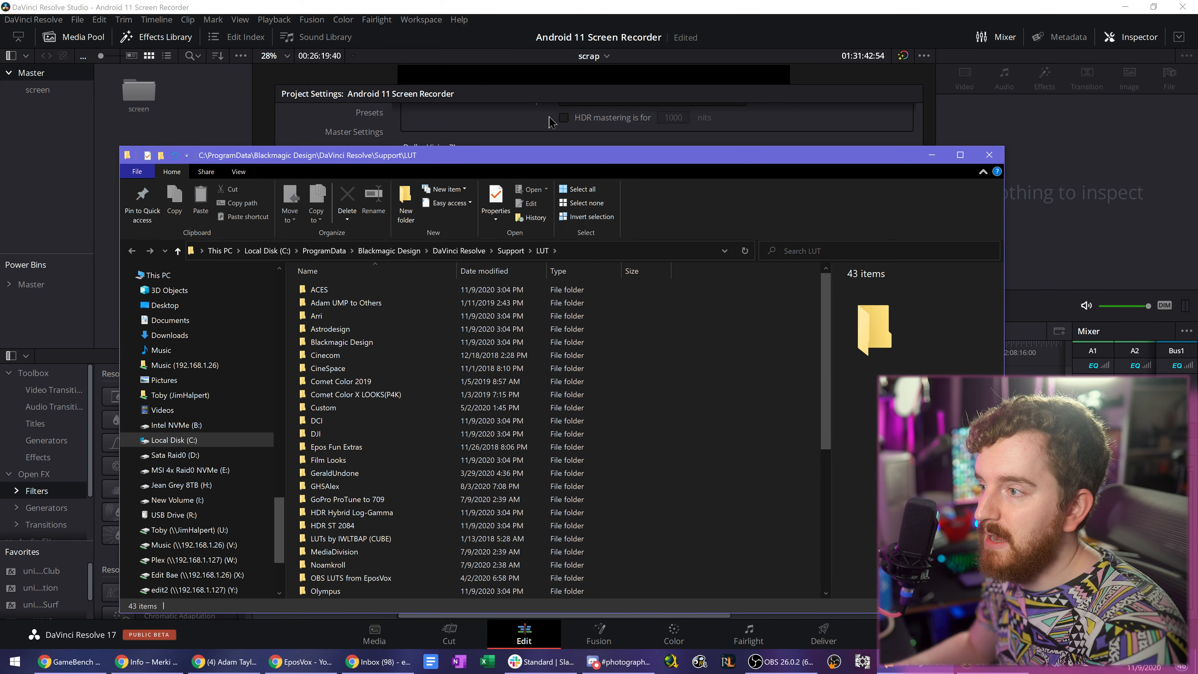
click(517, 106)
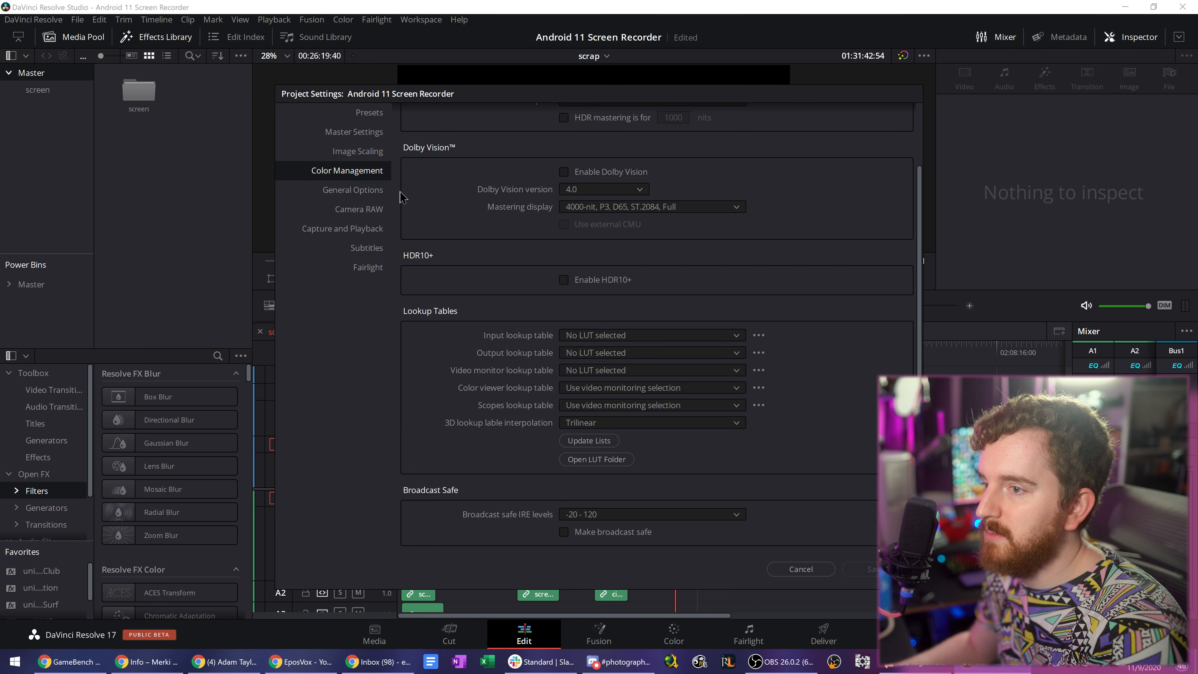
click(800, 569)
- Switch to the Color page and browse the "Adam UMP to Others" LUTs, checking the LUT browser's preview options
click(673, 637)
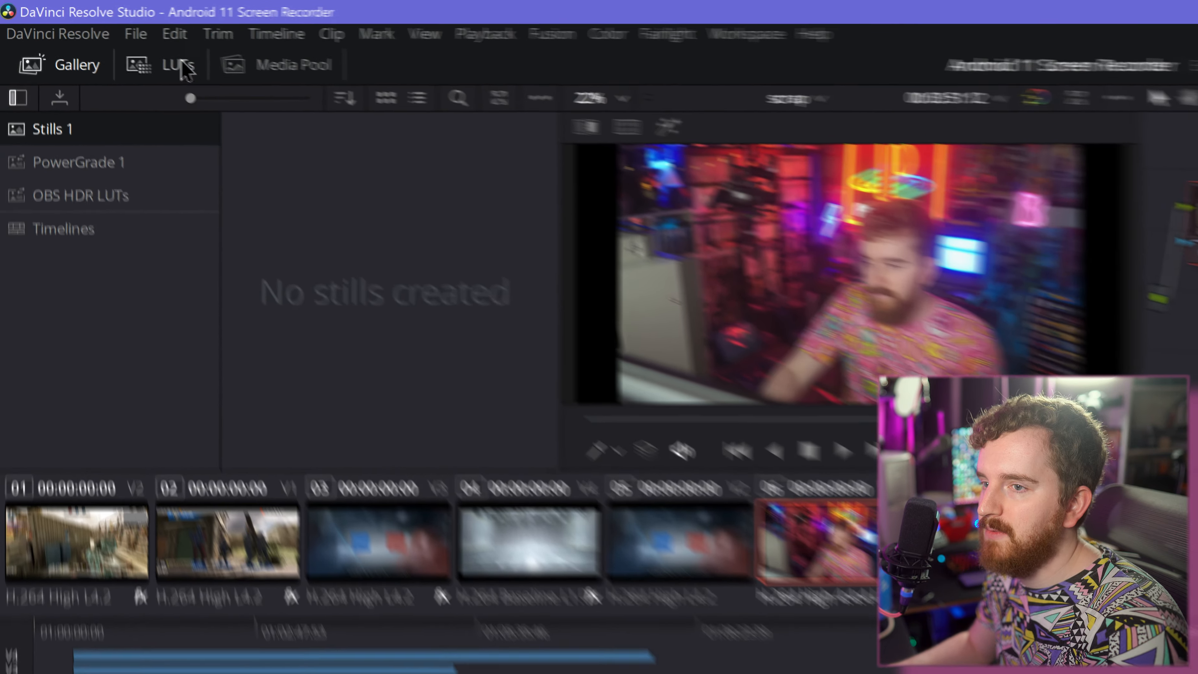
click(99, 37)
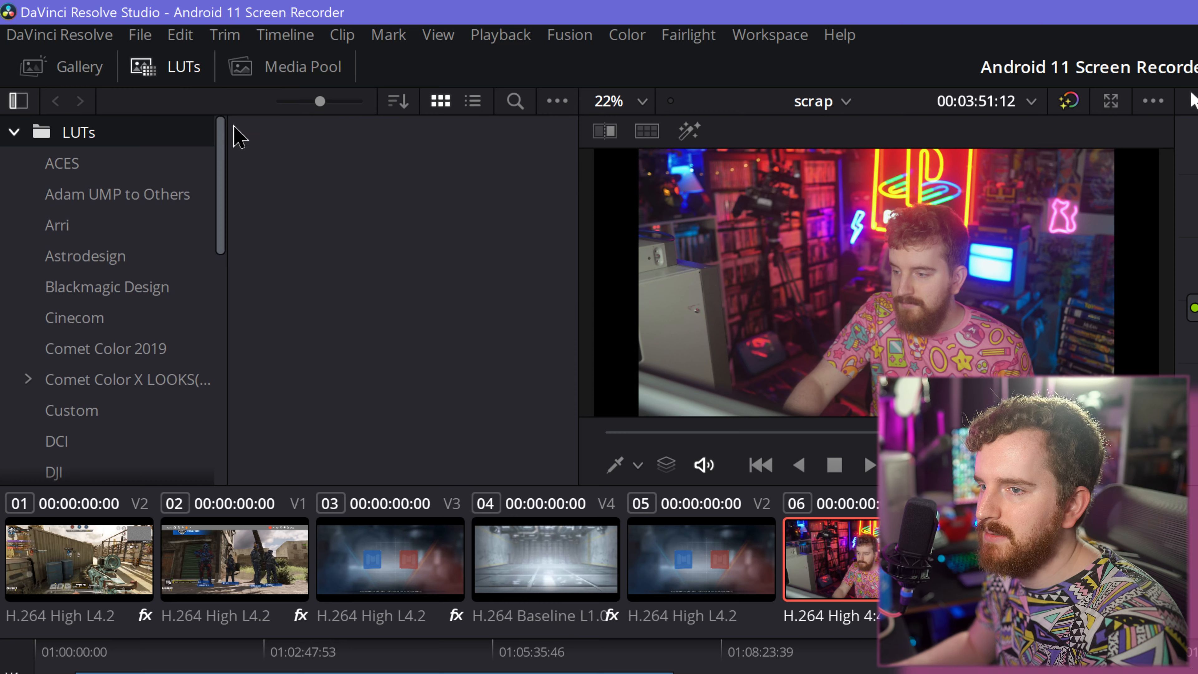
click(84, 200)
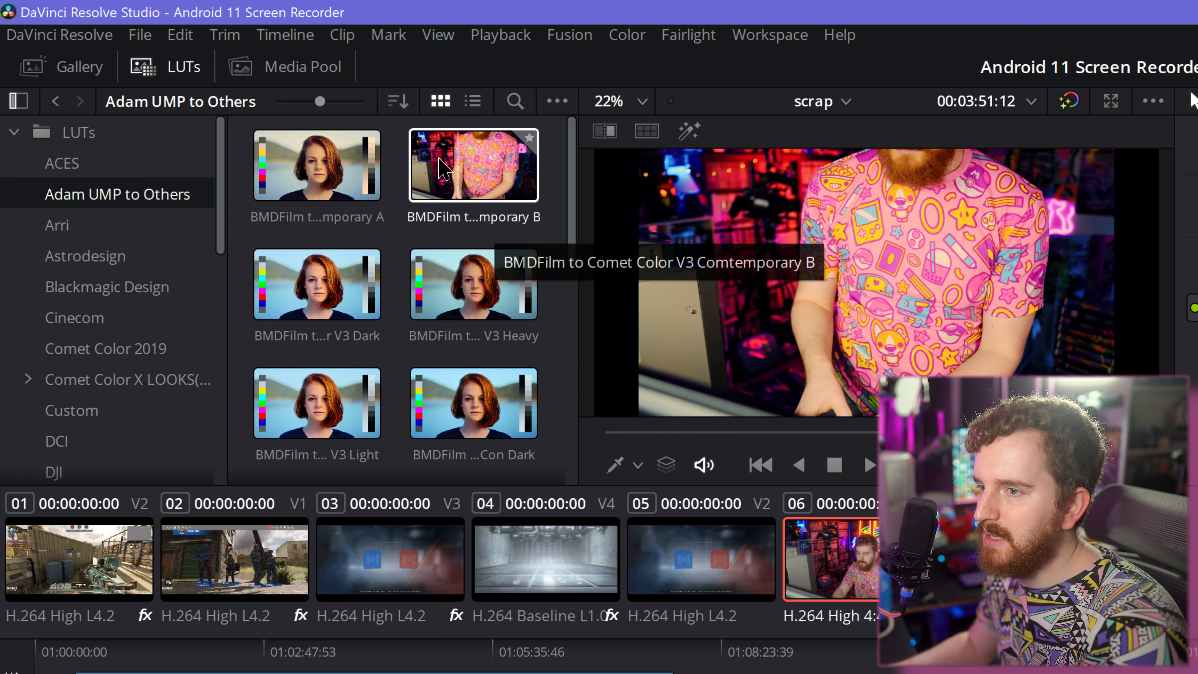
click(557, 101)
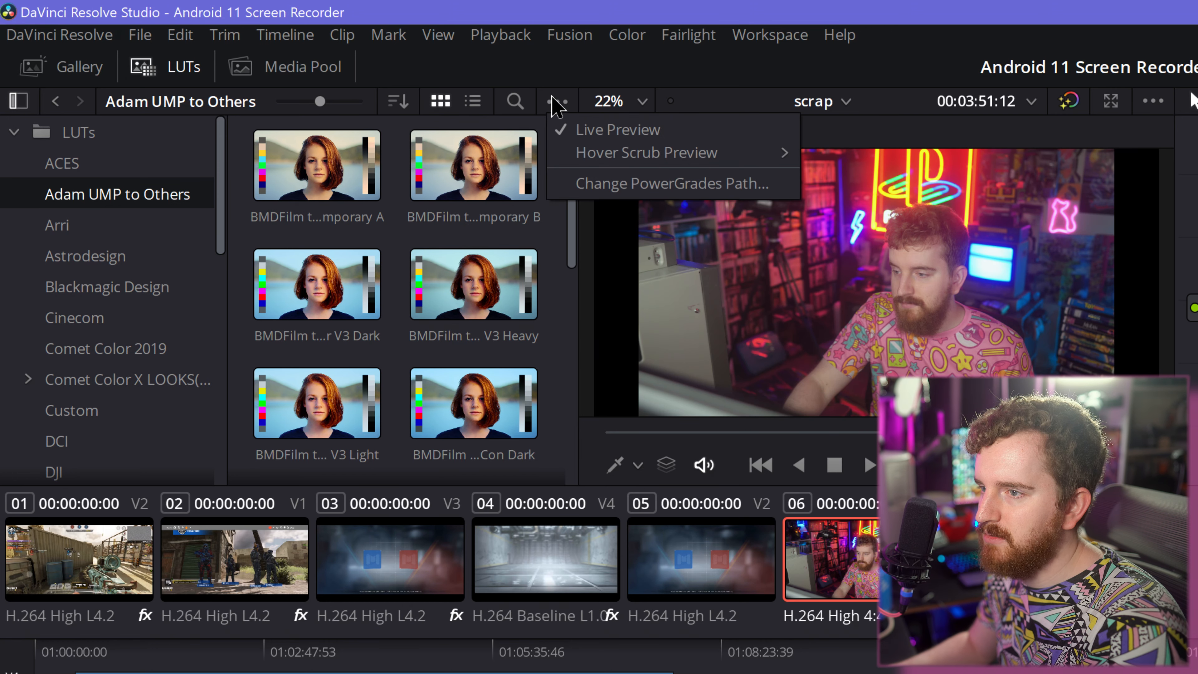
click(124, 139)
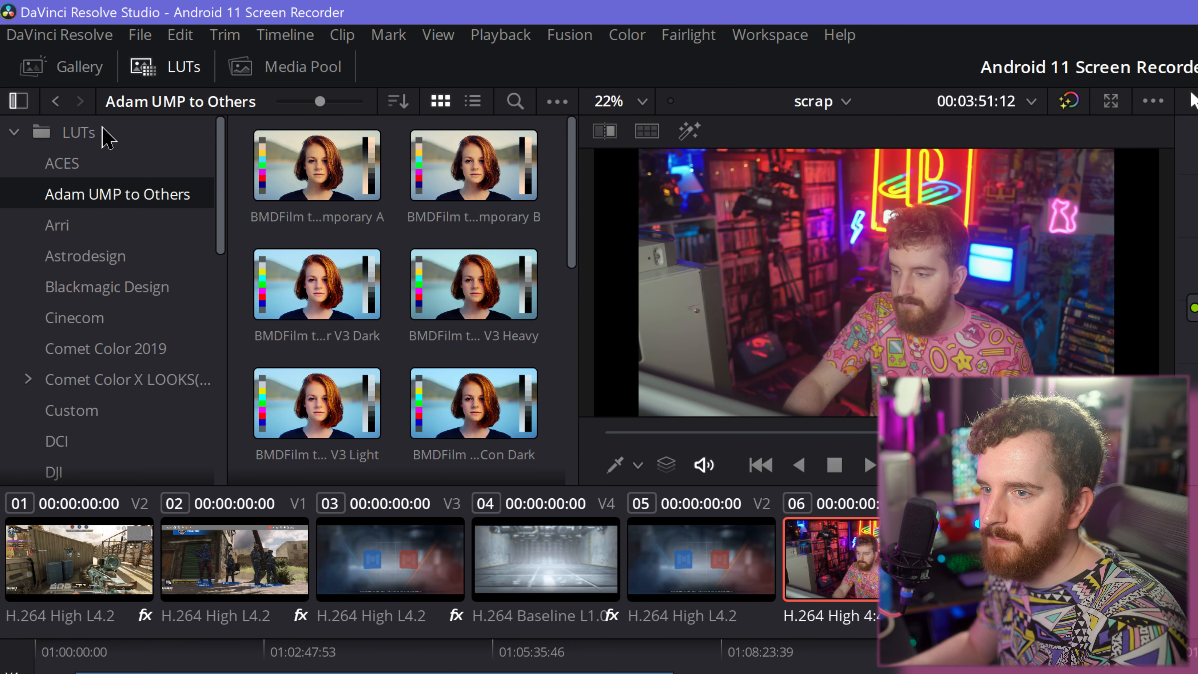
- Look at the General system preferences, and return to the "Adam UMP to Others" LUTs
click(140, 36)
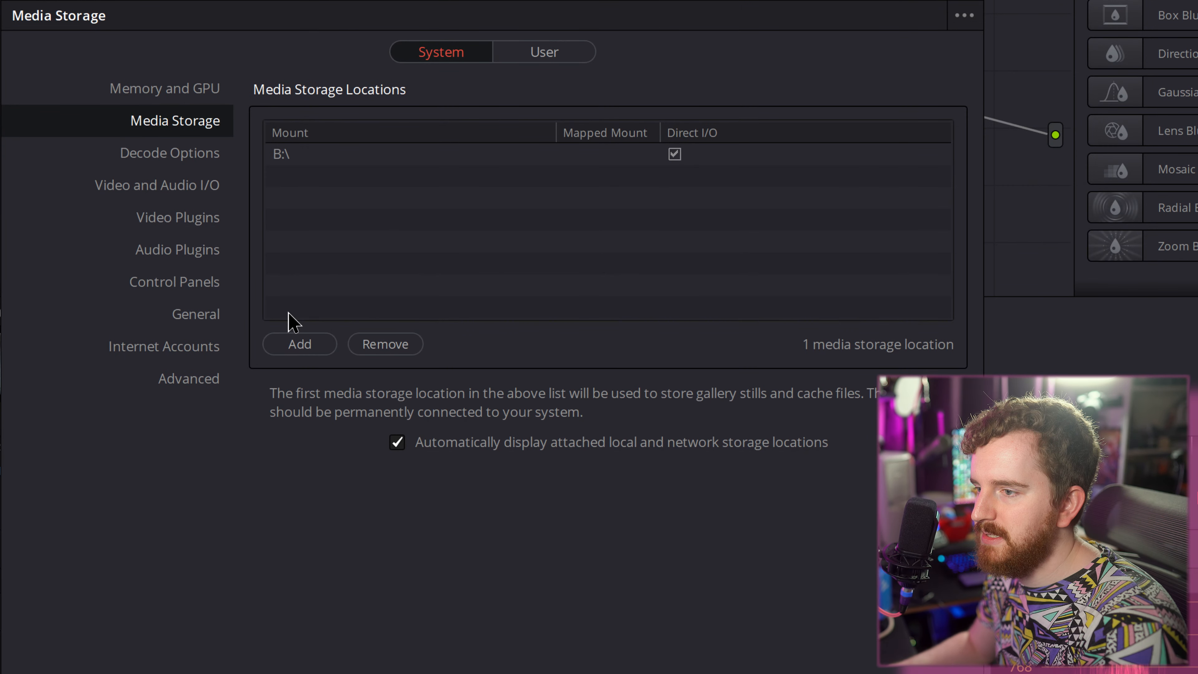
click(190, 316)
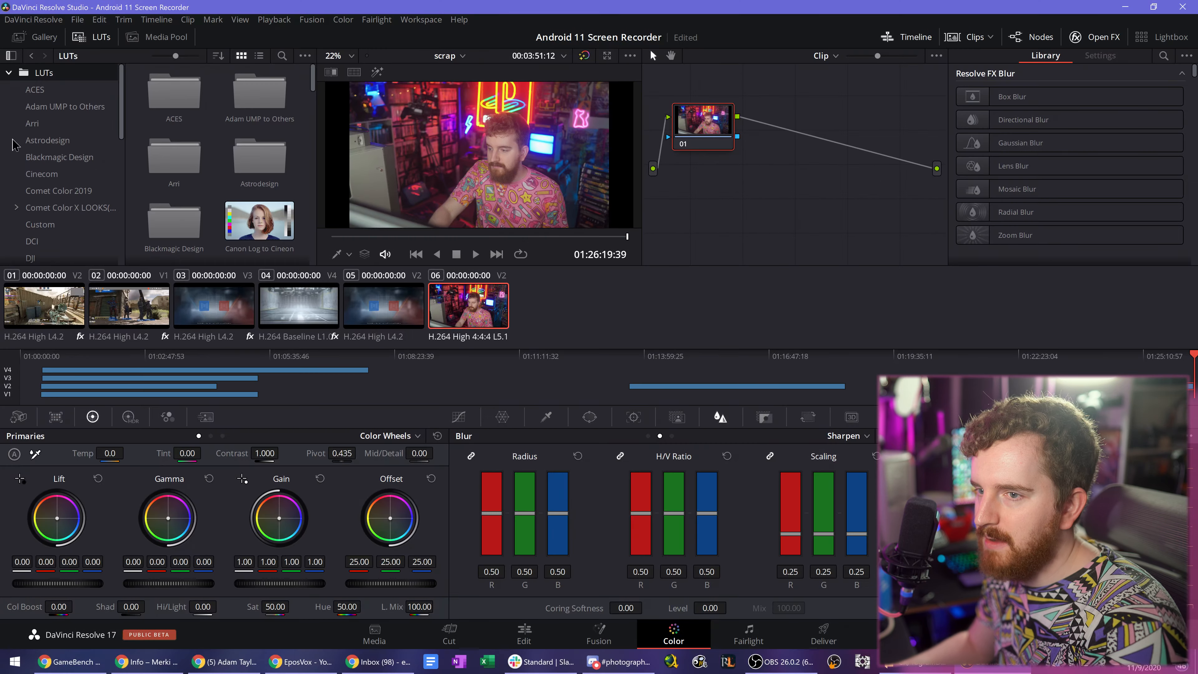
click(71, 107)
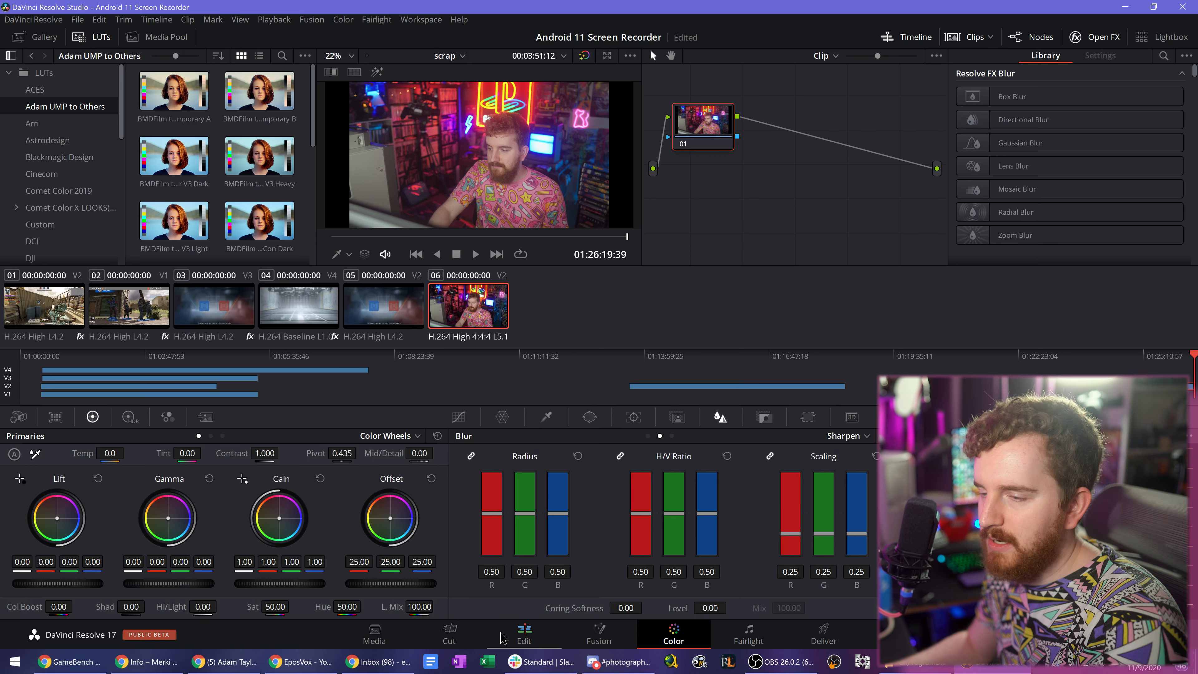
- Switch to the Cut page and try scrubbing along its detailed timeline
click(476, 637)
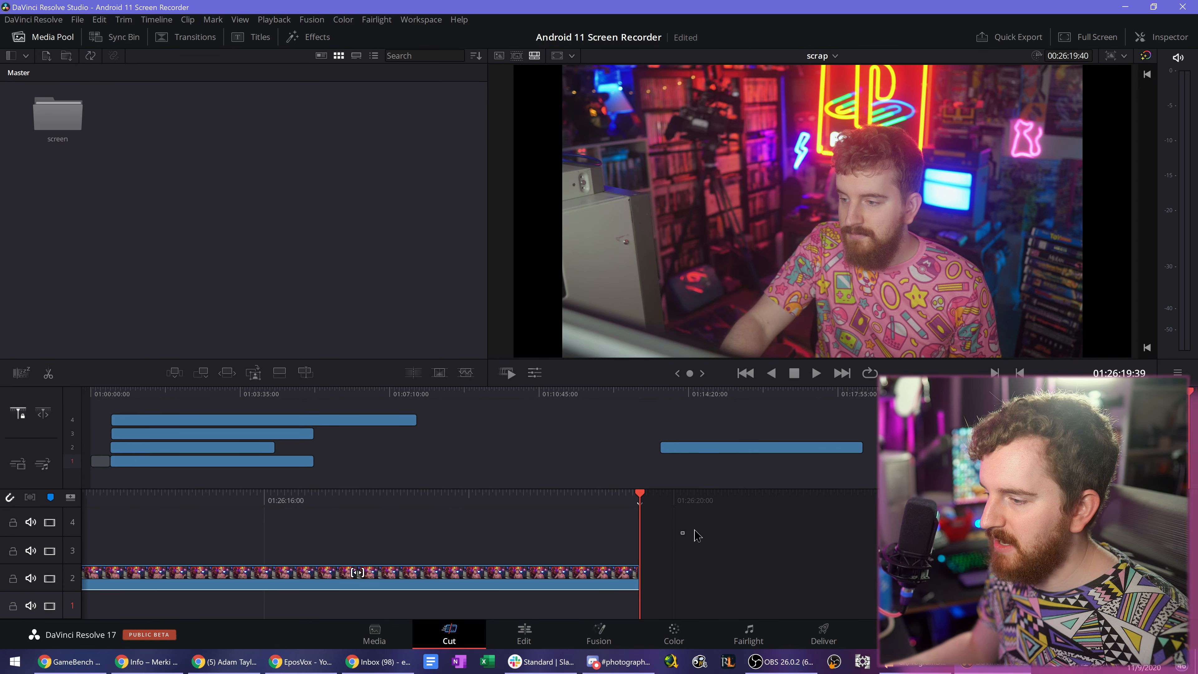
drag(707, 504, 773, 493)
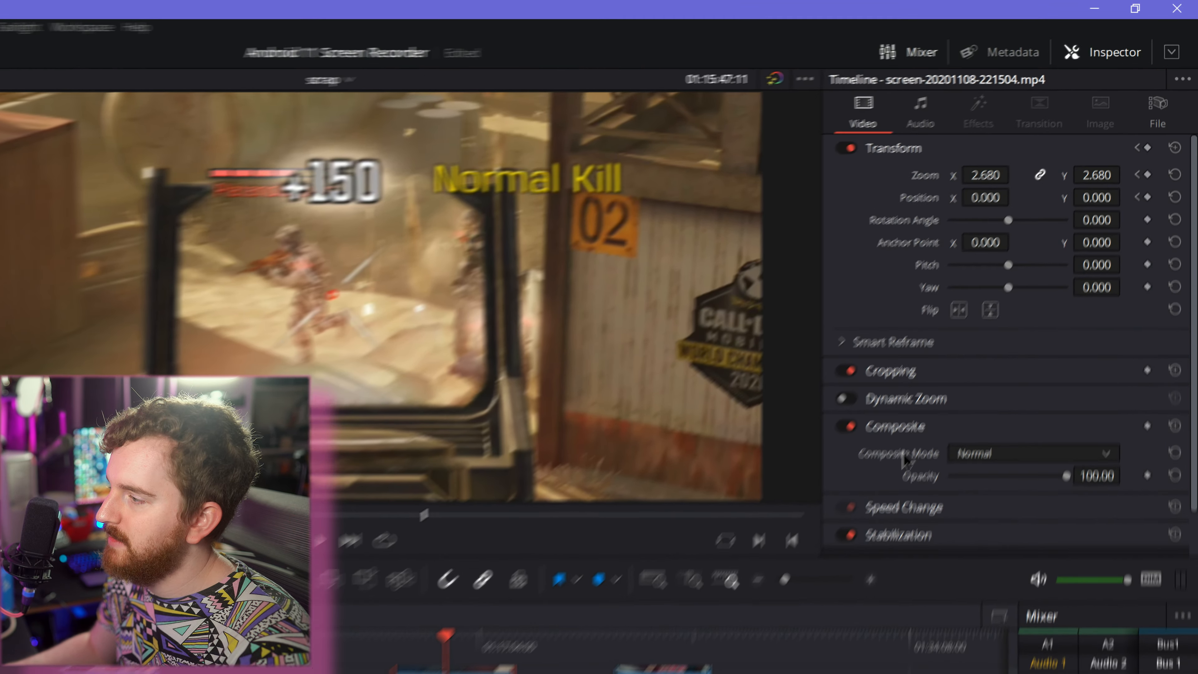
- Review the Inspector's video settings, expand Smart Reframe and choose Auto as the object of interest
scroll(989, 332, down, 2)
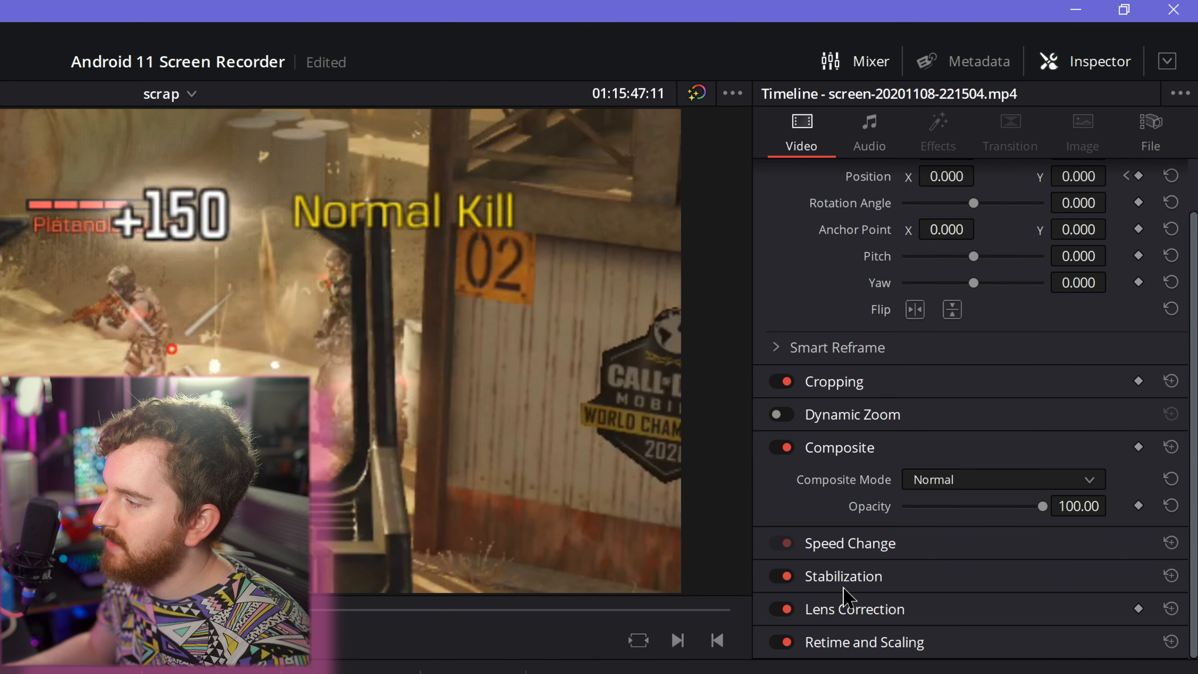
scroll(859, 297, up, 1)
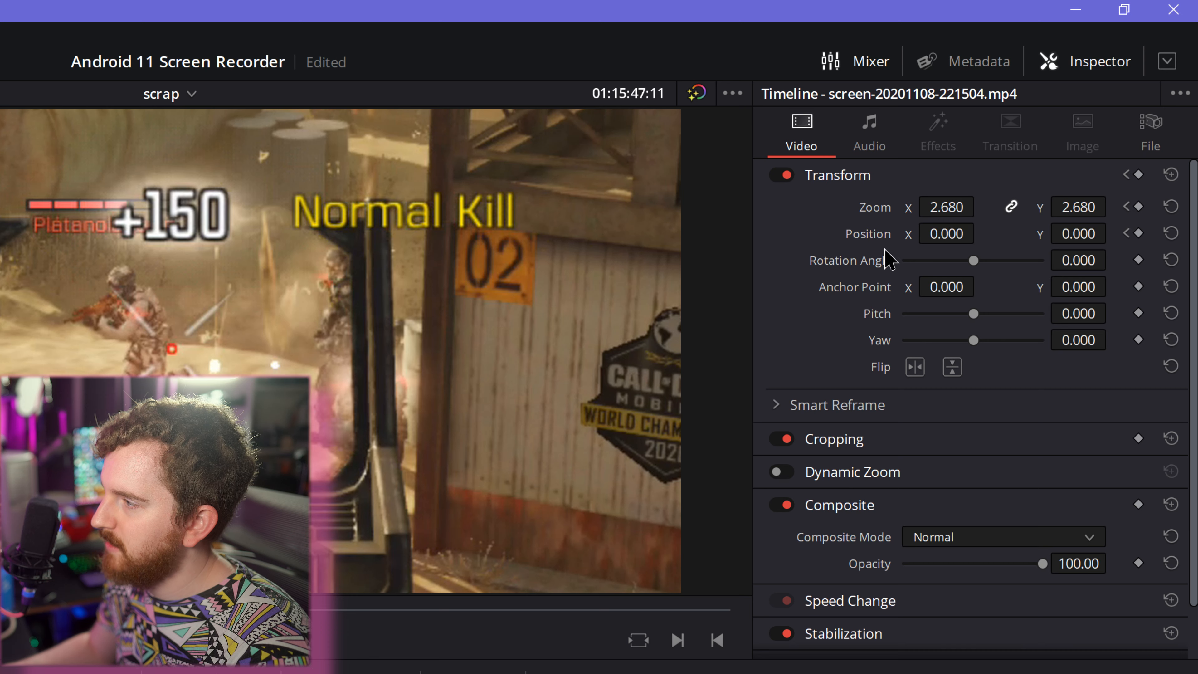
click(784, 403)
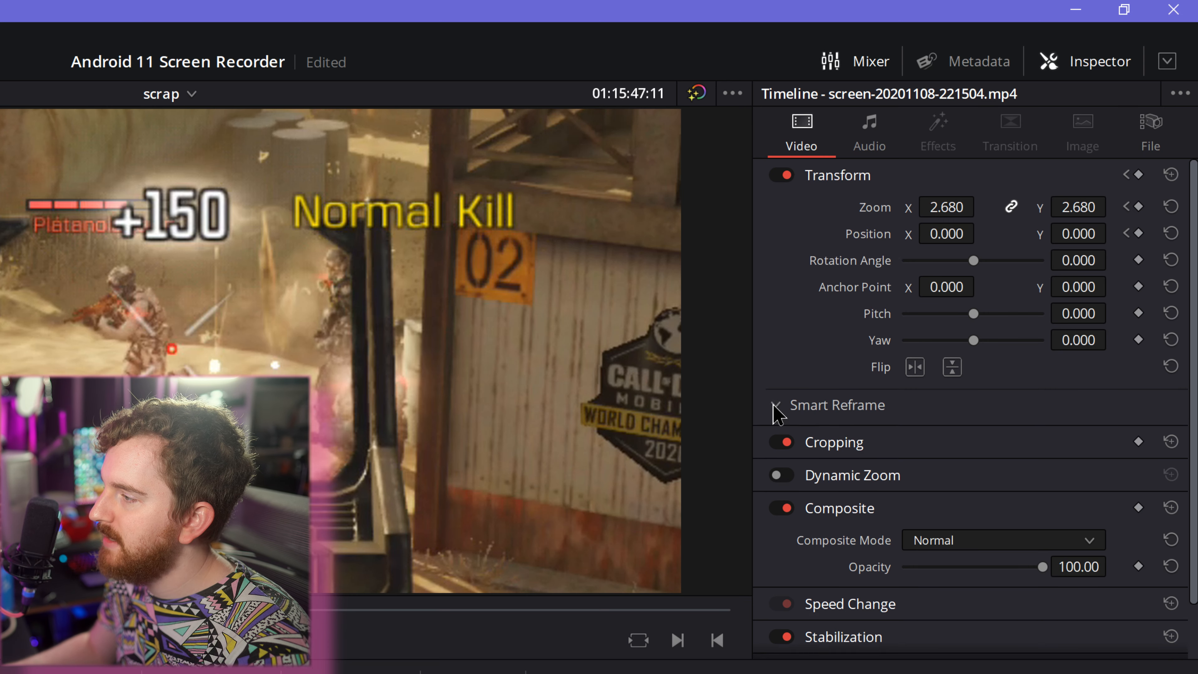
click(943, 437)
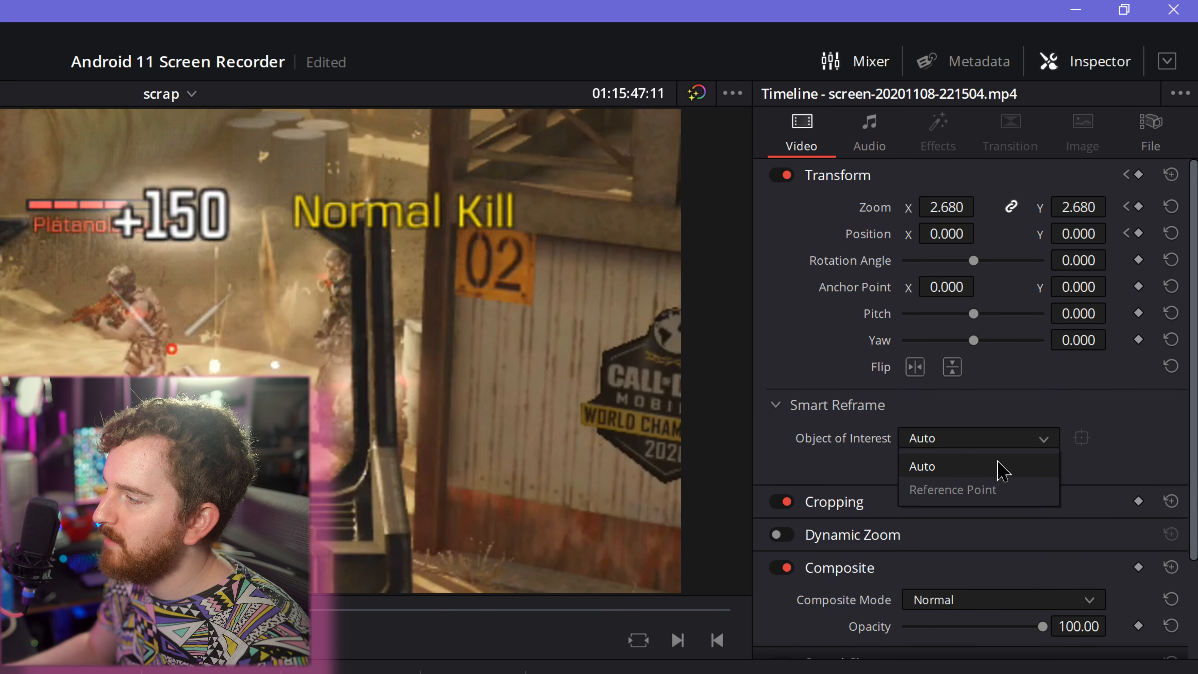
click(970, 466)
click(967, 467)
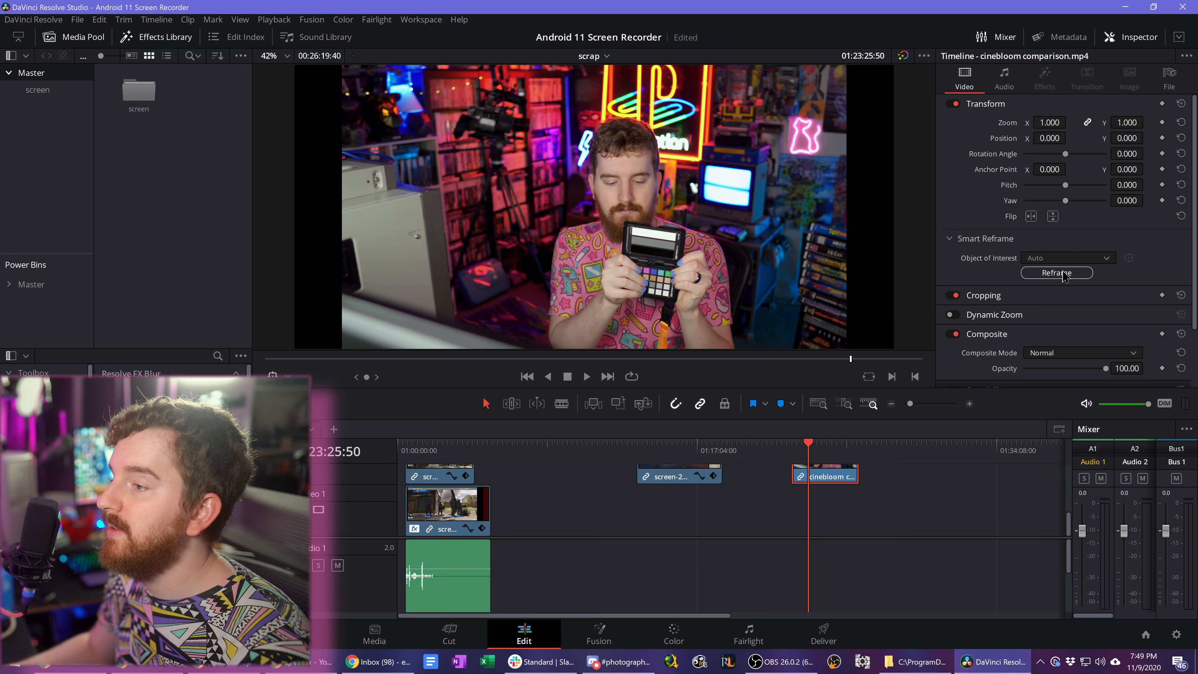
- Run Smart Reframe on the cinebloom comparison clip with Auto as the object of interest, and play back the result near its end
click(1061, 273)
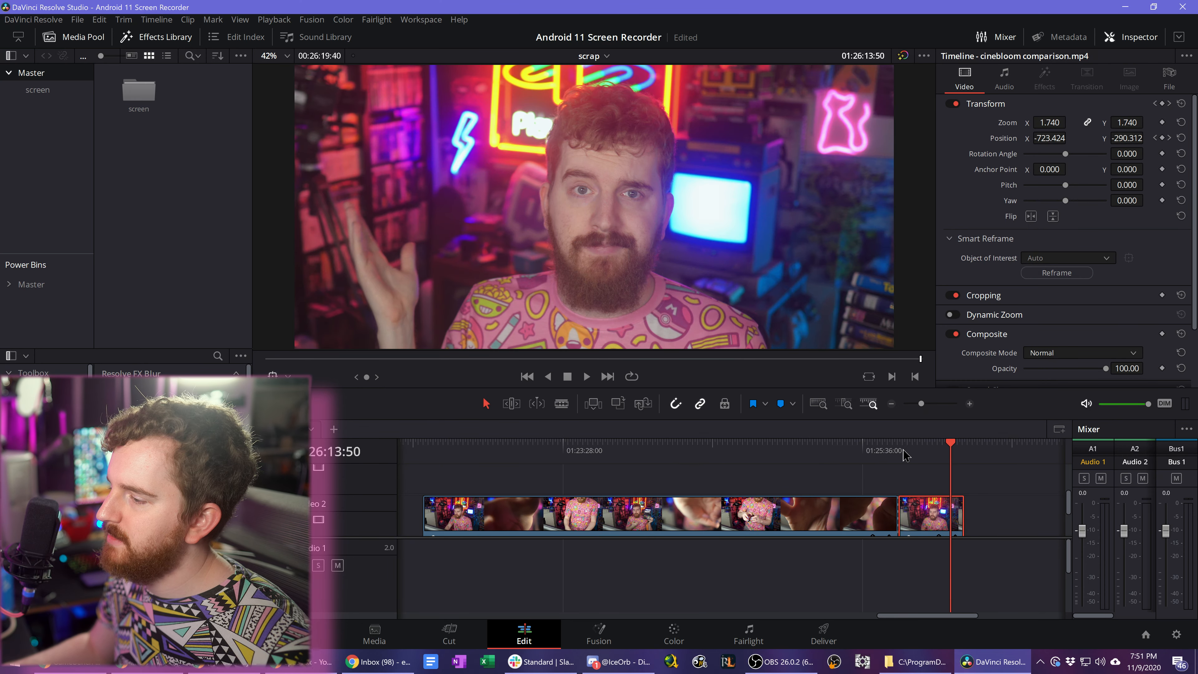
click(903, 450)
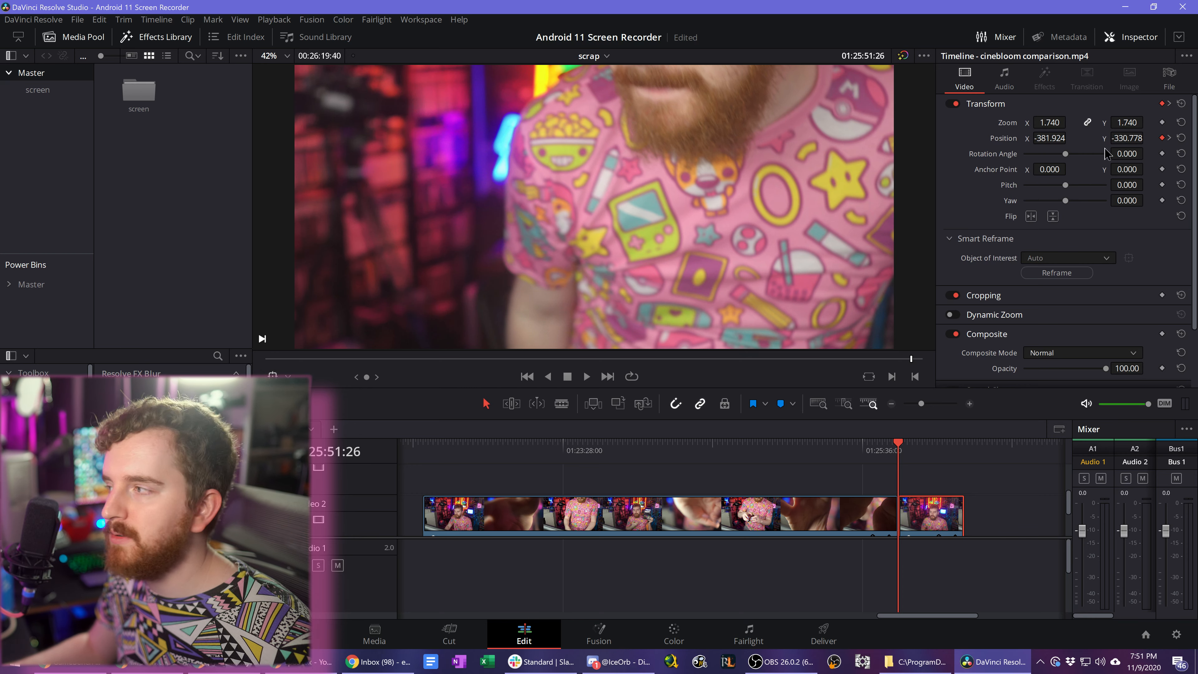
key(space)
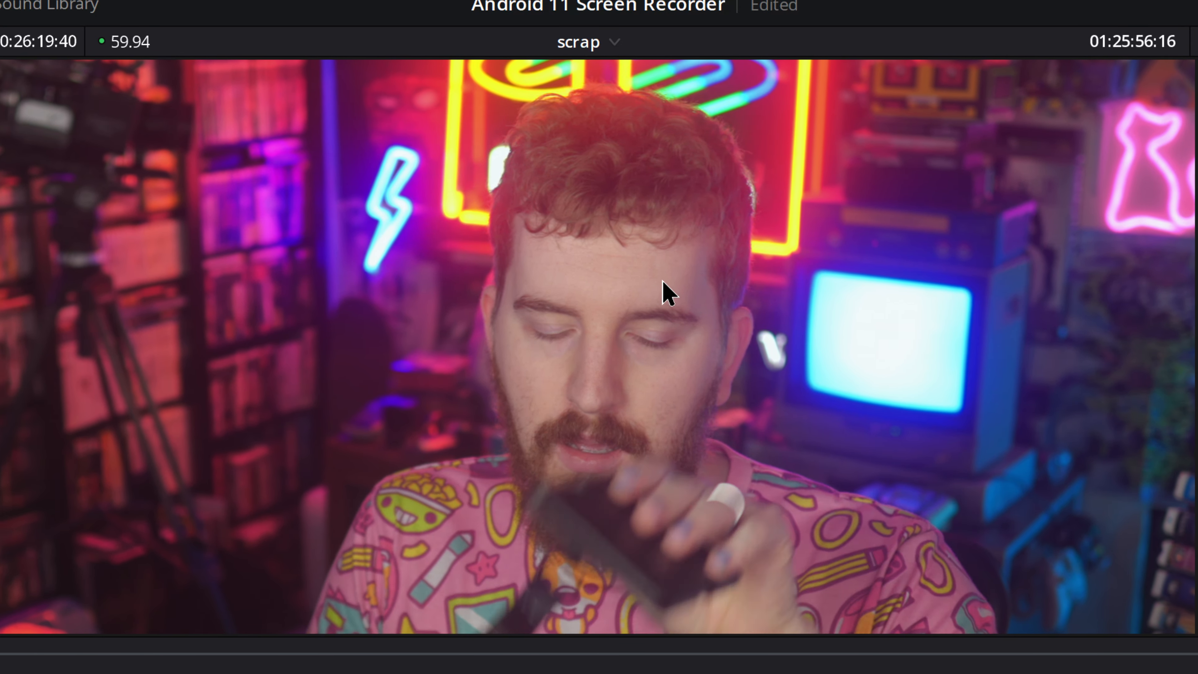
key(space)
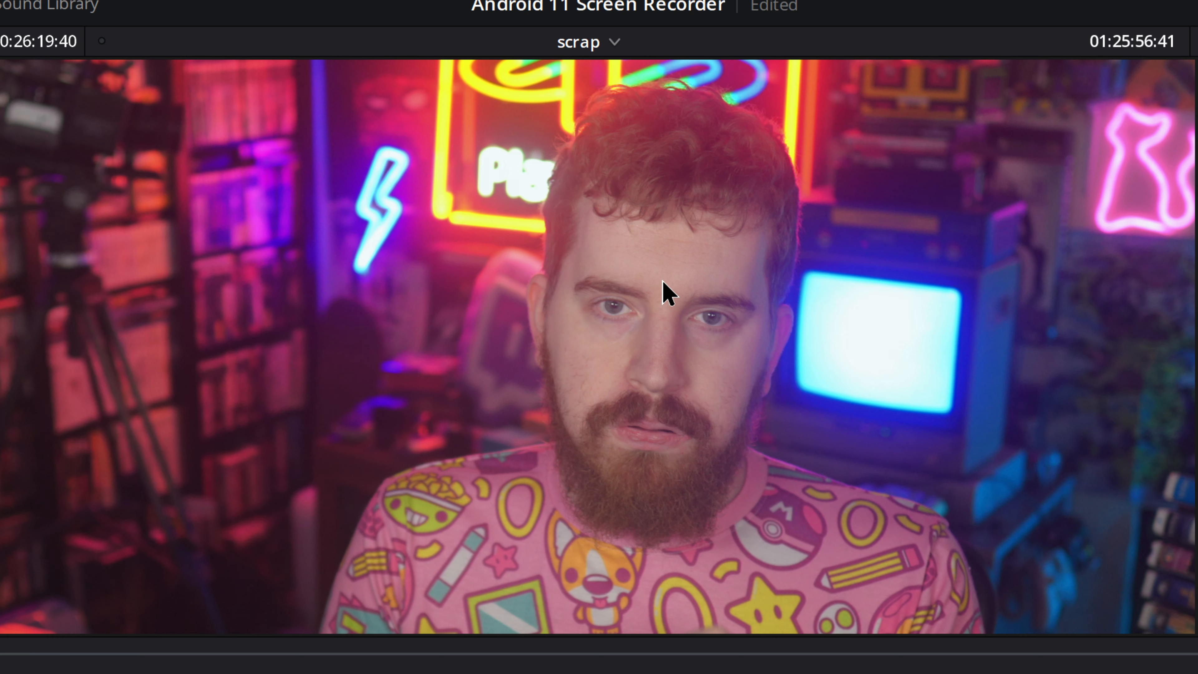
key(space)
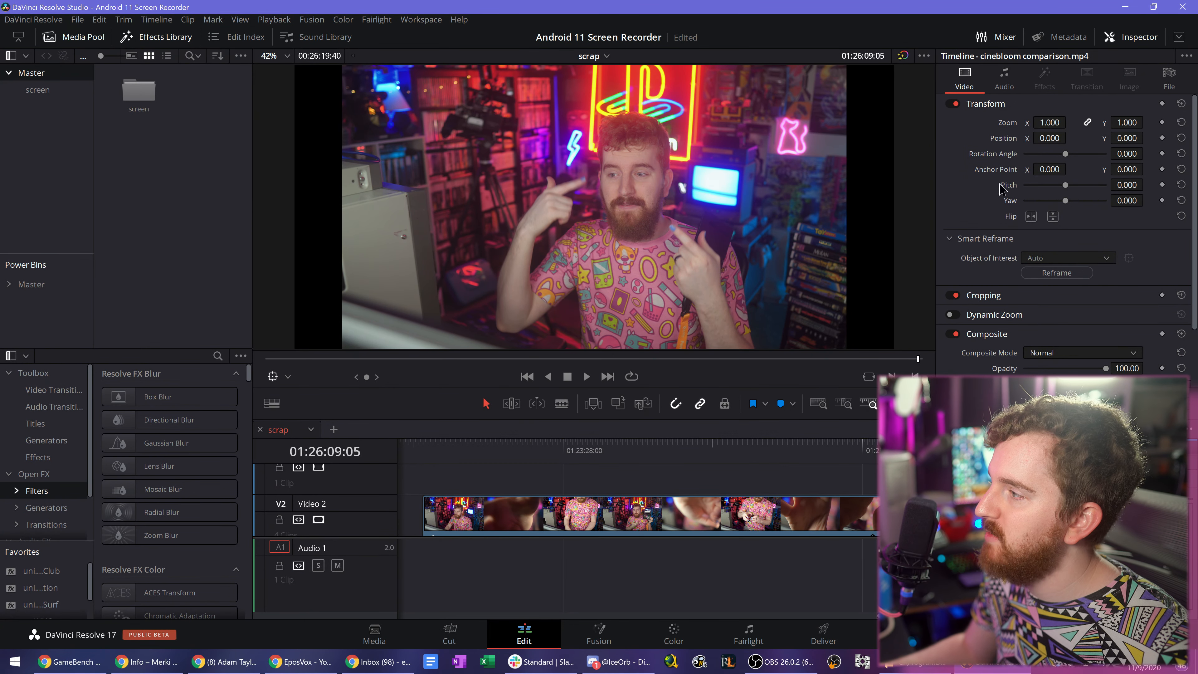
- Set the clip's zoom to 1.950 and position to -243, -421, and fit a Smart Reframe Reference Point box around the man's eyes
drag(1046, 118, 1022, 142)
click(1046, 258)
click(1050, 293)
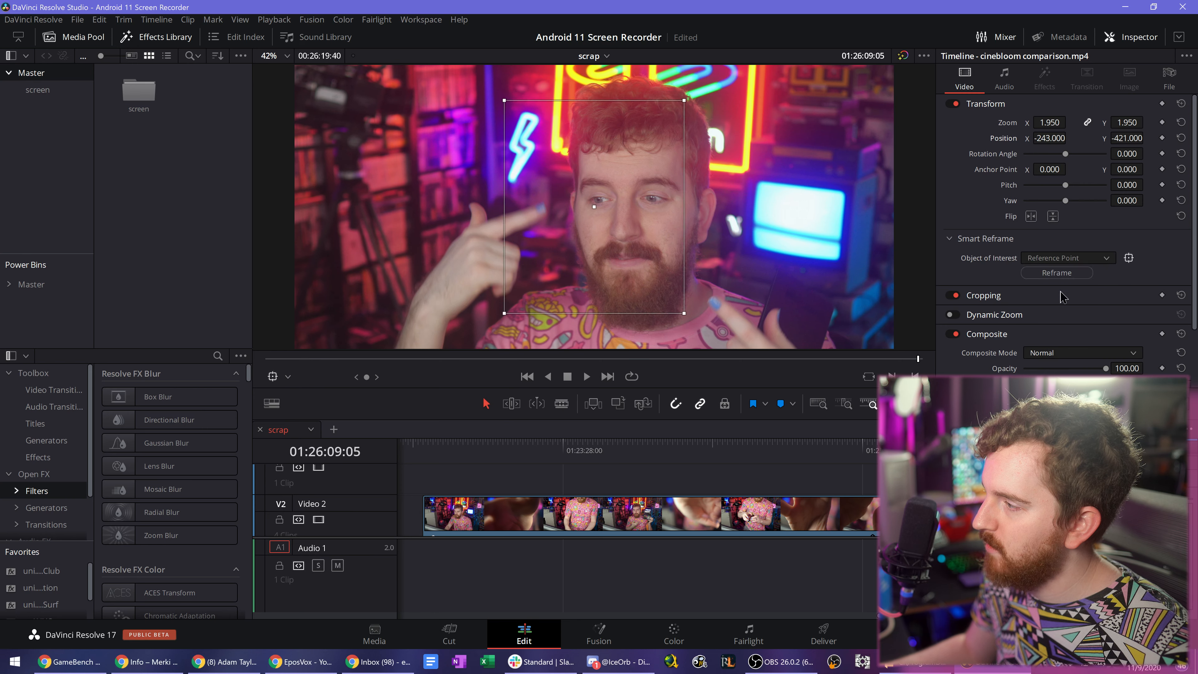
drag(596, 207, 638, 218)
drag(726, 323, 662, 198)
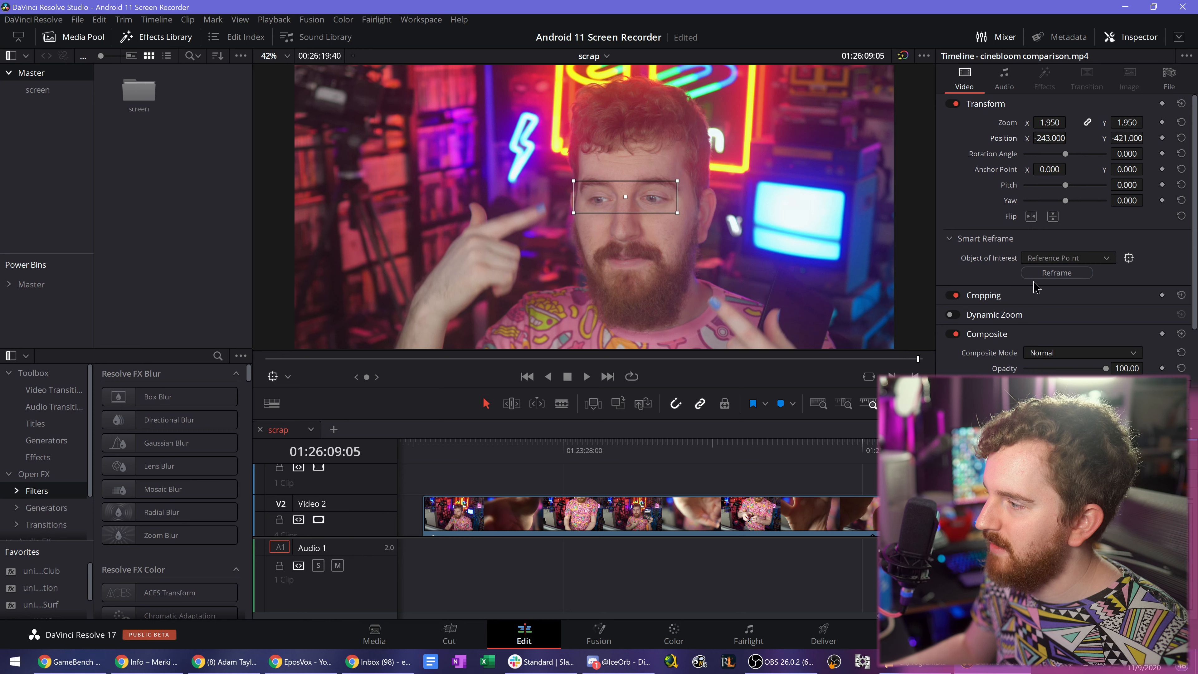
- Set the clip's zoom to 2.760, reframe it using the repositioned reference box, and play back the result
drag(1054, 125, 1091, 124)
drag(649, 199, 716, 187)
click(1056, 272)
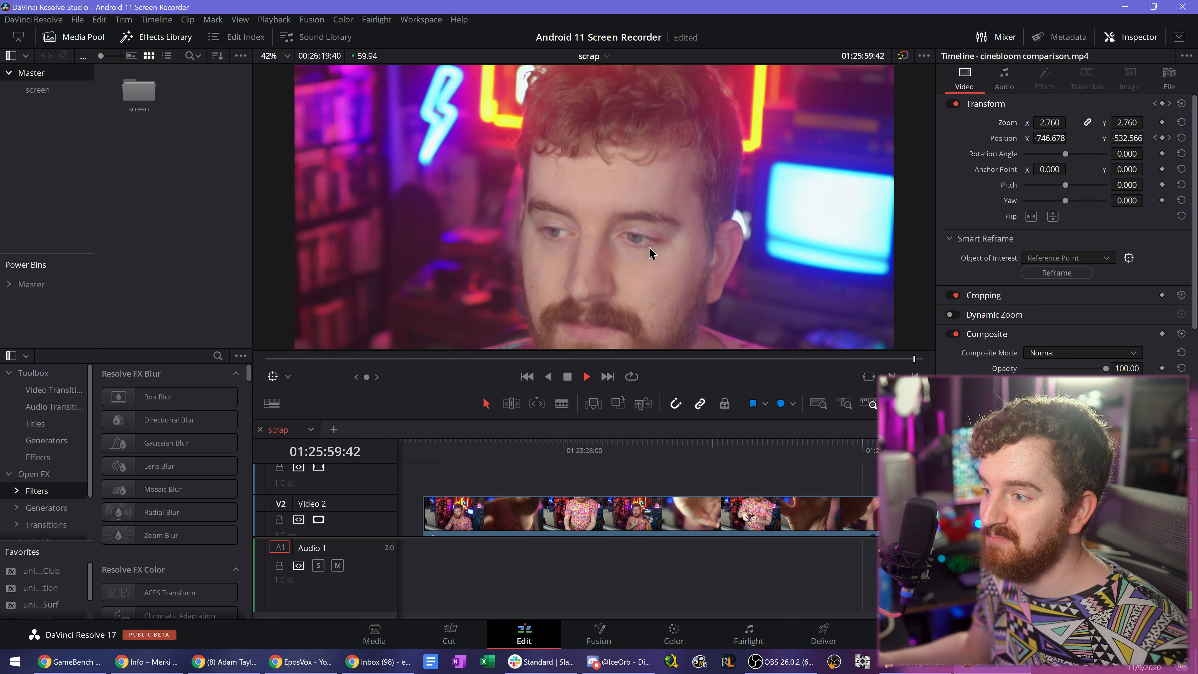
key(space)
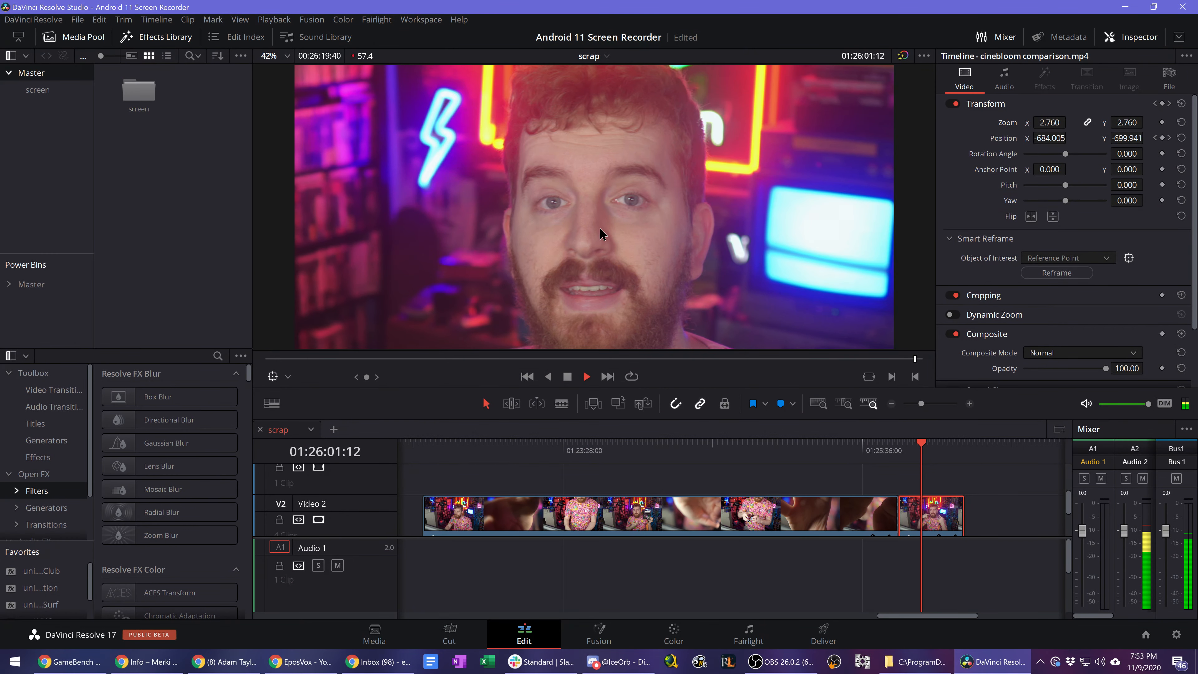
key(space)
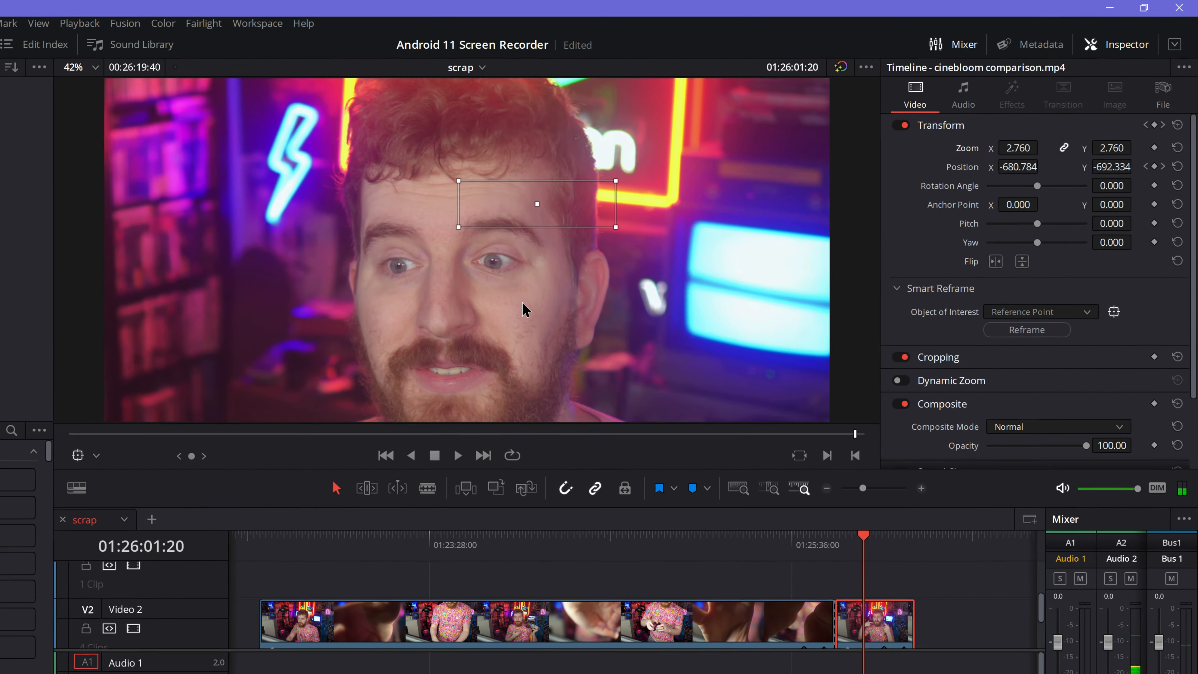
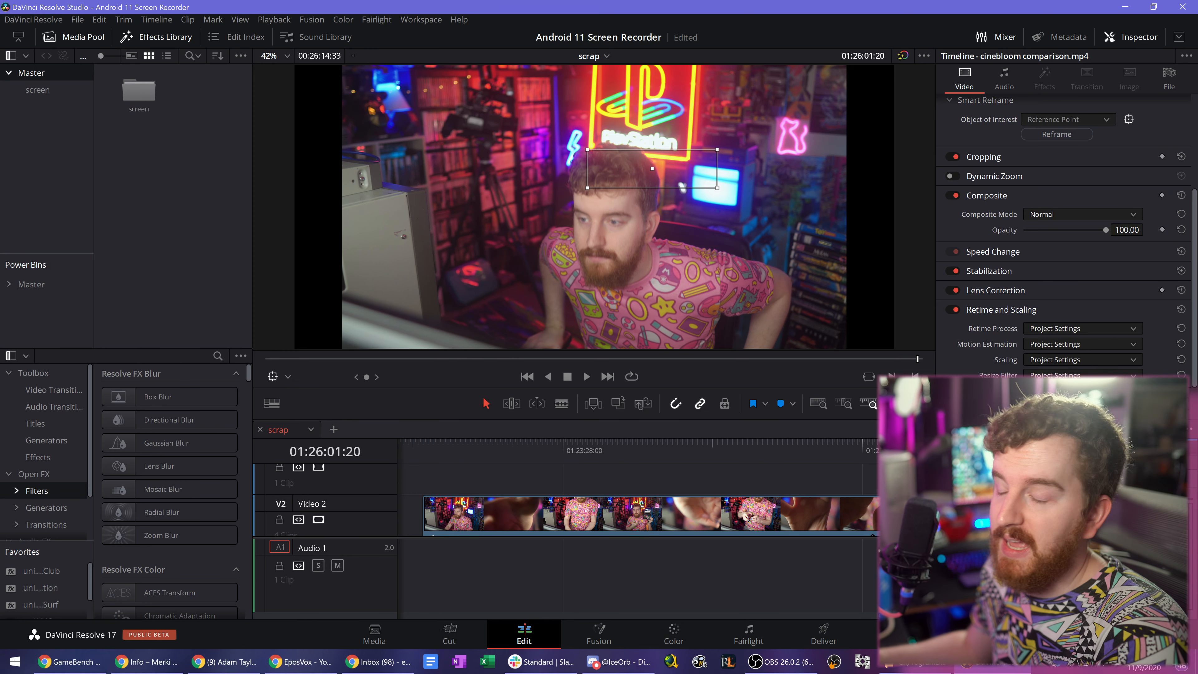
- Review the codec details and metadata fields in the clip's File inspector, and return to its video settings
scroll(992, 316, up, 3)
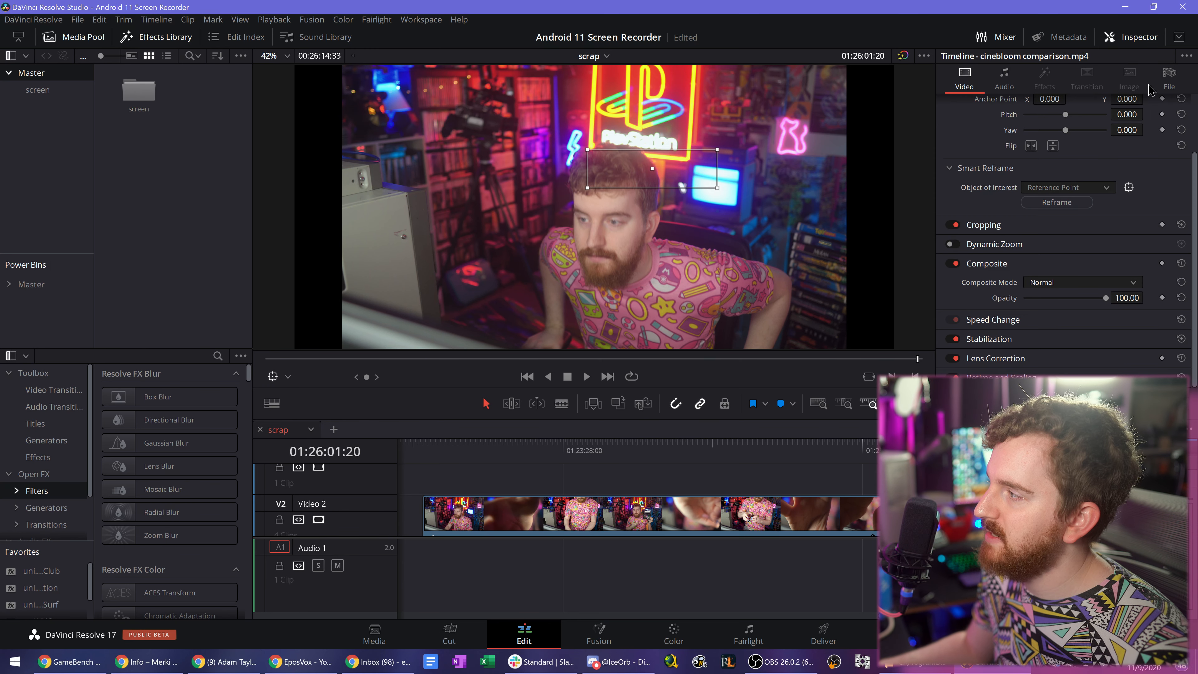
click(1167, 80)
scroll(1062, 237, down, 1)
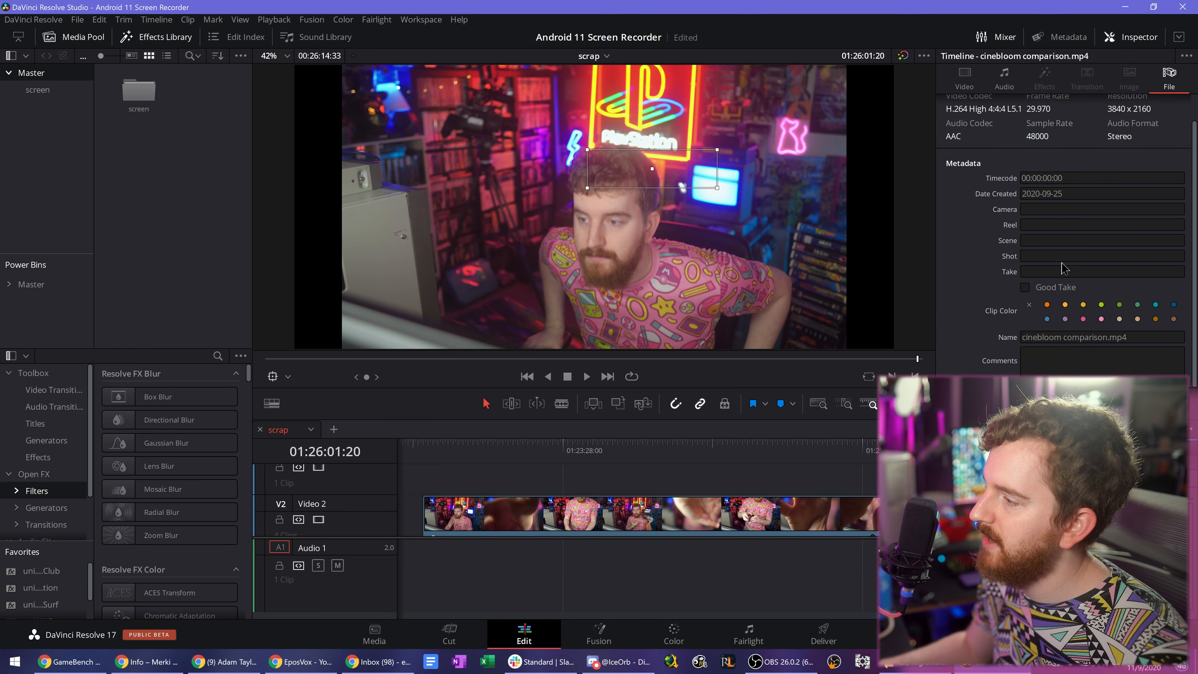
scroll(1064, 257, up, 1)
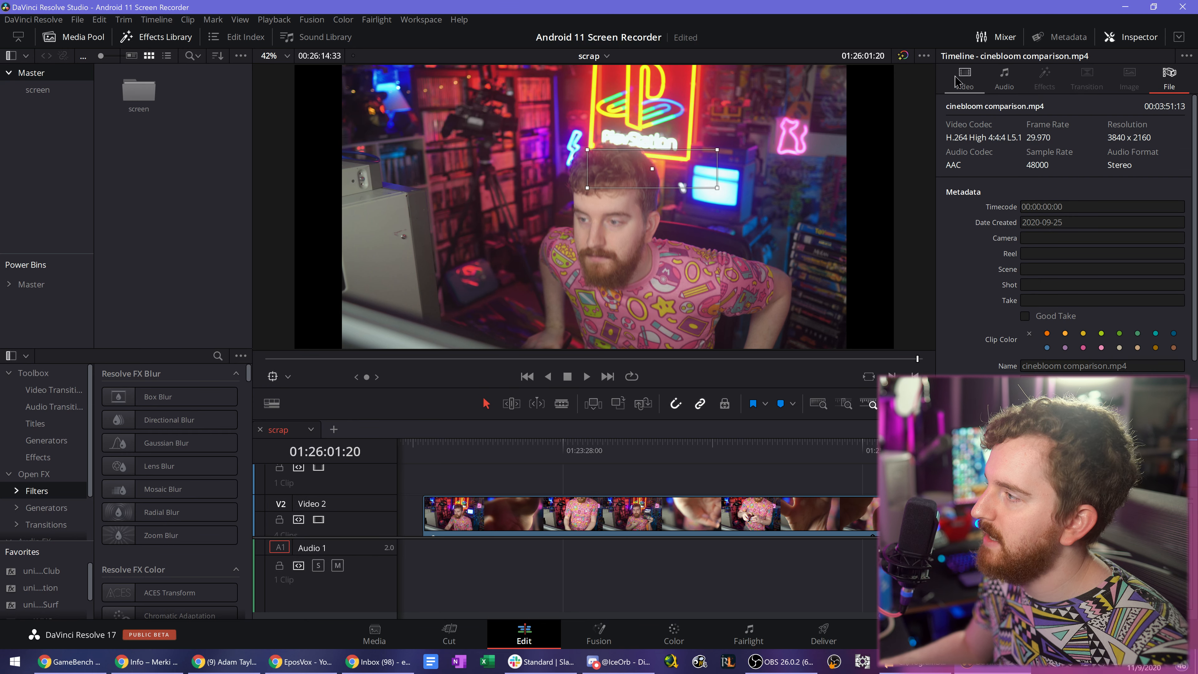
click(964, 78)
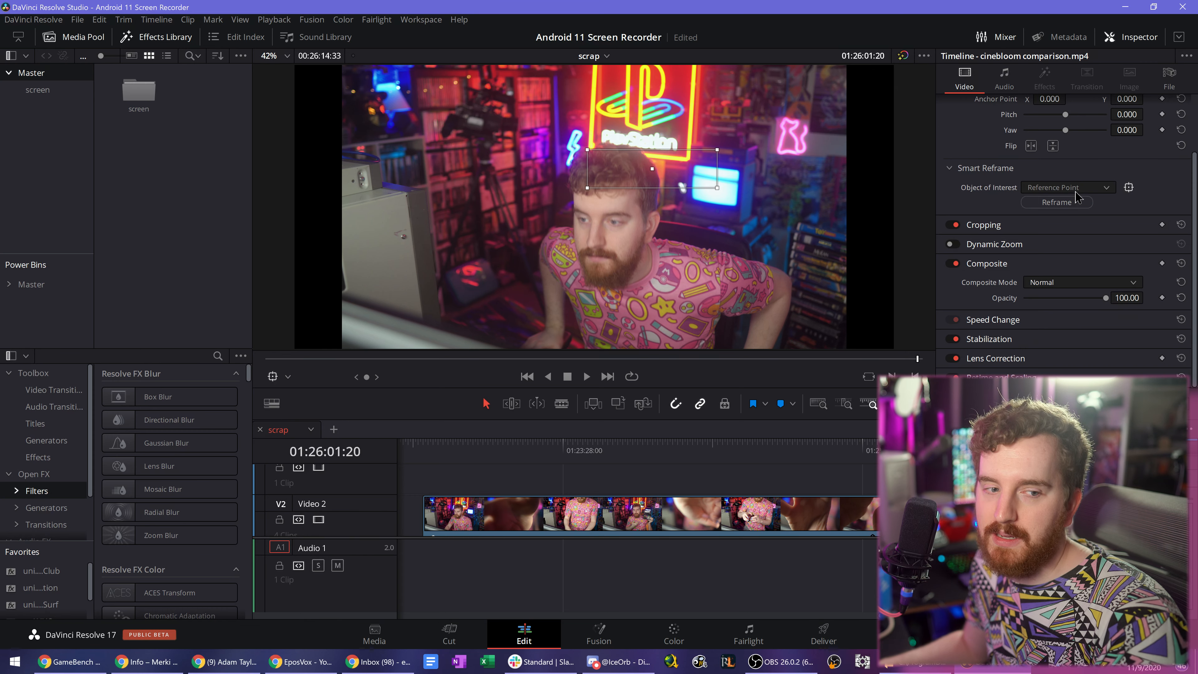
- Move the playhead to 01:23:24:30, hide the Media Pool and widen the Effects Library beside the viewer
click(555, 442)
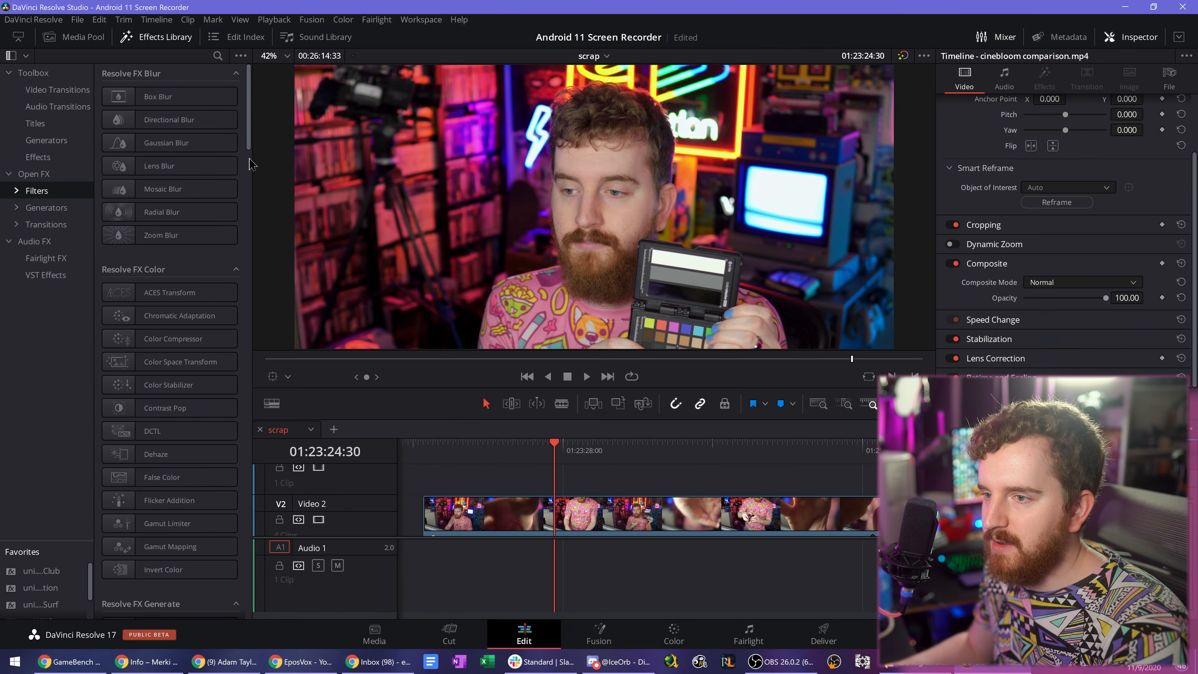
drag(439, 358, 639, 367)
drag(365, 170, 297, 170)
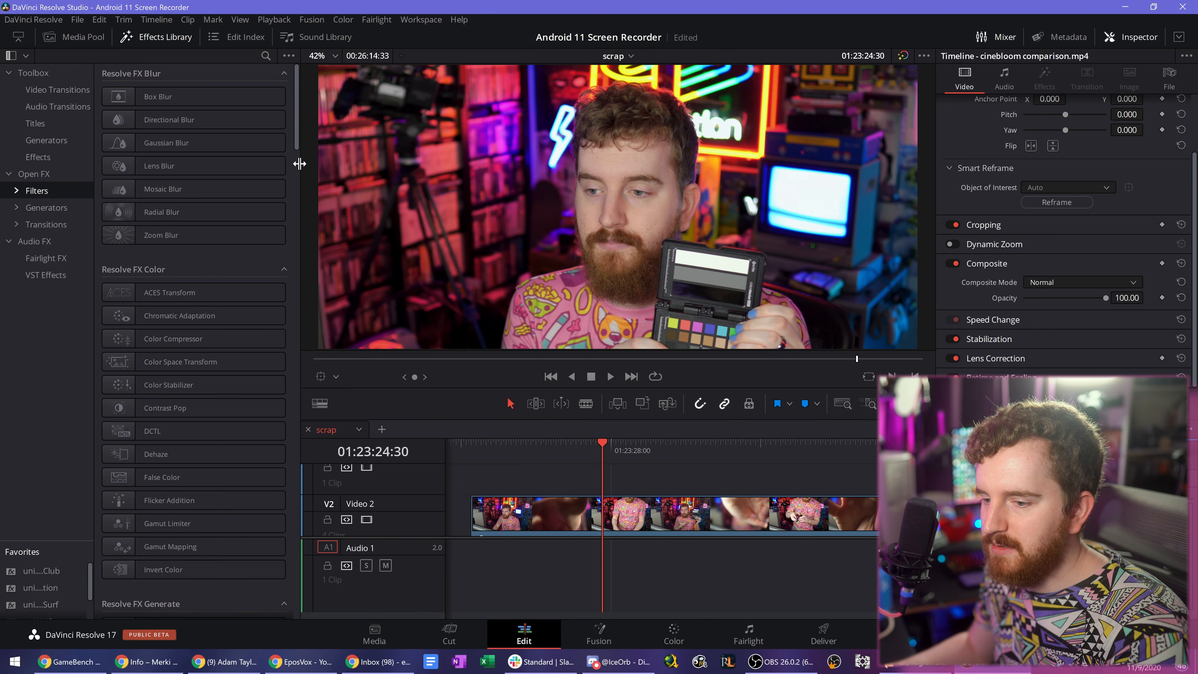
- Preview the dissolve, iris, motion and wipe video transitions on the clip, and check the Hover Scrub Preview option
click(55, 90)
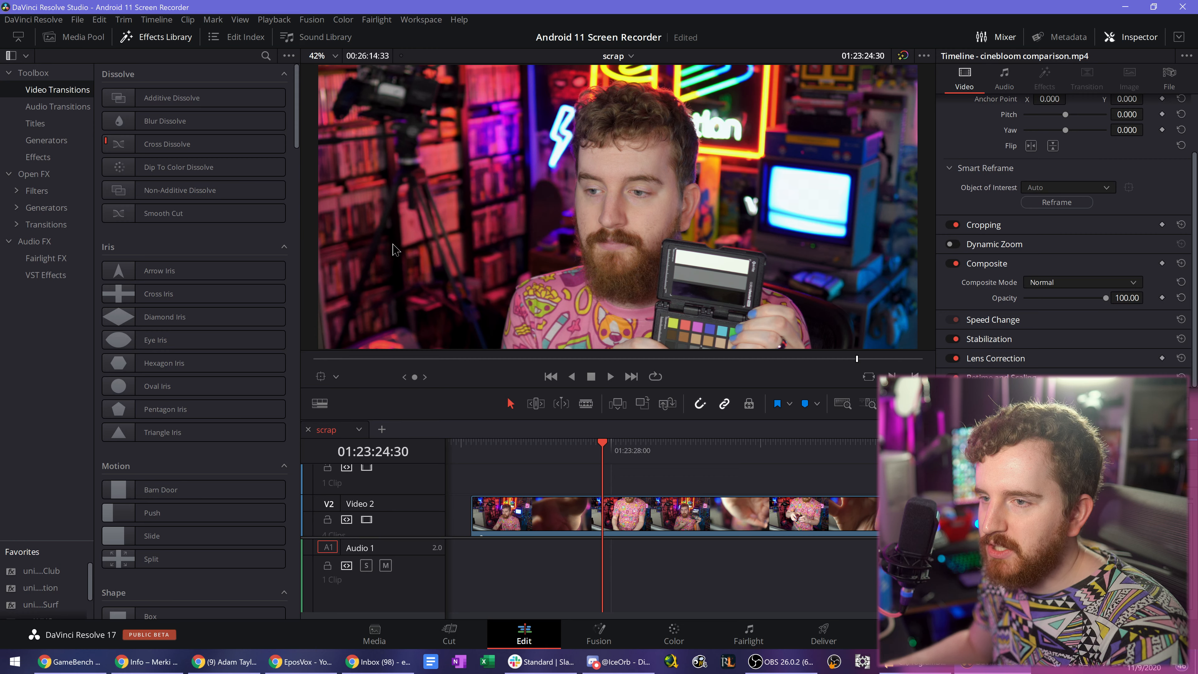
mouse_move(297, 80)
mouse_down()
mouse_move(276, 512)
mouse_move(280, 84)
mouse_up()
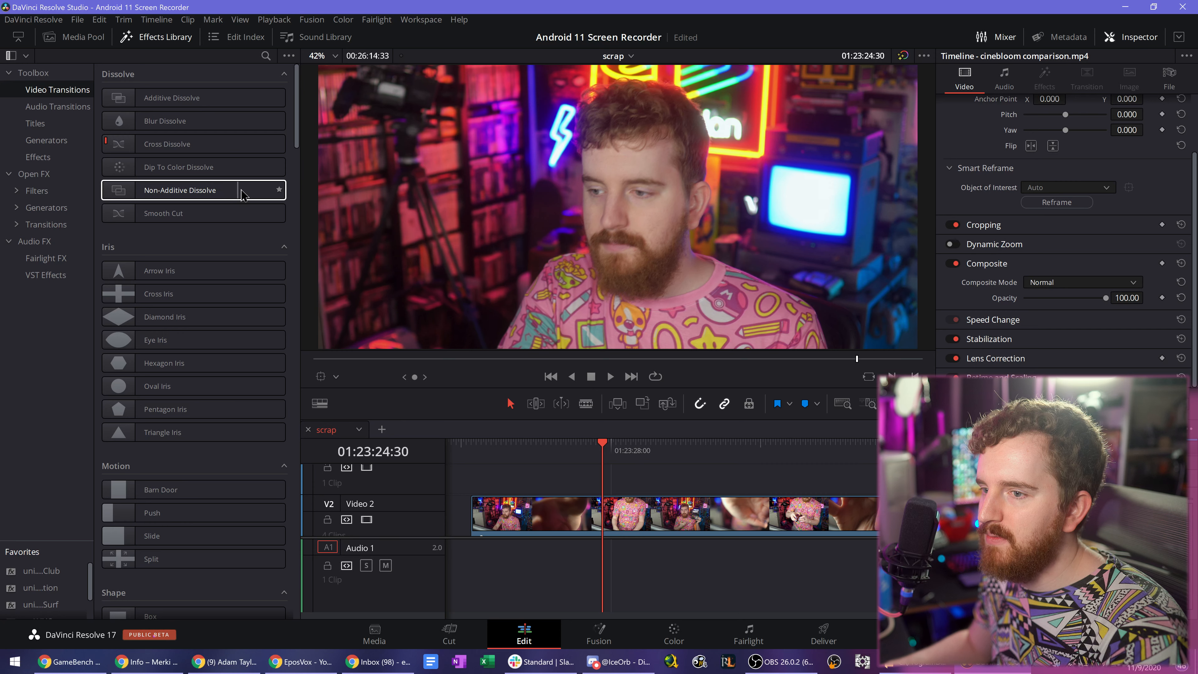
click(288, 55)
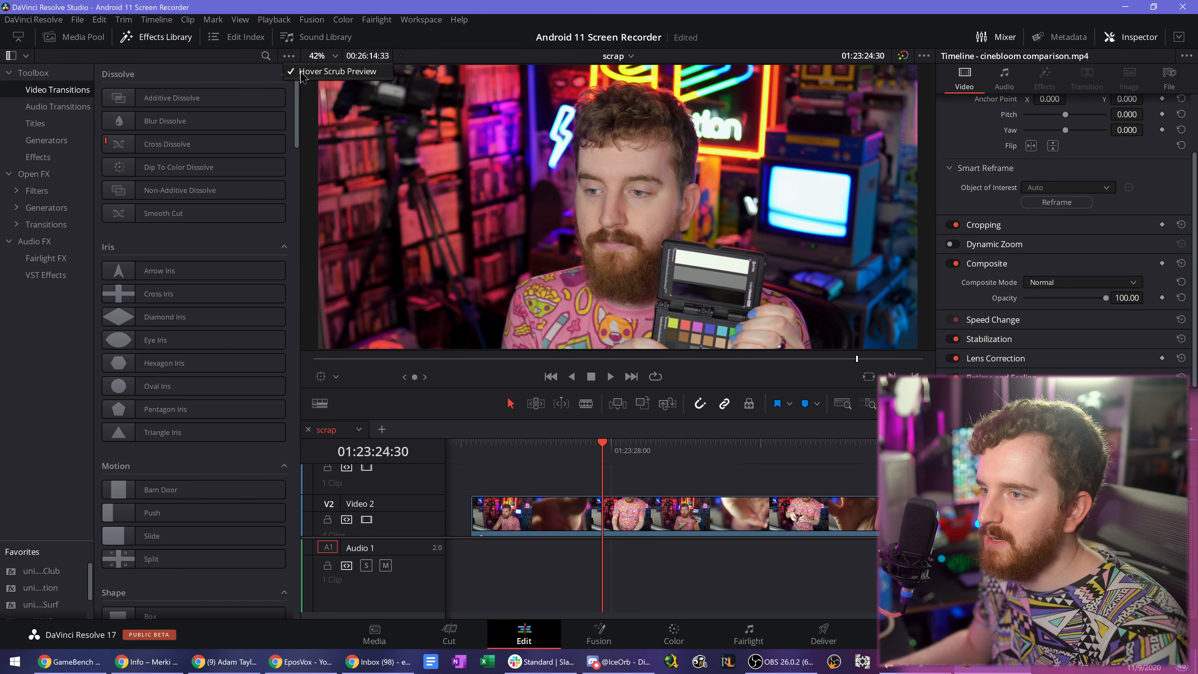
click(336, 77)
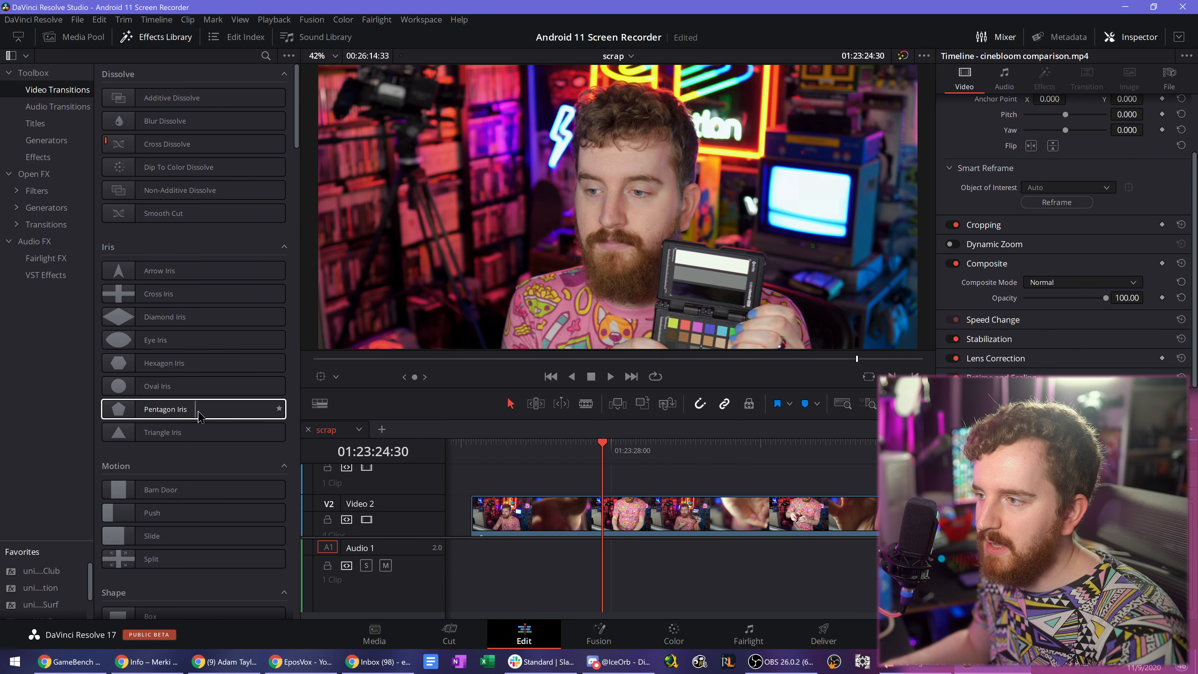
scroll(238, 392, down, 6)
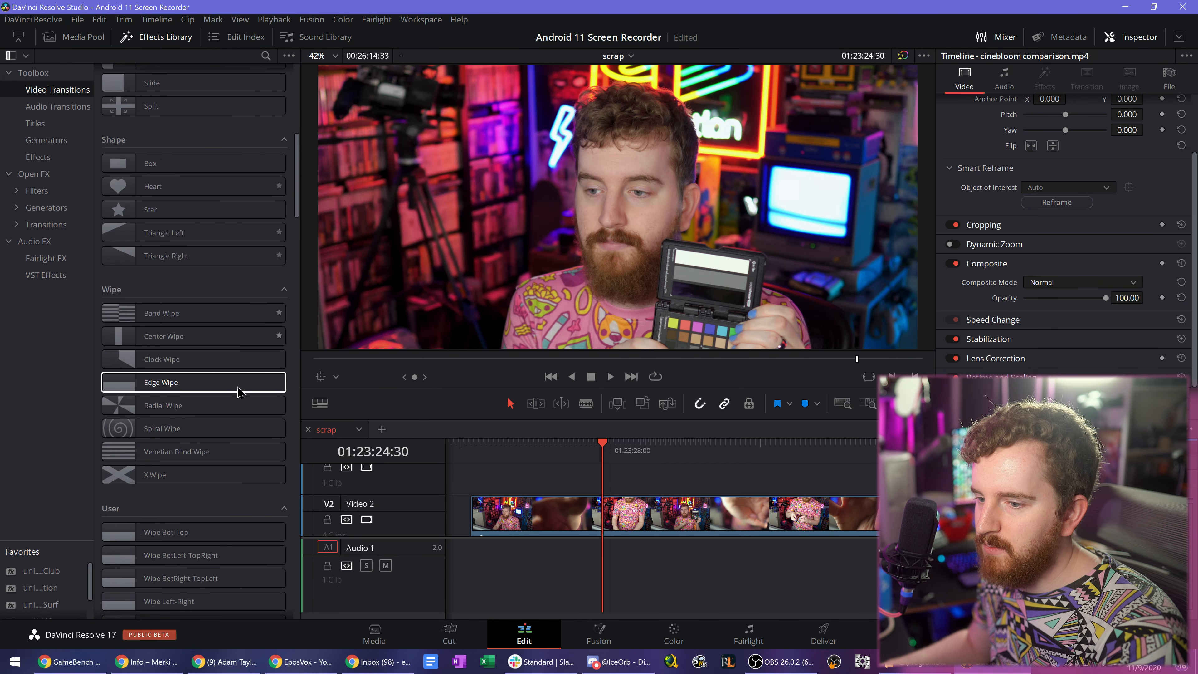
scroll(239, 392, down, 10)
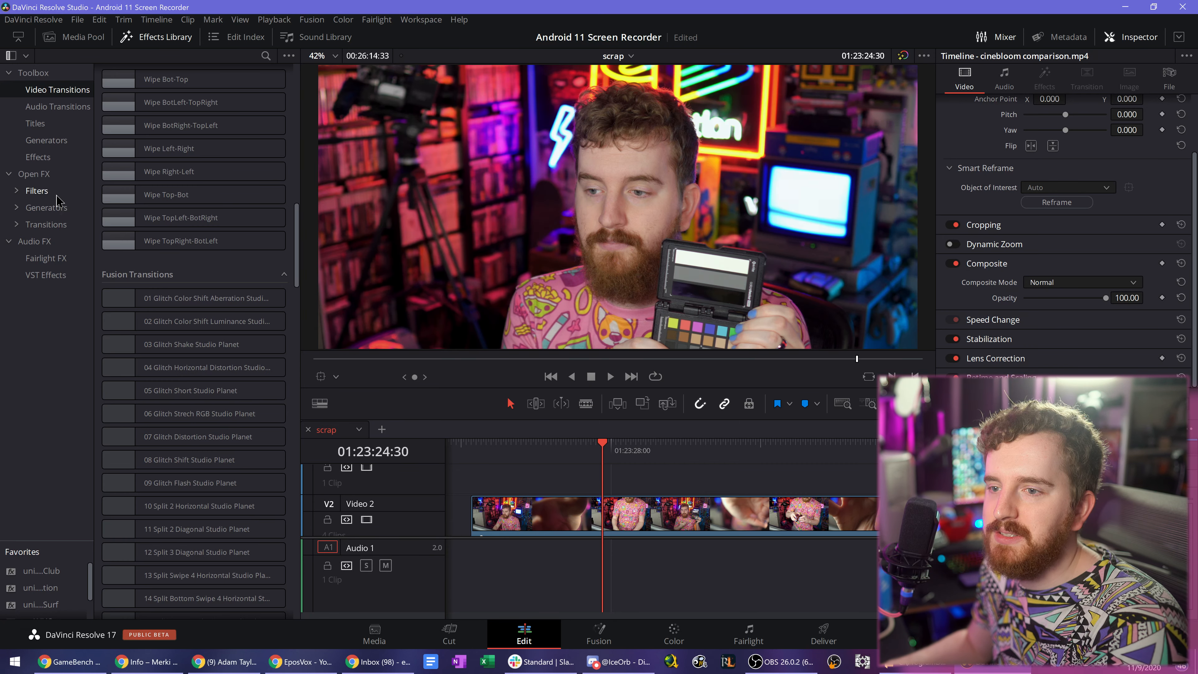
- Preview an Open FX blur filter, and browse the Fusion transitions, including 04 Glitch Horizontal Distortion
click(38, 191)
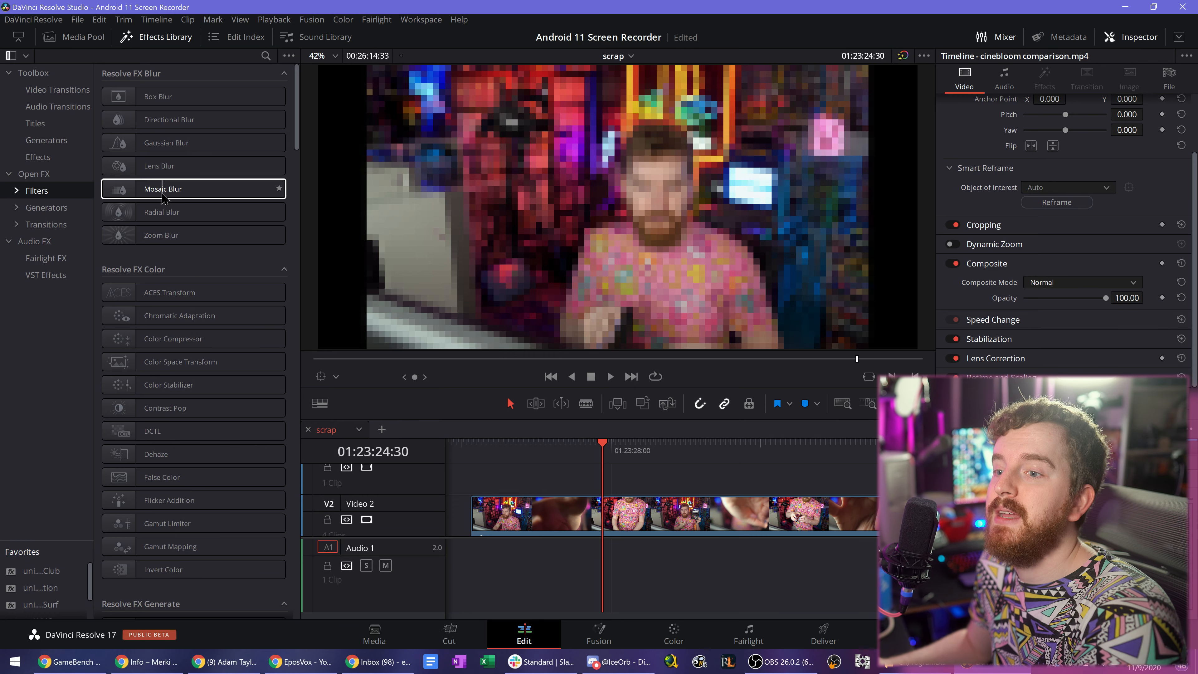
click(53, 90)
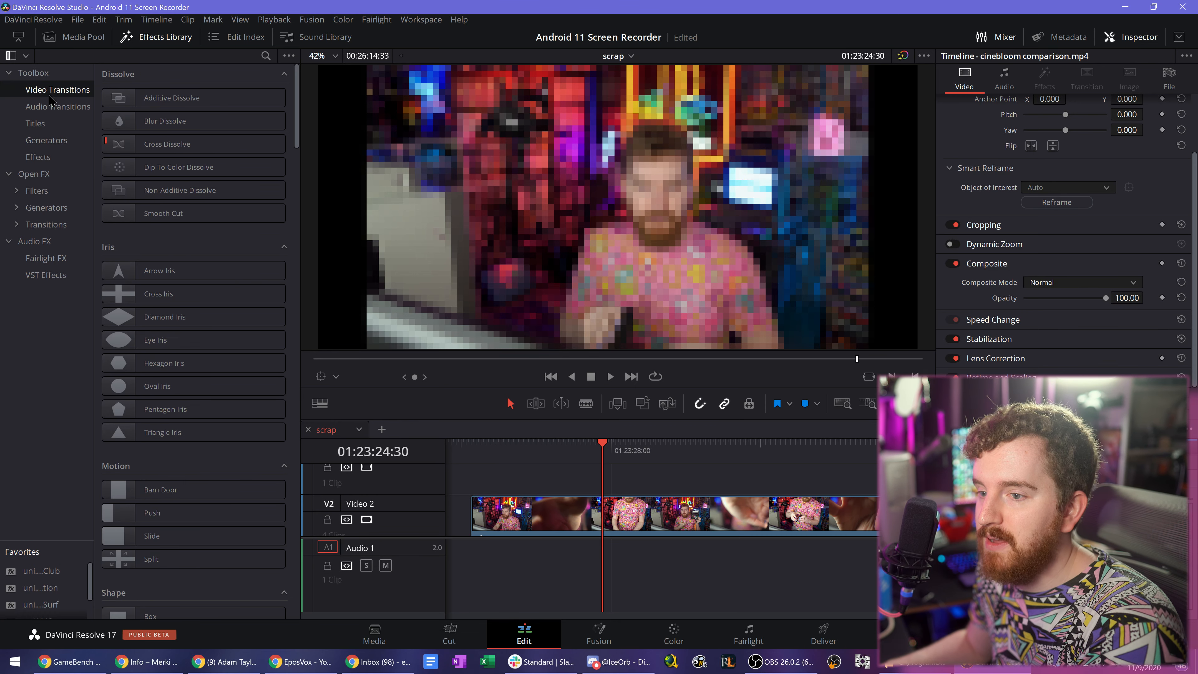
scroll(177, 358, down, 20)
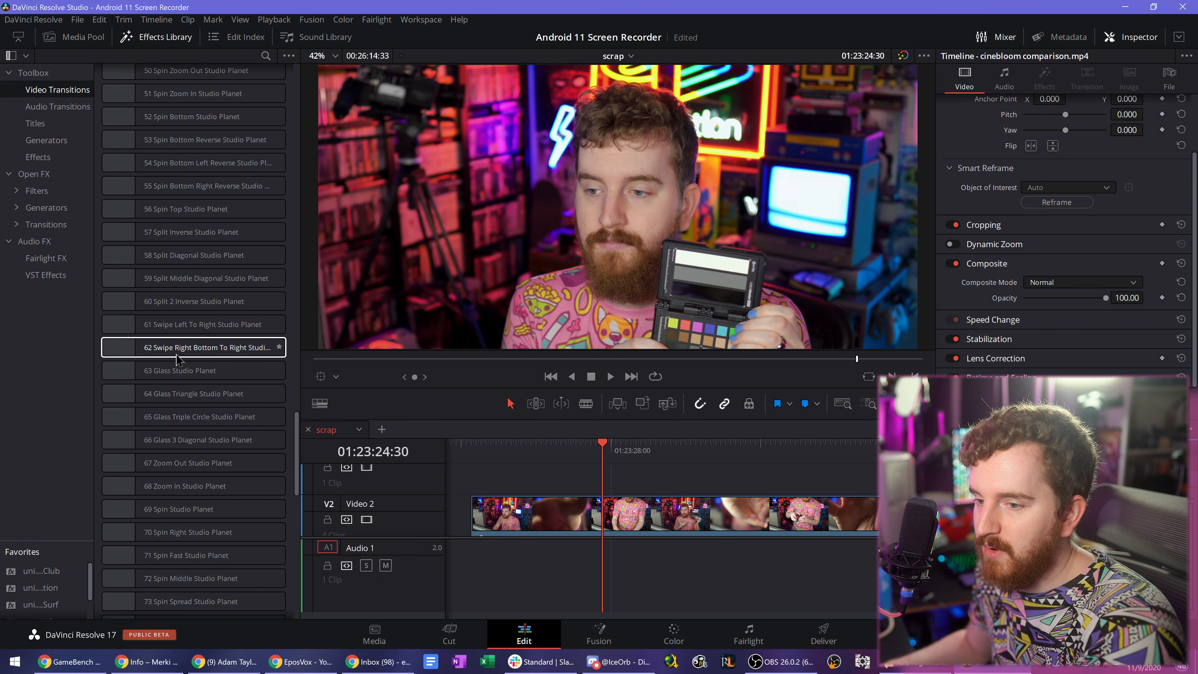
scroll(176, 359, up, 20)
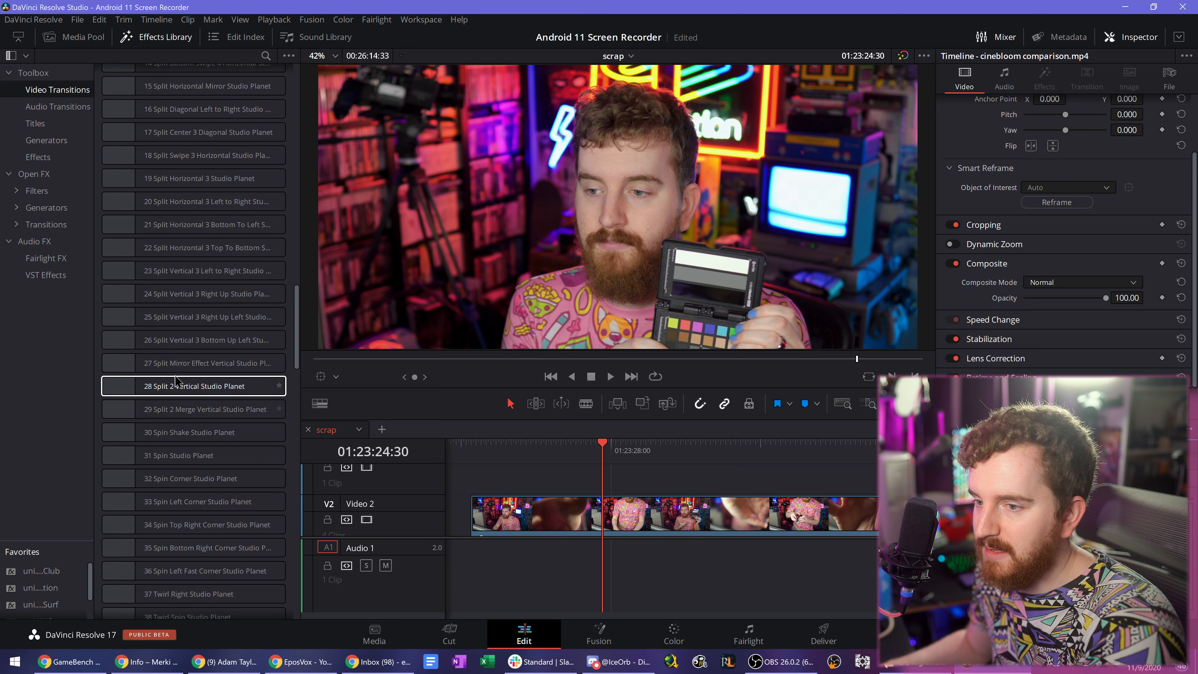
scroll(176, 372, down, 3)
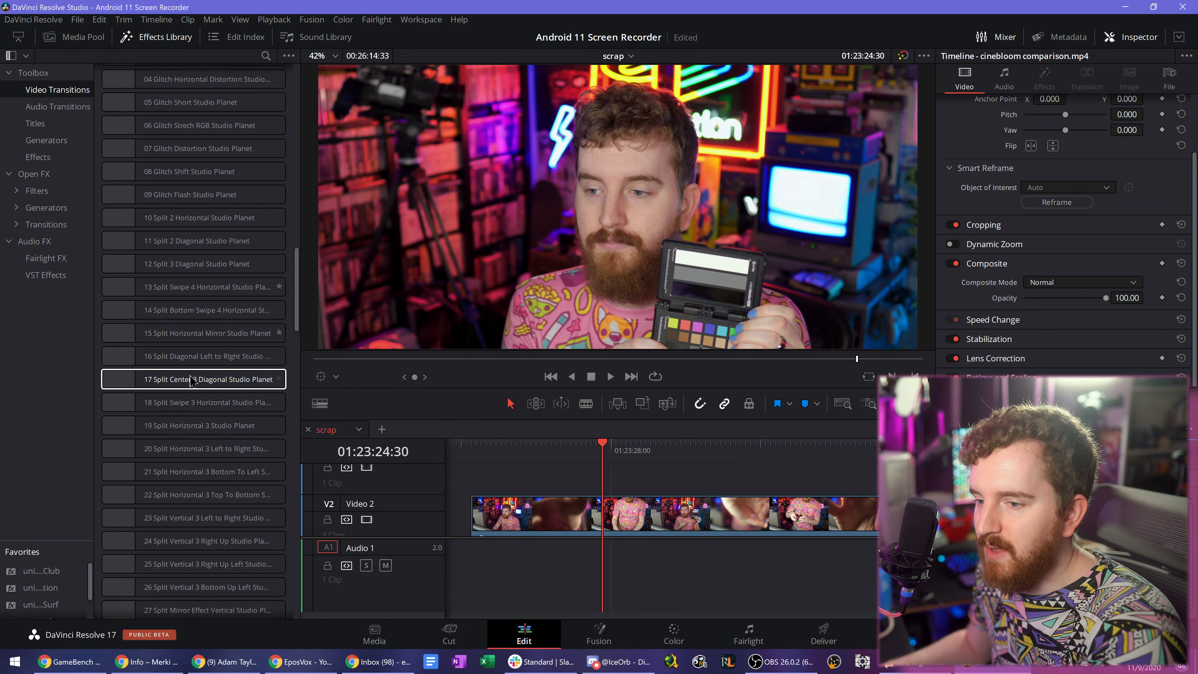
scroll(194, 392, up, 3)
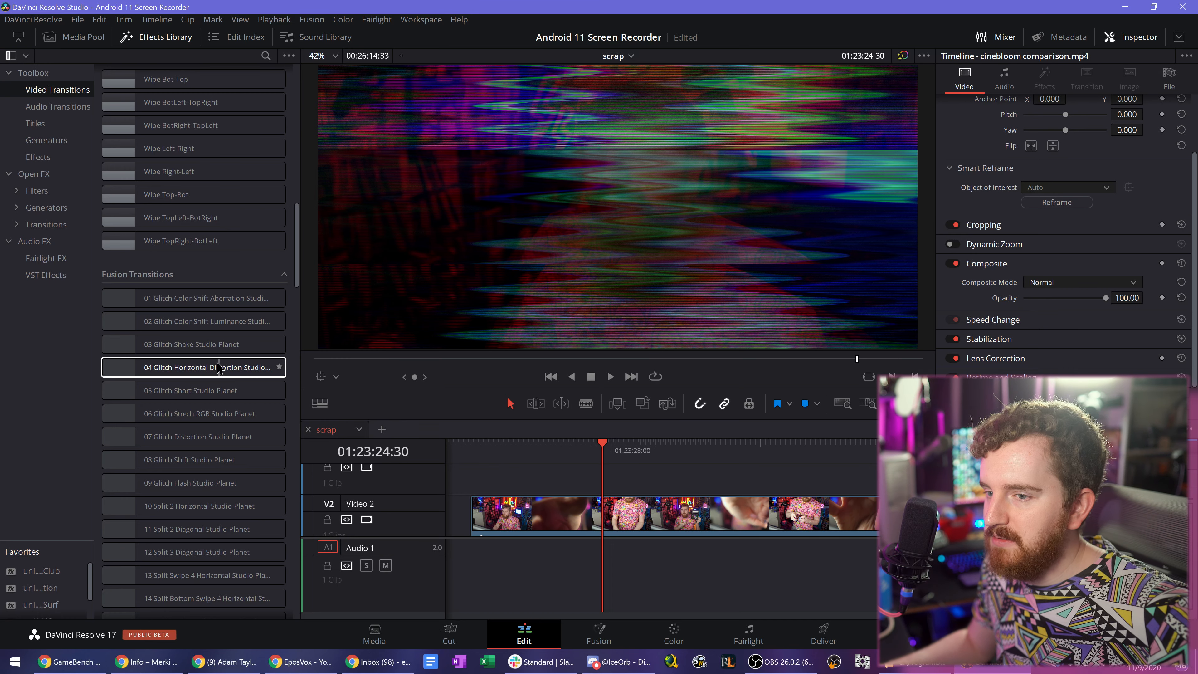
- Browse the Resolve FX color, generate and key filters, previewing effects such as Color Palette on the clip
click(51, 191)
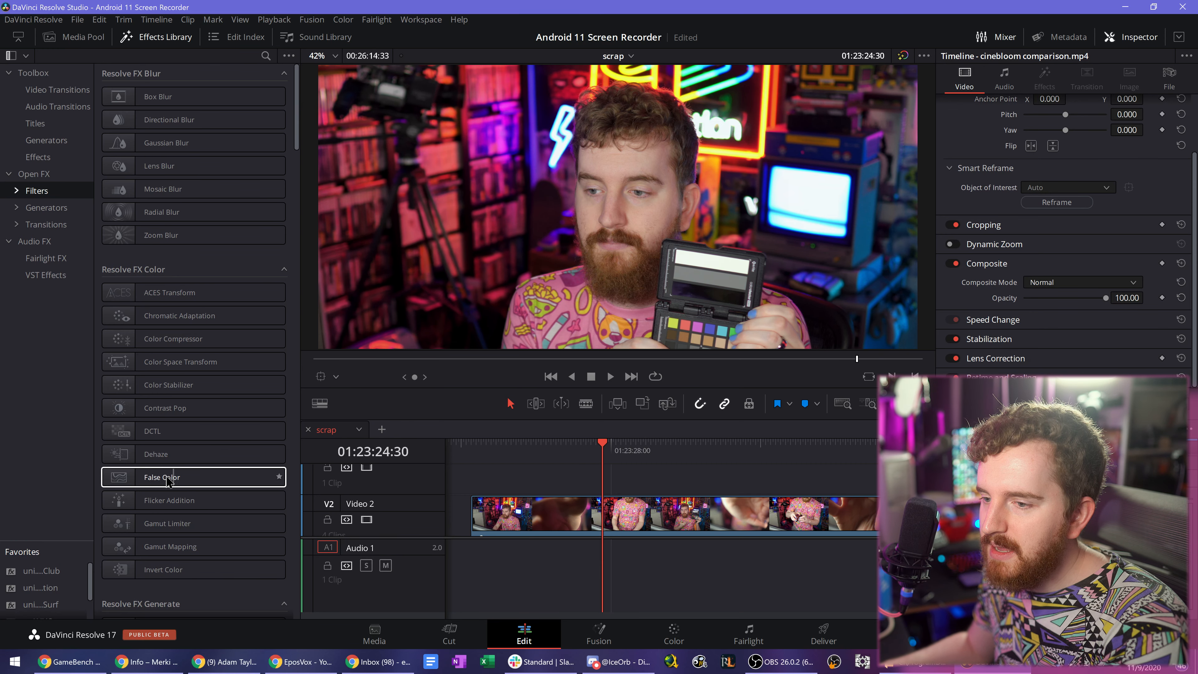
mouse_move(135, 482)
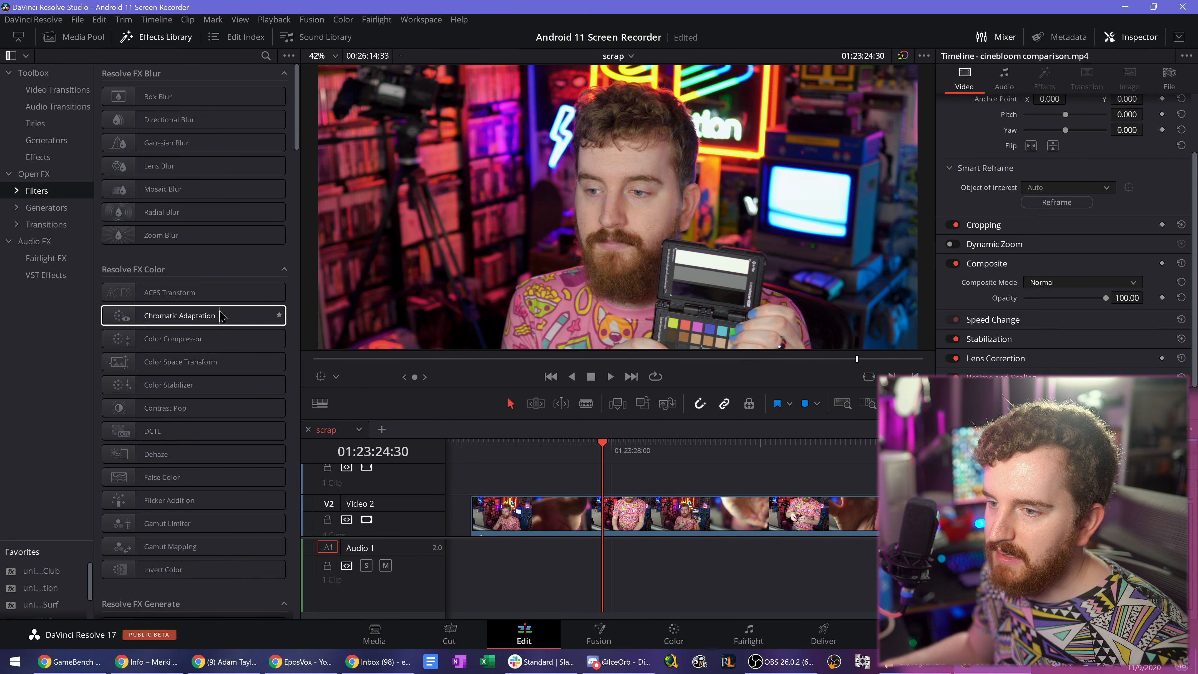
scroll(228, 316, down, 5)
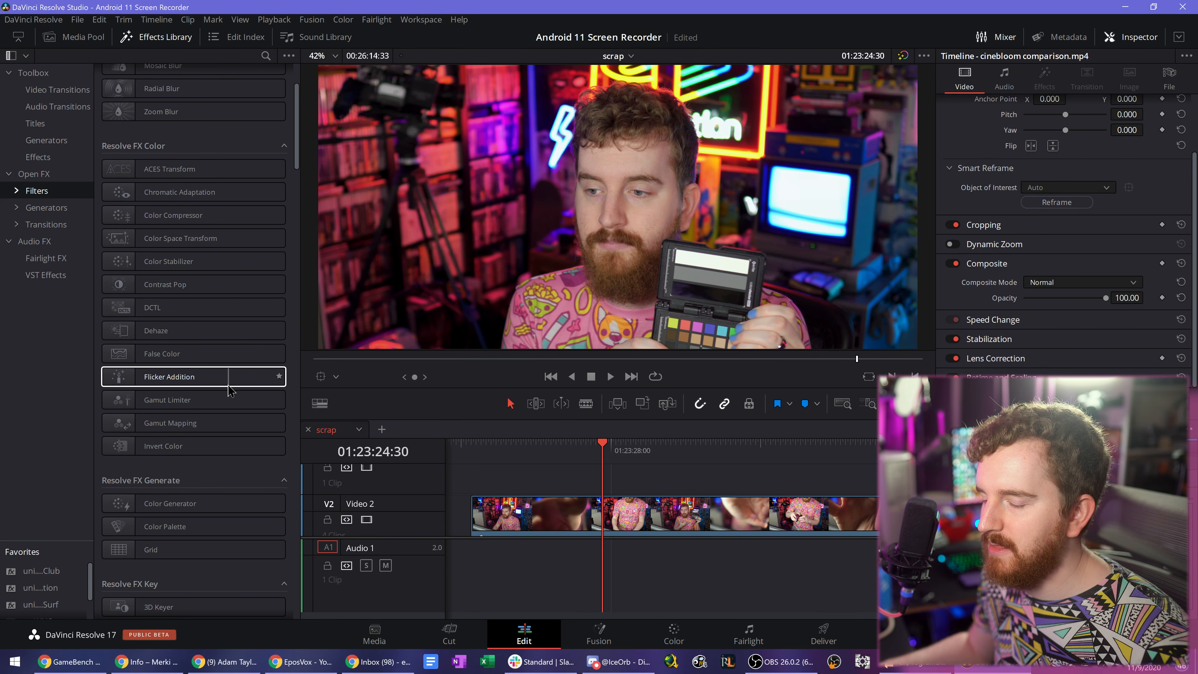
scroll(228, 386, down, 2)
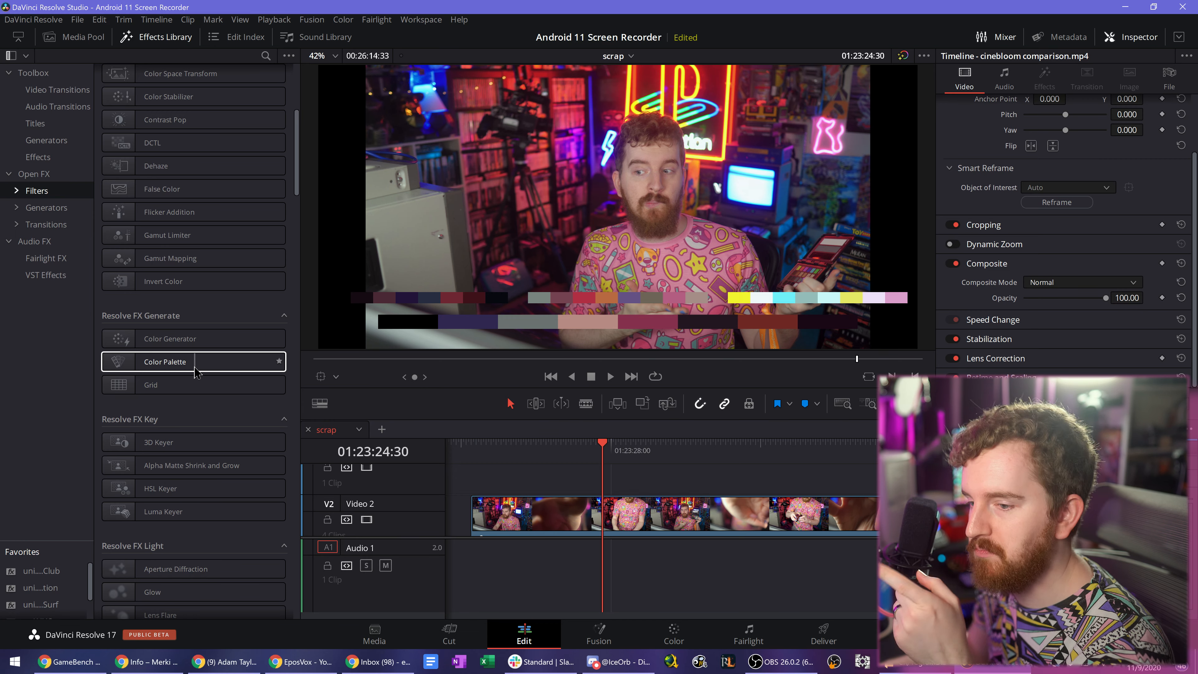
scroll(196, 370, down, 3)
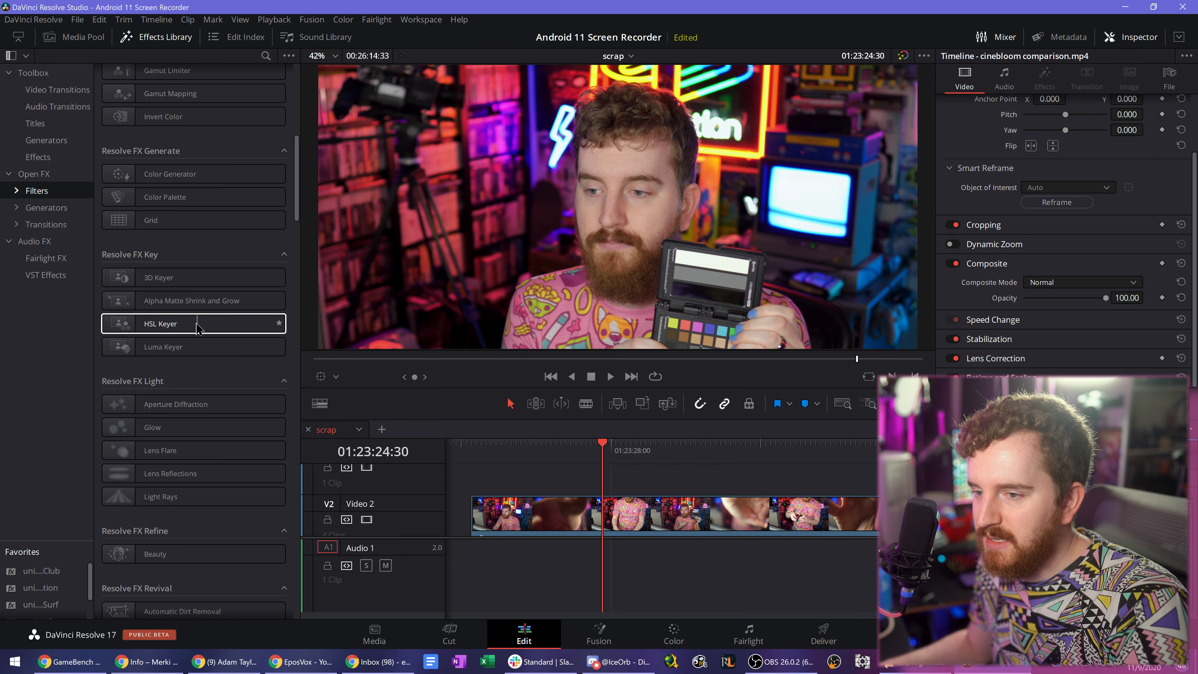
- Apply the HSL Keyer to the cinebloom comparison clip, show its Open FX settings and choose the Open FX Overlay for the viewer
drag(195, 329, 653, 536)
click(1045, 80)
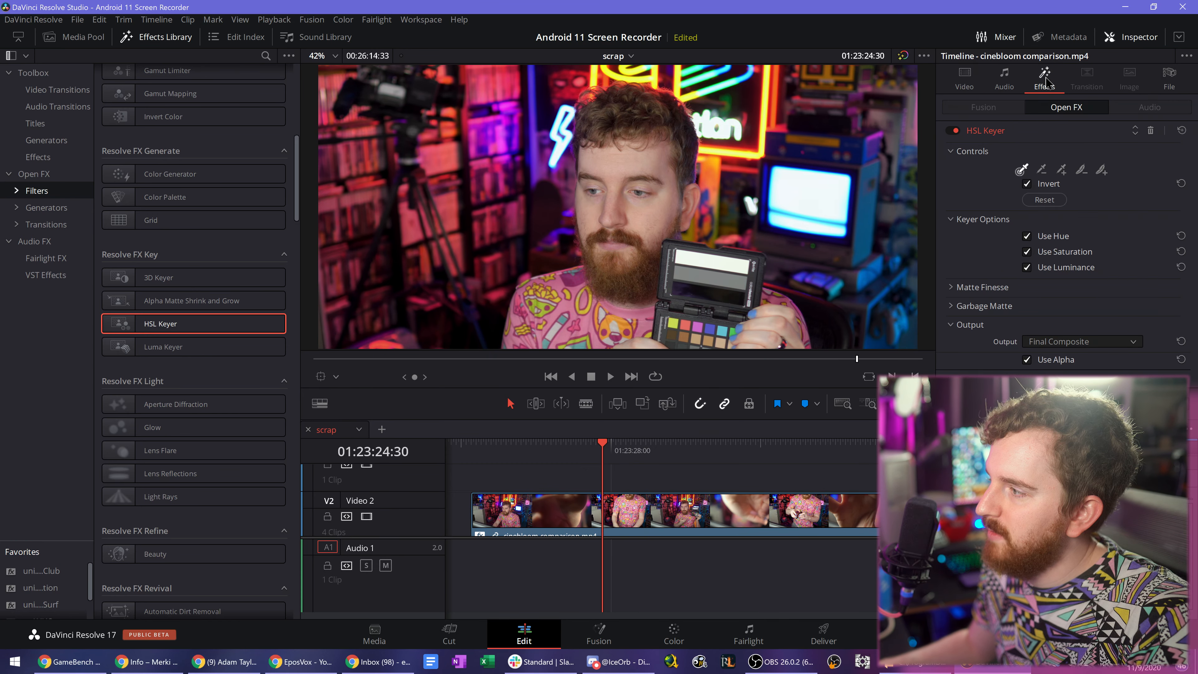
click(1022, 170)
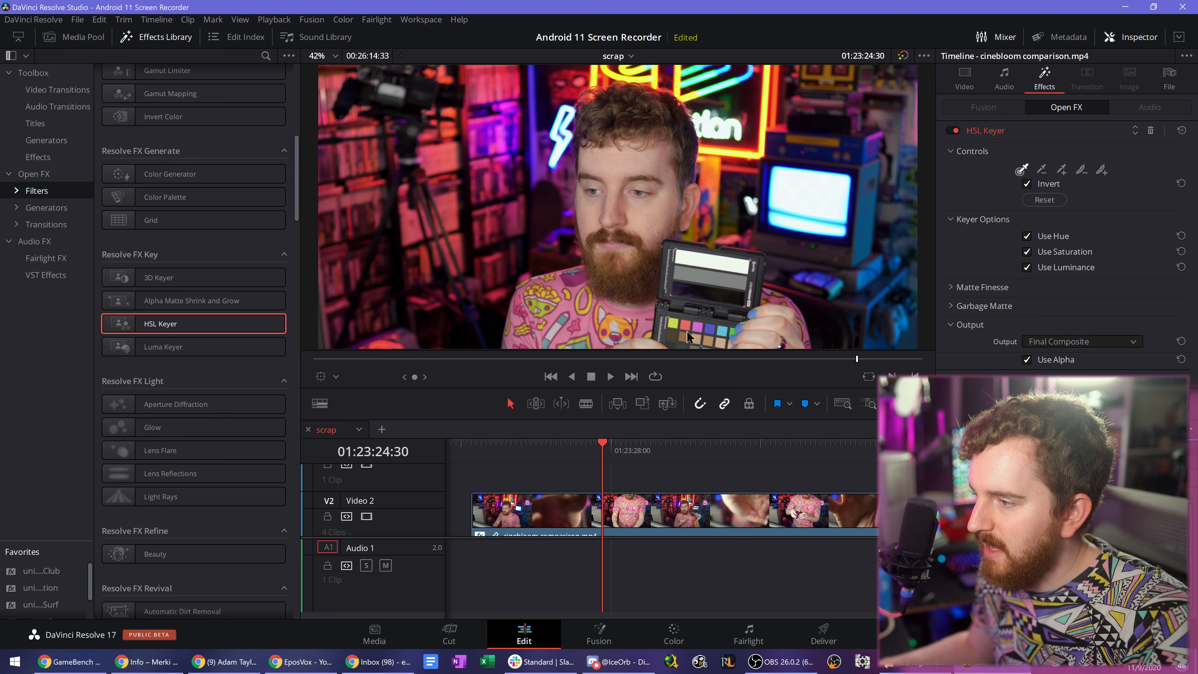
click(336, 376)
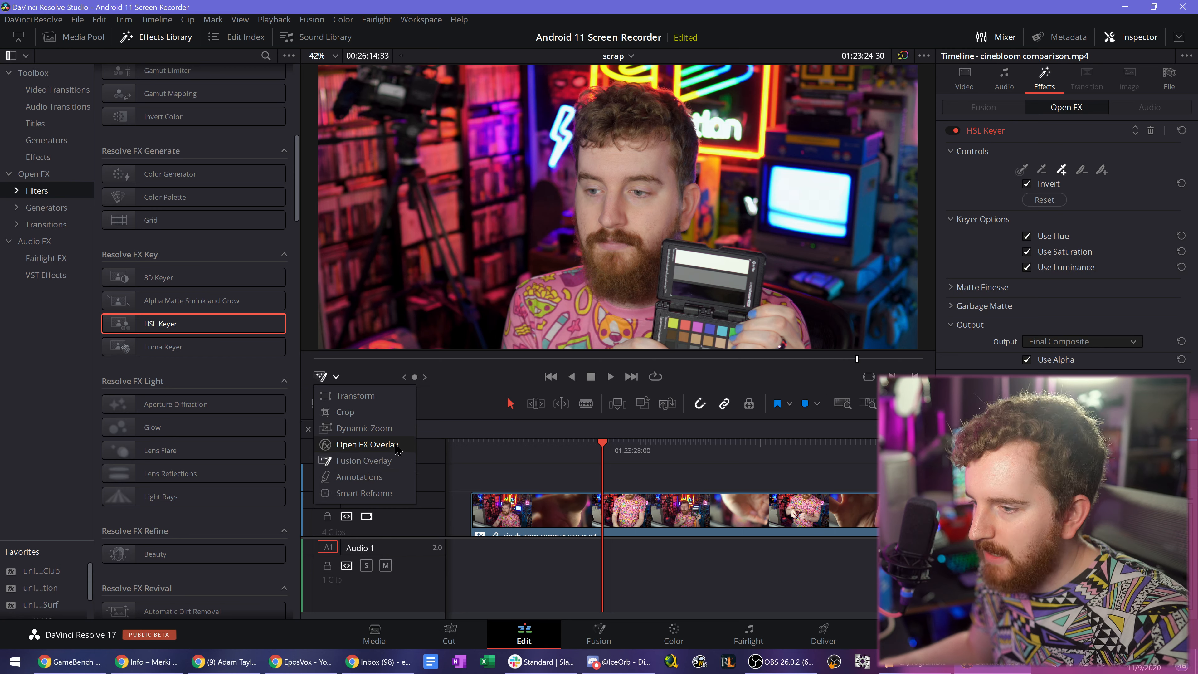
click(367, 444)
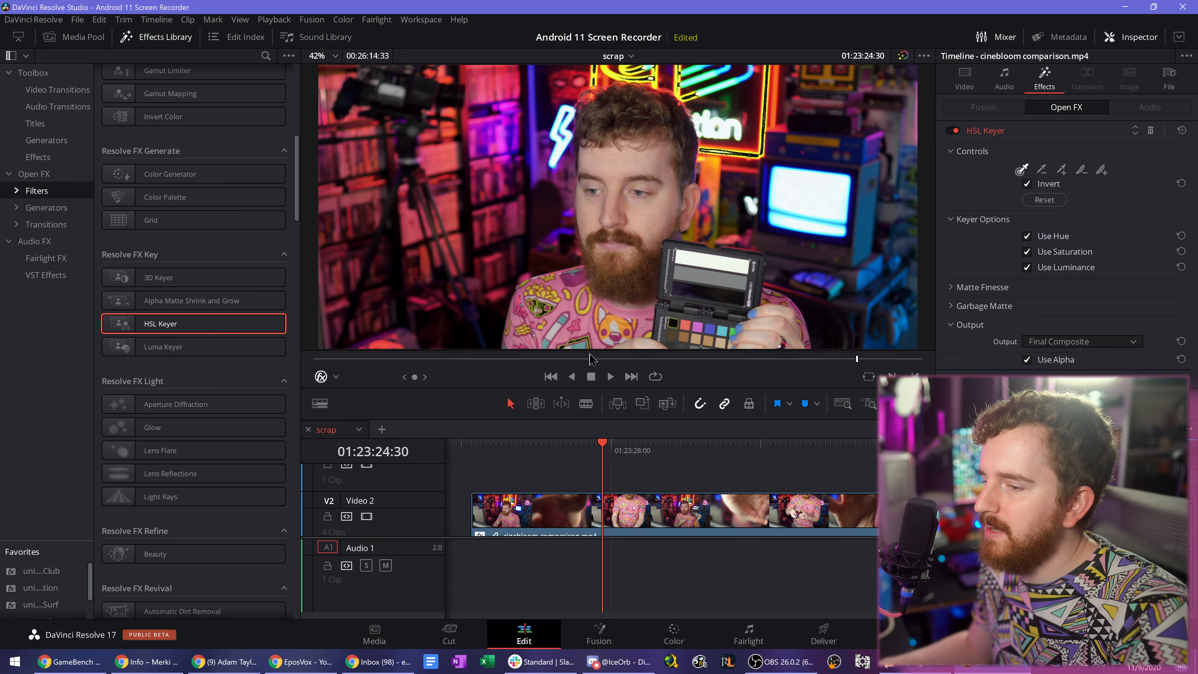
- Reselect the Open FX Overlay, add a color chart patch to the HSL Keyer's selection, and delete the effect from the clip
click(336, 376)
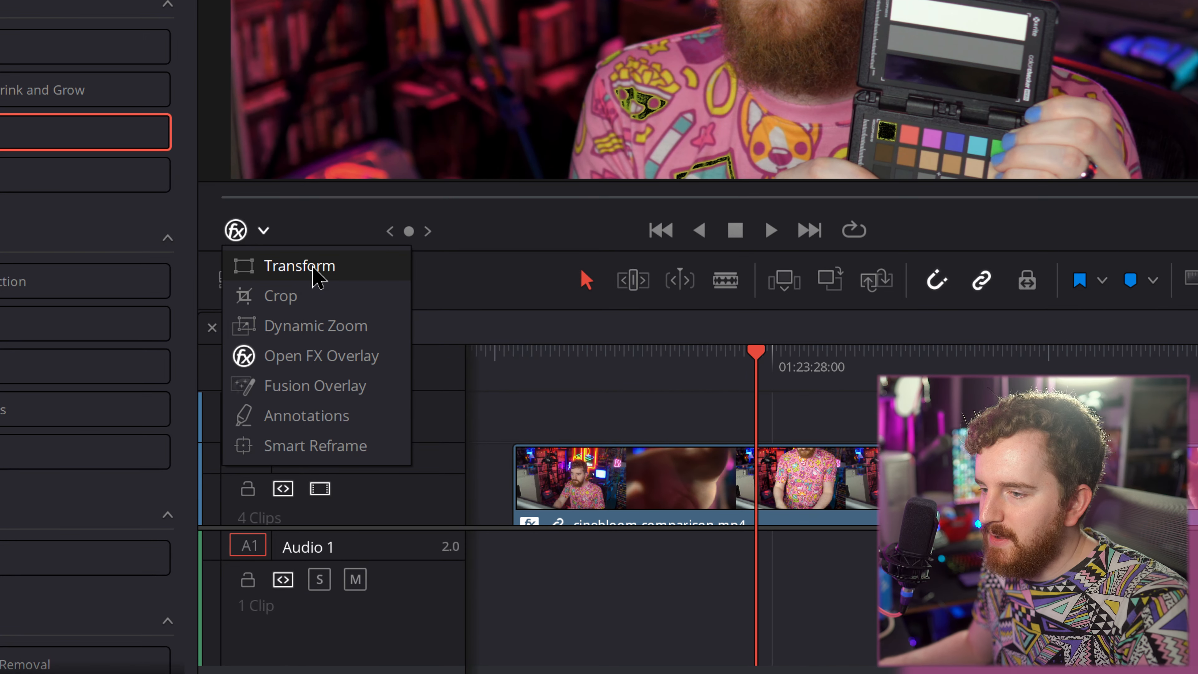
click(315, 276)
click(263, 231)
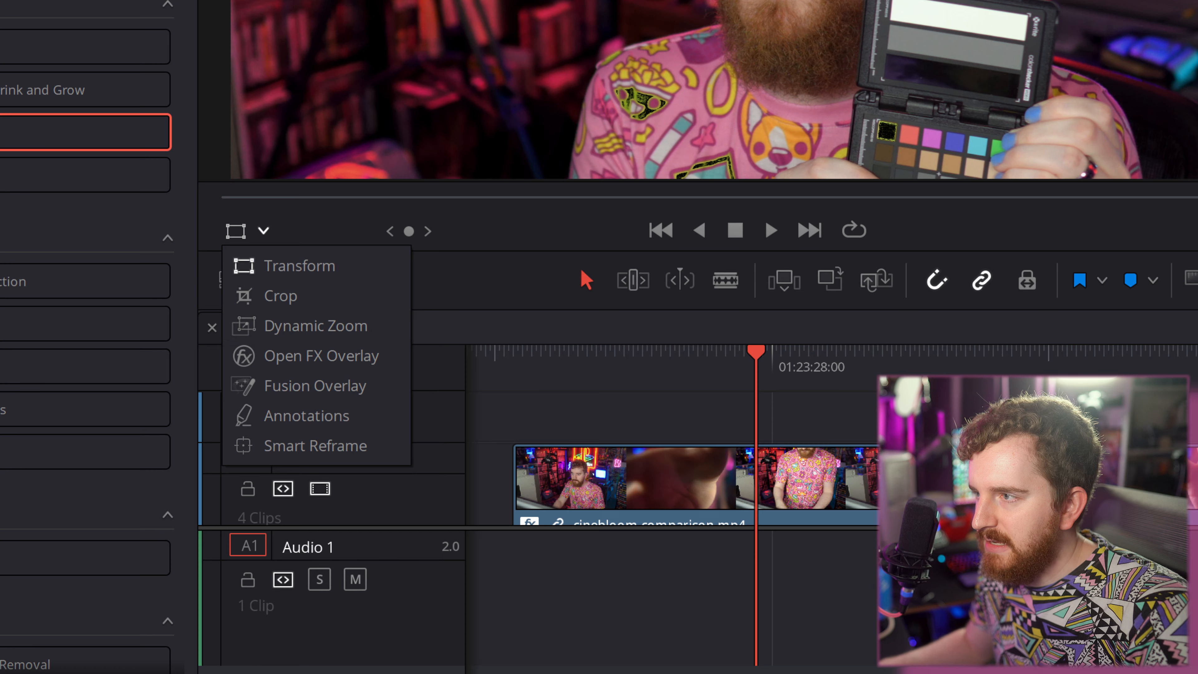
click(334, 355)
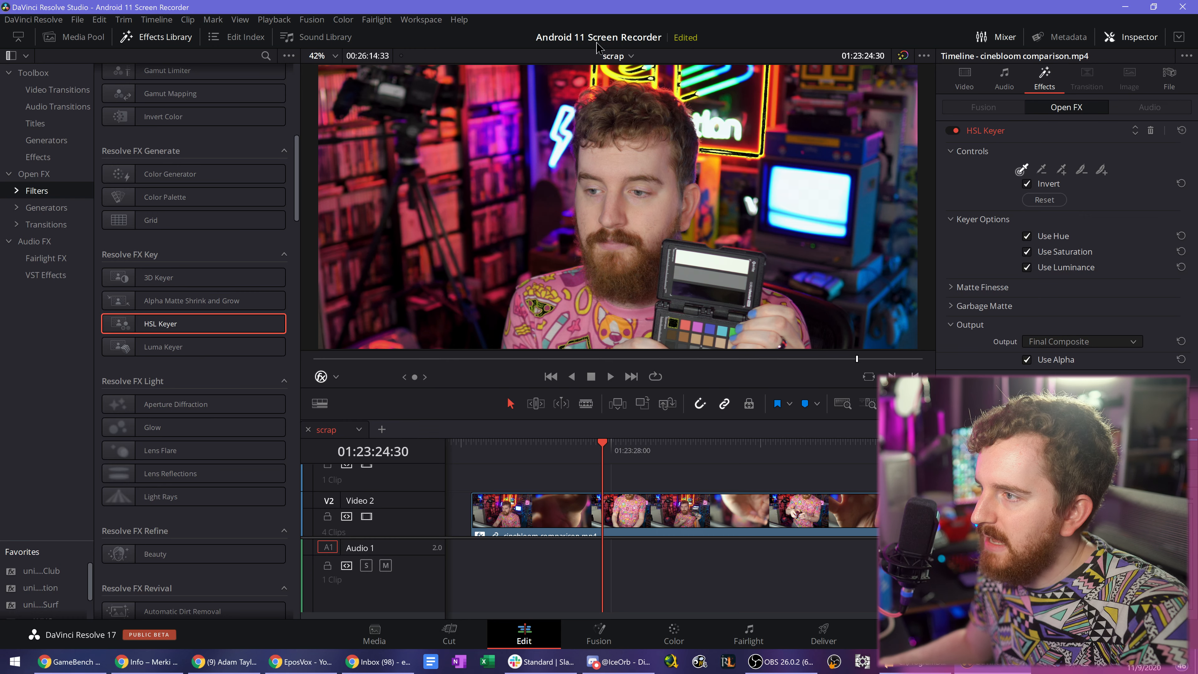
click(1061, 170)
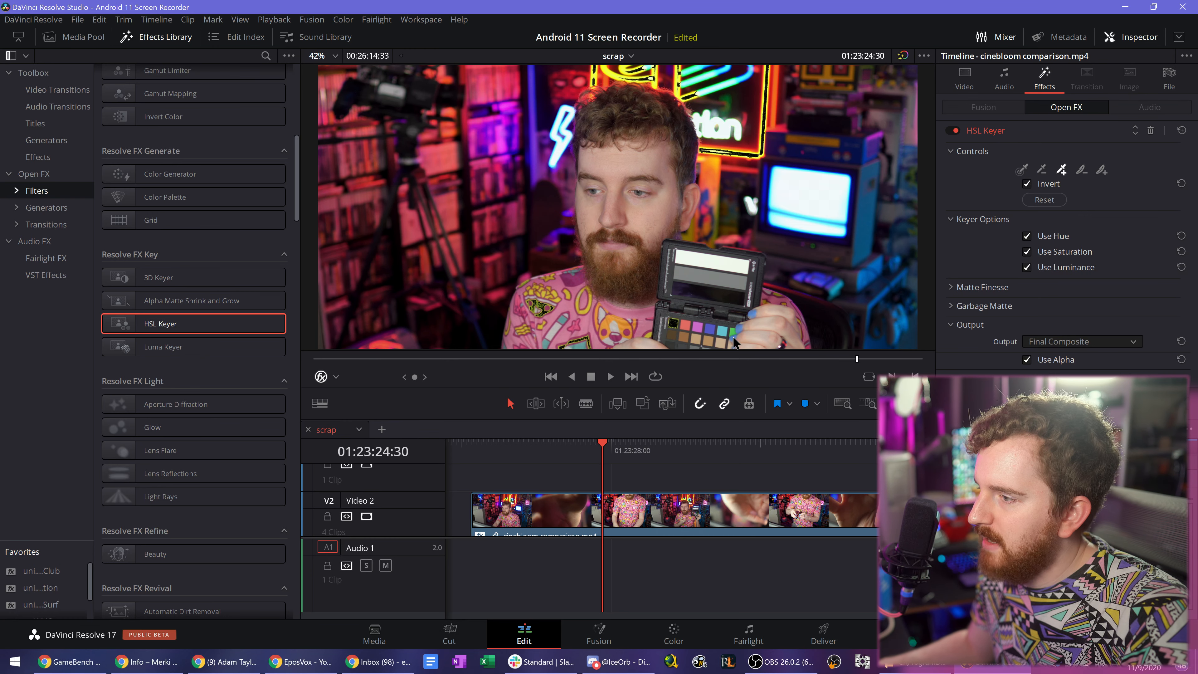
click(686, 333)
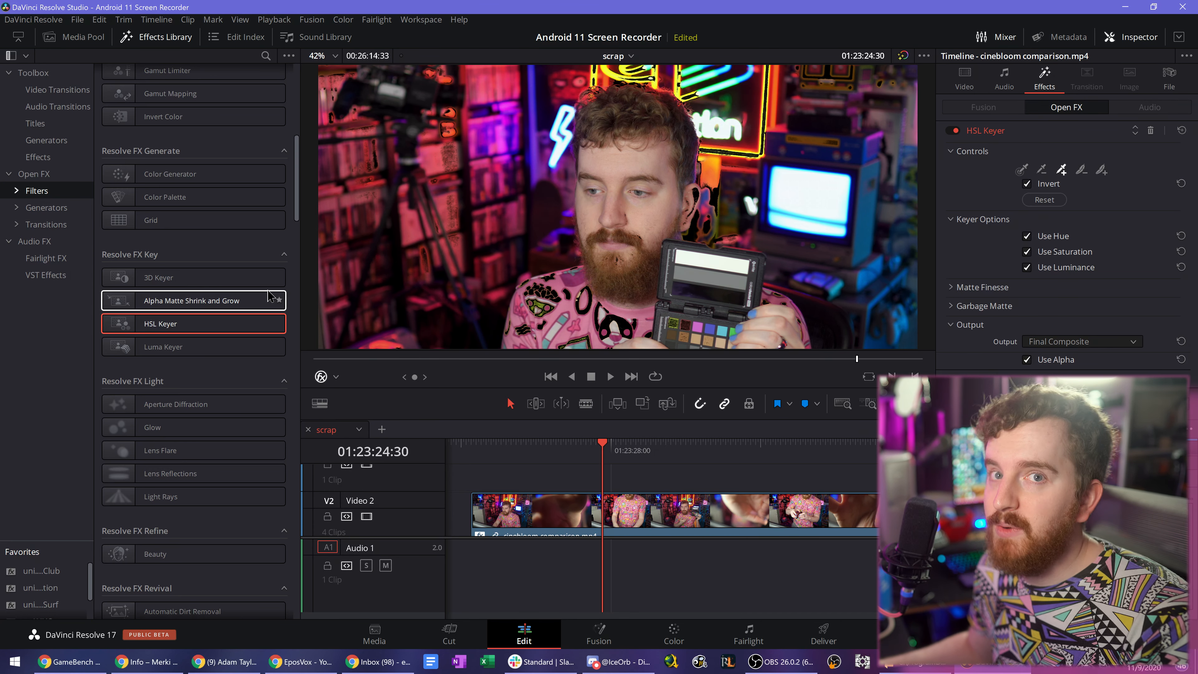
click(1151, 131)
- Apply the Beauty effect to the cinebloom comparison clip, expand Global Blend and set Operating Mode to Advanced
scroll(215, 436, down, 2)
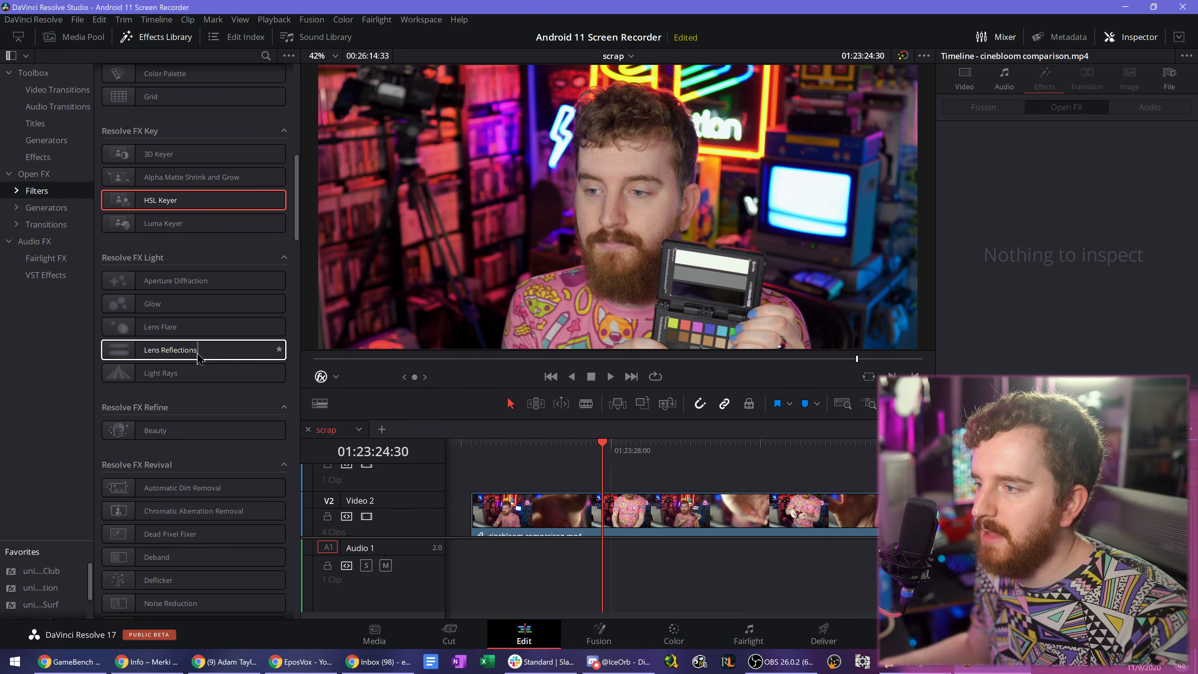
scroll(211, 376, down, 2)
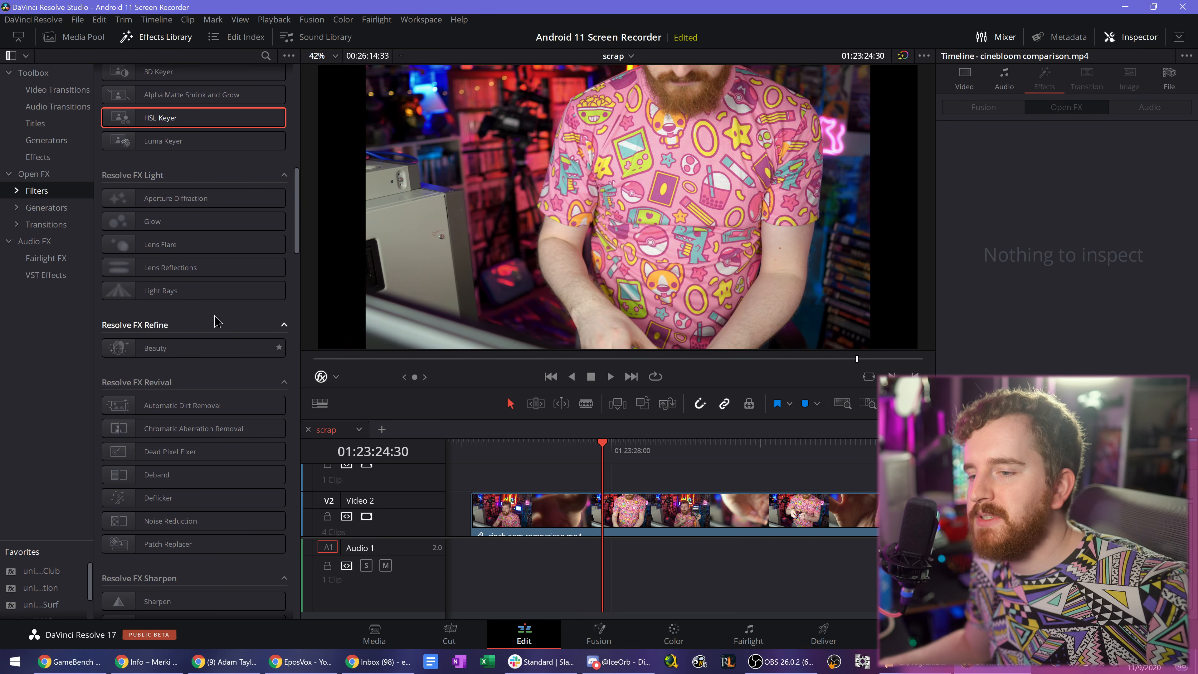
drag(169, 351, 665, 509)
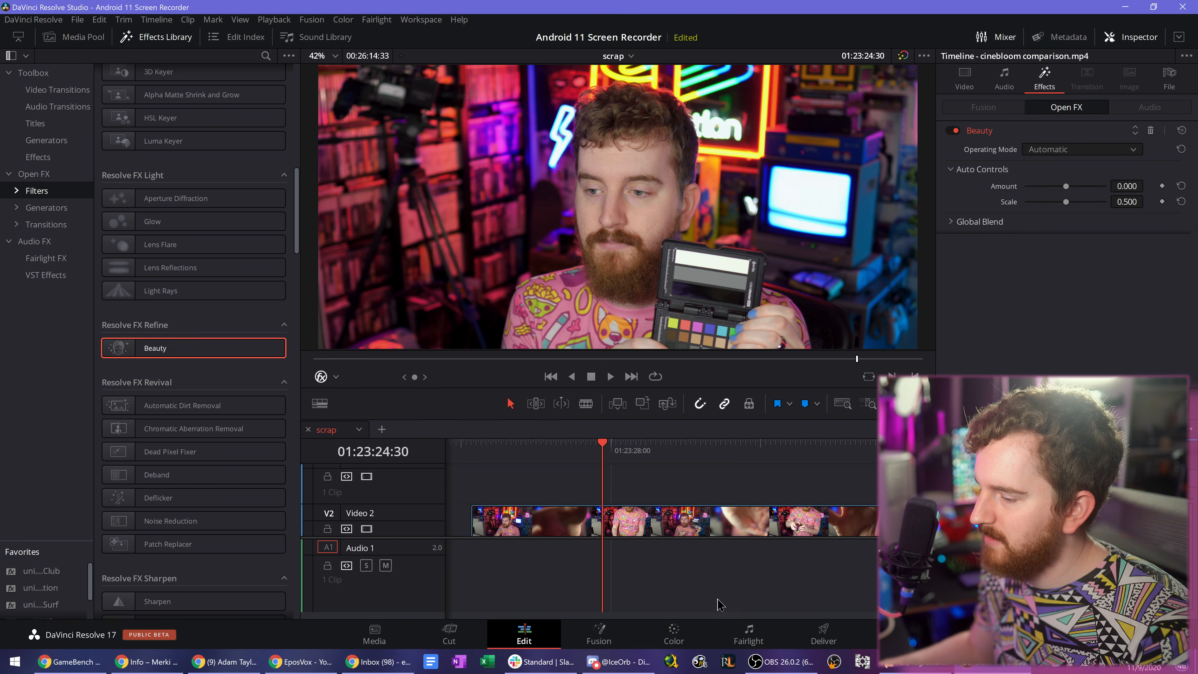
click(976, 221)
click(1068, 155)
click(1065, 184)
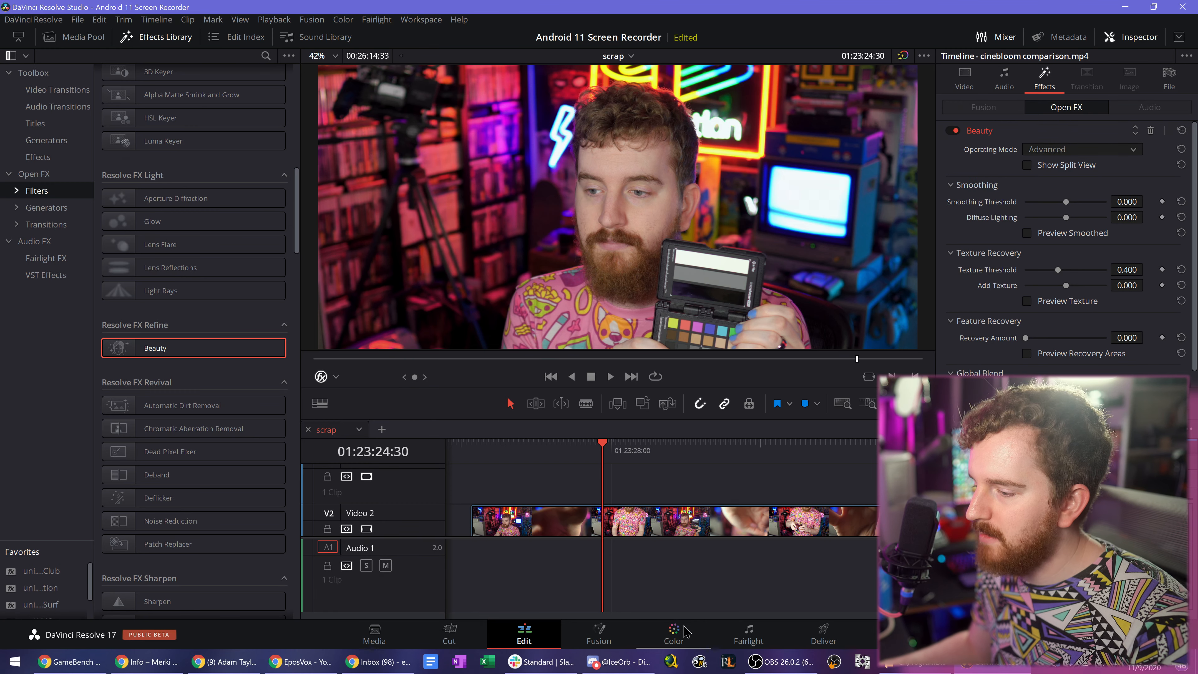
- Switch to the Color page and add a serial node after node 01 on the cinebloom comparison clip
click(673, 634)
key(alt+s)
key(alt+s)
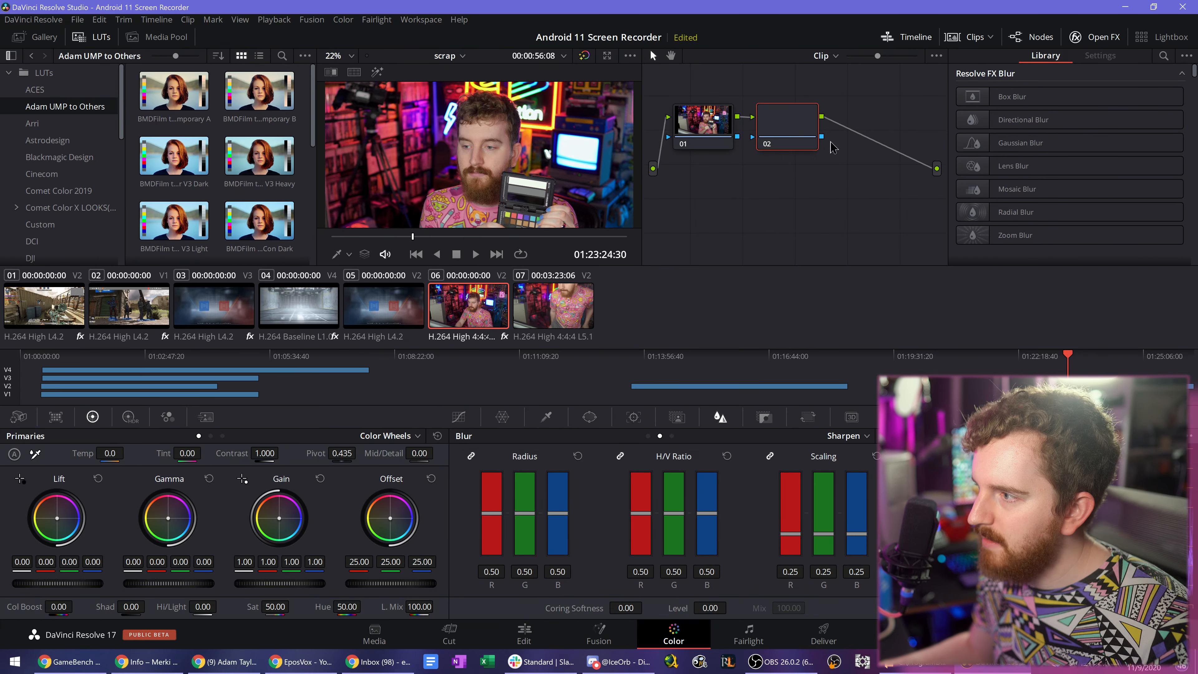
- Search the effects library for "face" and apply Face Refinement to a new serial node after node 02
scroll(1028, 218, down, 3)
scroll(1027, 219, down, 6)
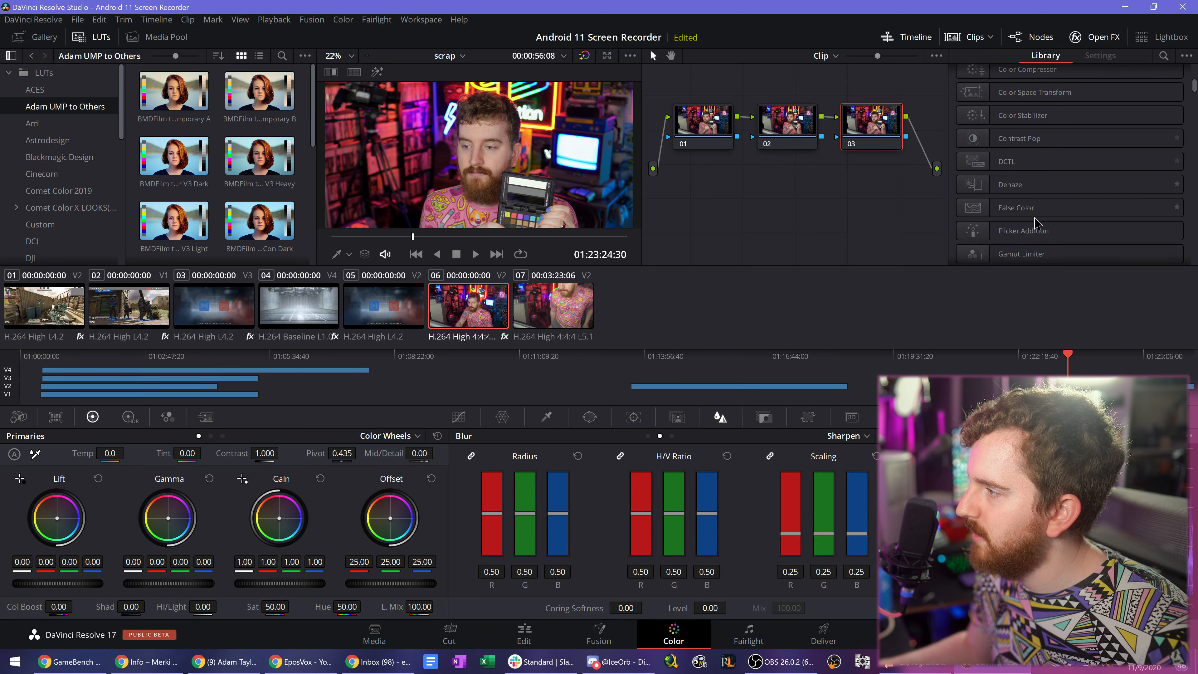
click(1163, 55)
text(face)
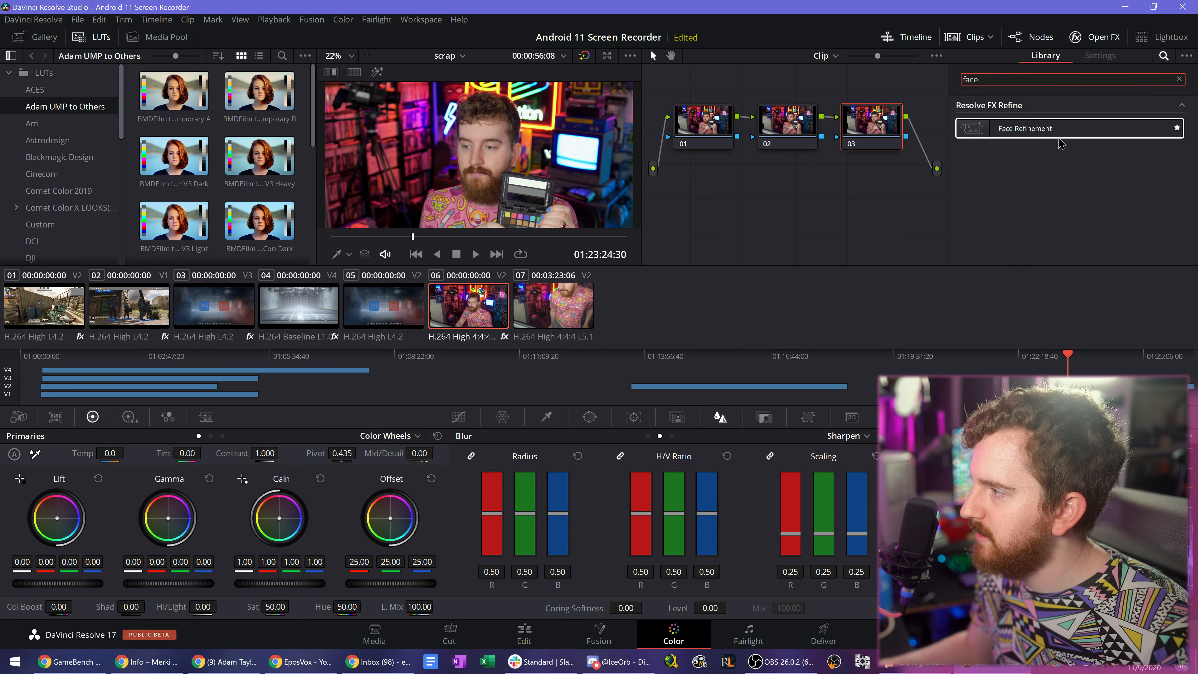
drag(1058, 129, 886, 139)
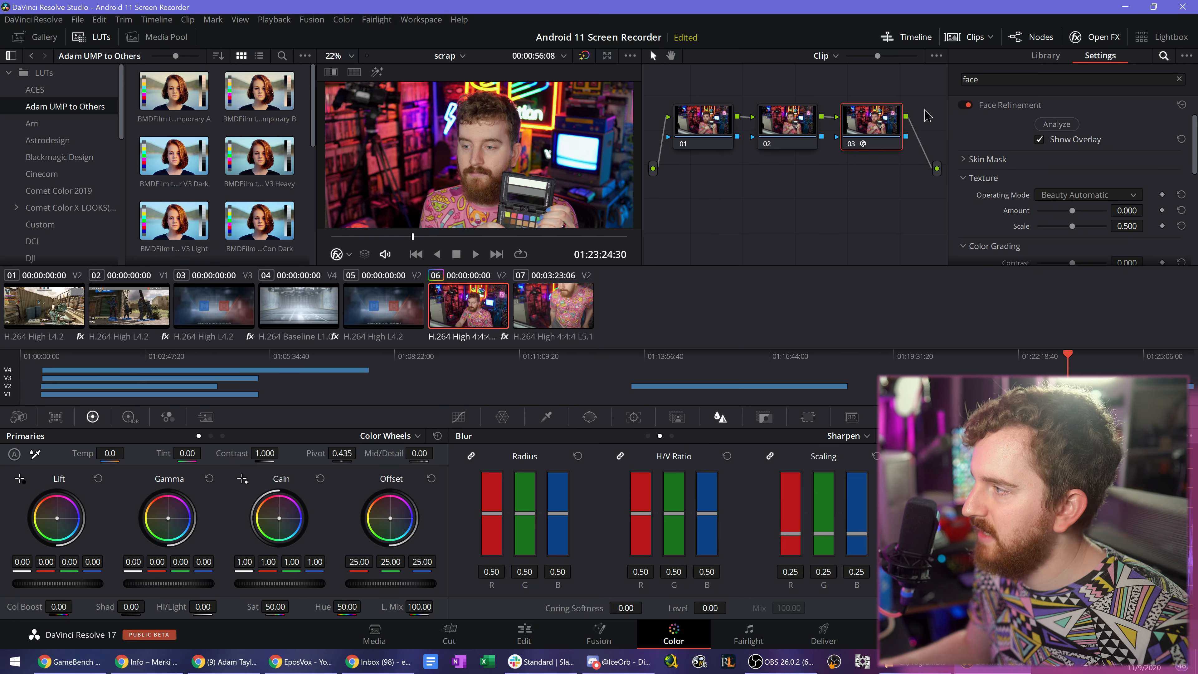
- Start the Face Refinement analysis on node 03, stop it early, and expand the Eye Retouching settings
click(1057, 124)
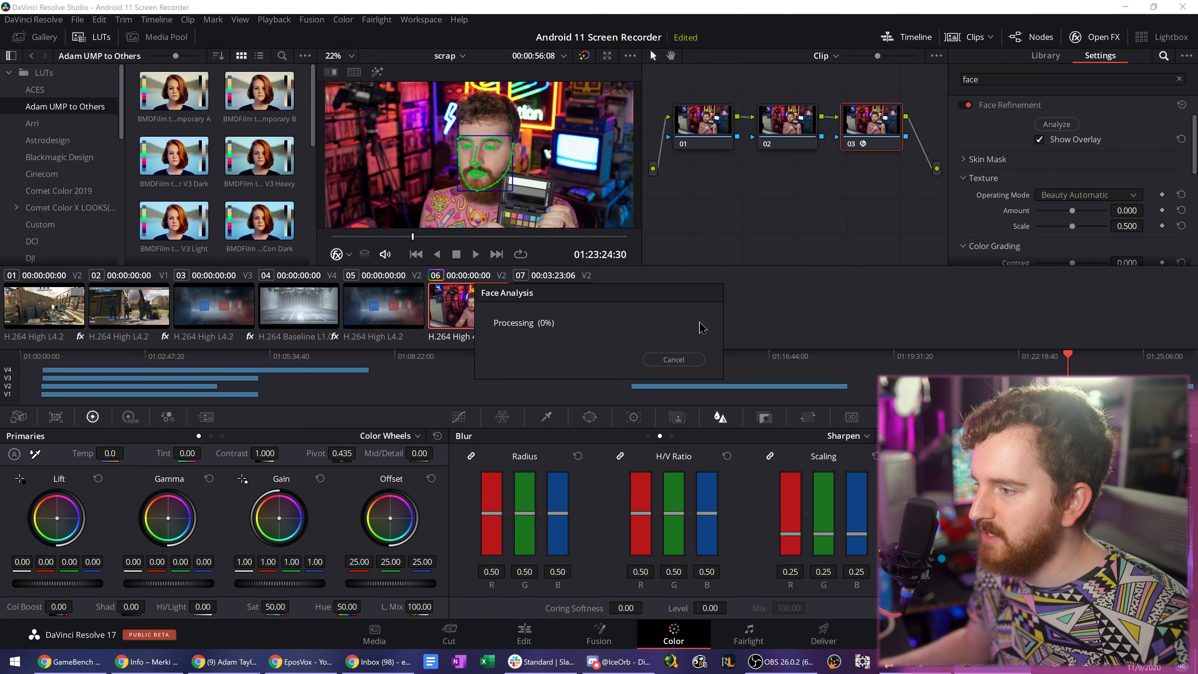
click(674, 360)
scroll(995, 198, down, 5)
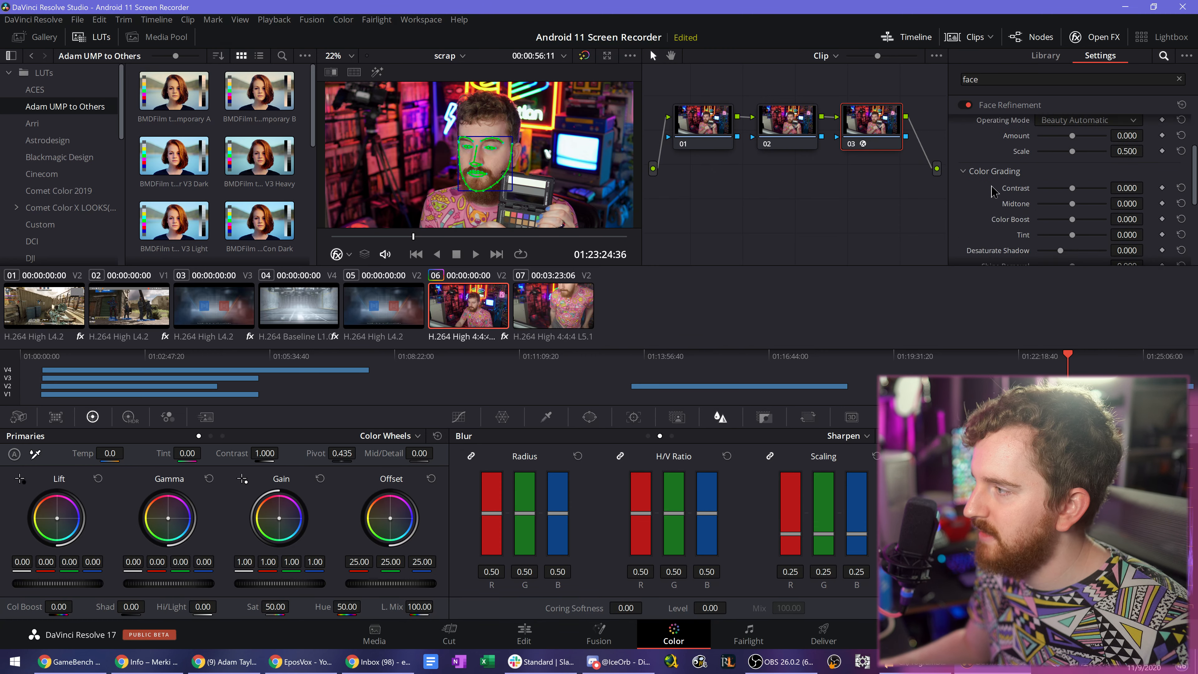
click(963, 192)
scroll(979, 200, down, 1)
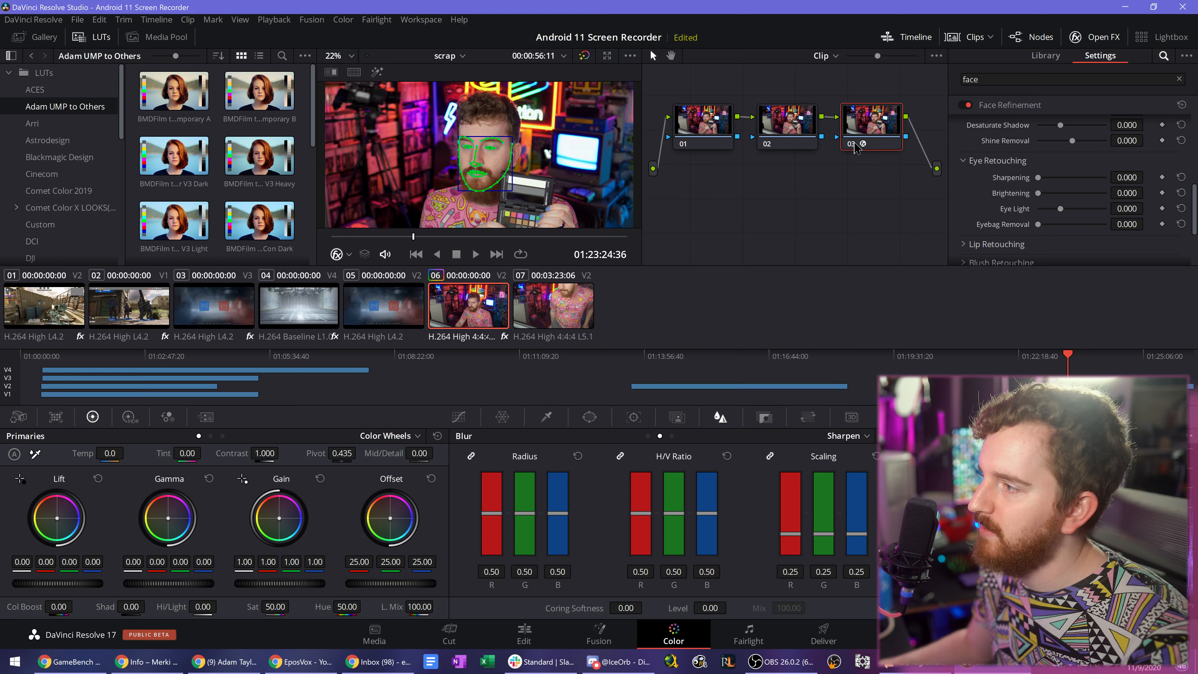
- On the Edit page, raise the Beauty effect's Smoothing Threshold and delete the effect from the cinebloom comparison clip
click(524, 633)
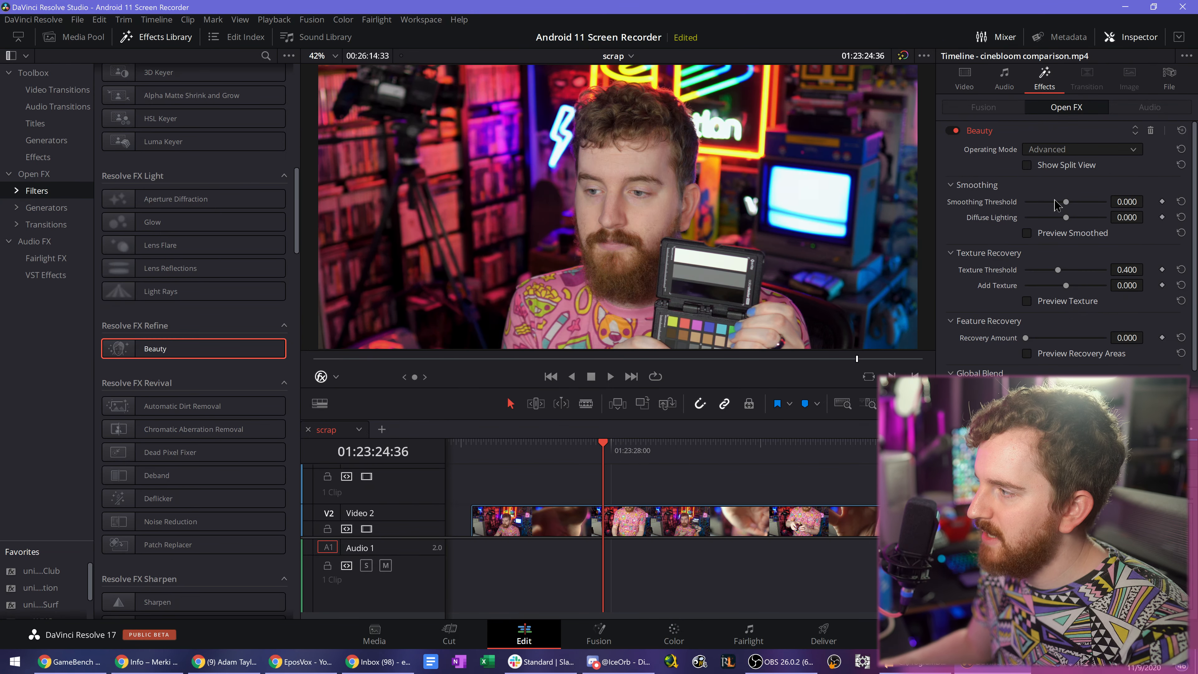
mouse_move(1071, 202)
mouse_down()
mouse_move(1112, 203)
mouse_move(1081, 202)
mouse_up()
click(1150, 131)
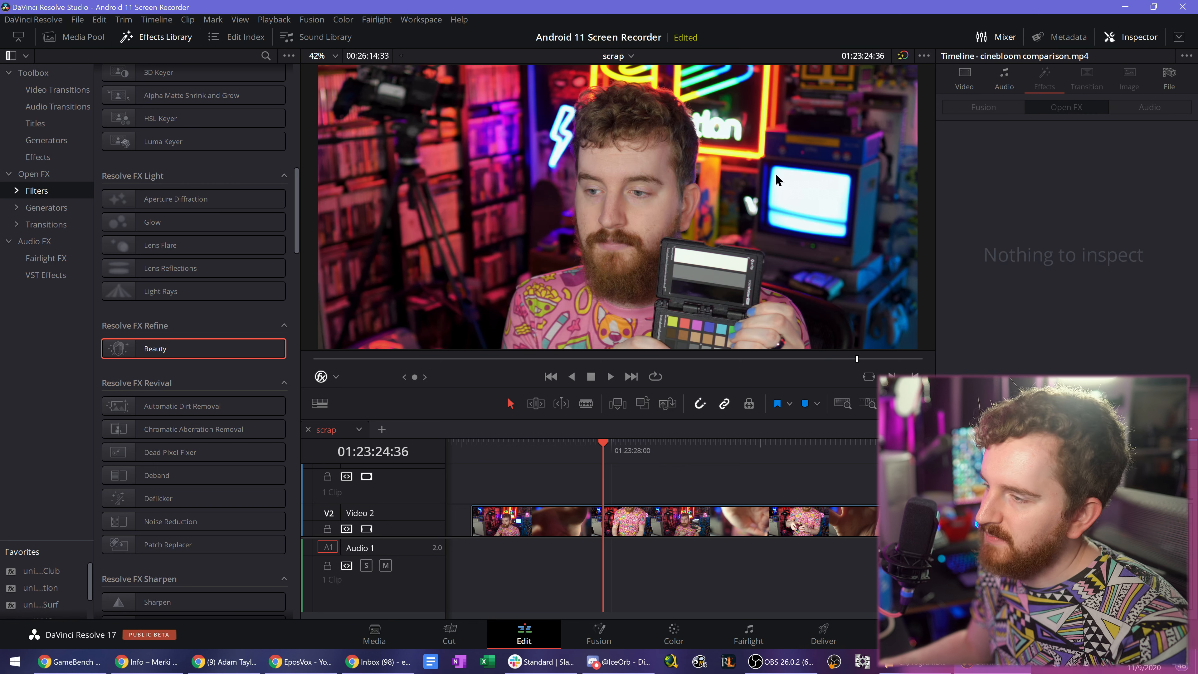
- Apply Prism Blur to the cinebloom comparison clip with Blur Strength 0.000 and Aberration Strength 0.270
scroll(267, 418, down, 3)
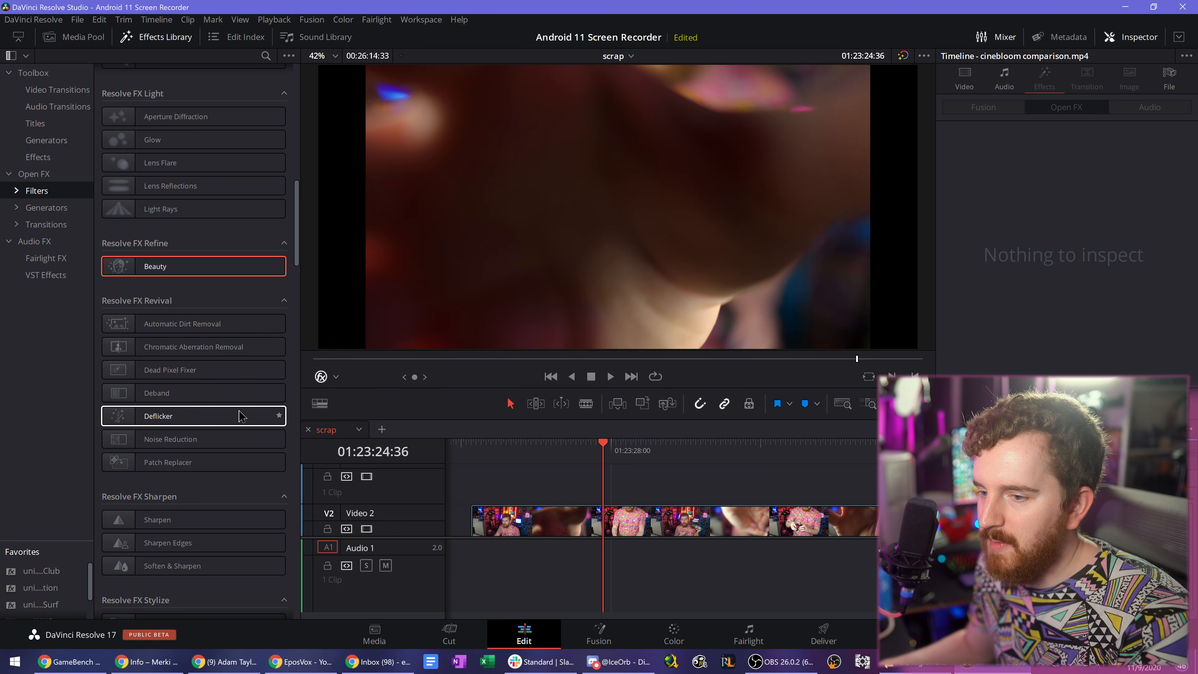
scroll(240, 415, down, 6)
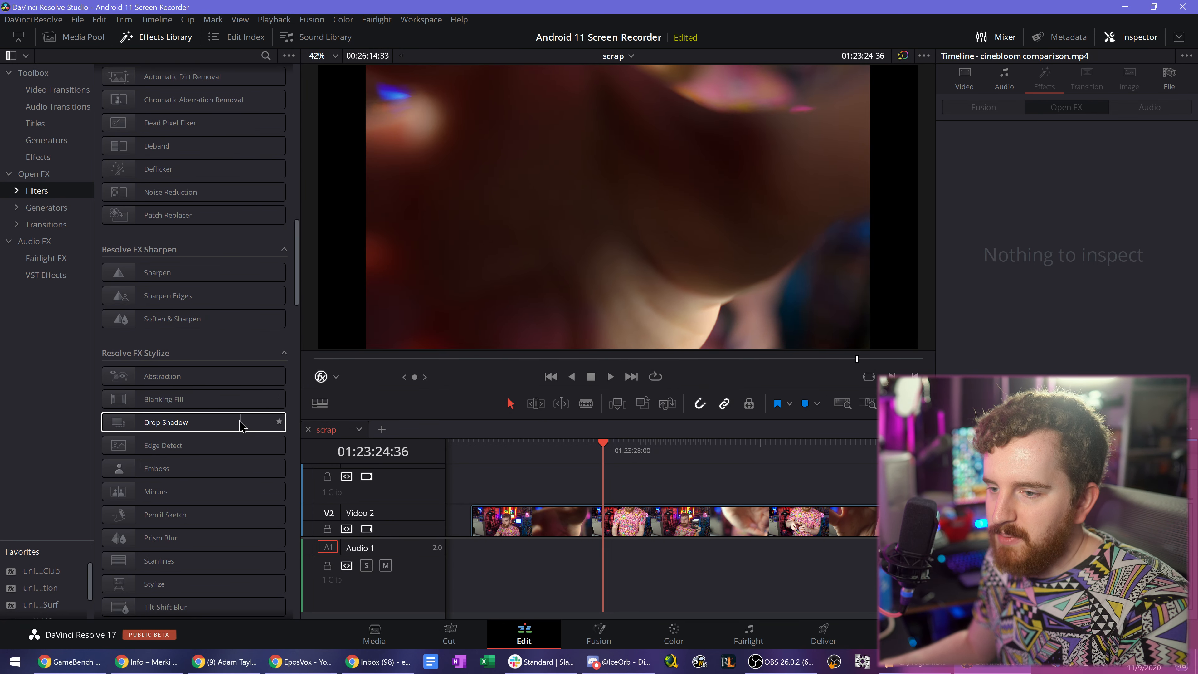
scroll(240, 425, down, 3)
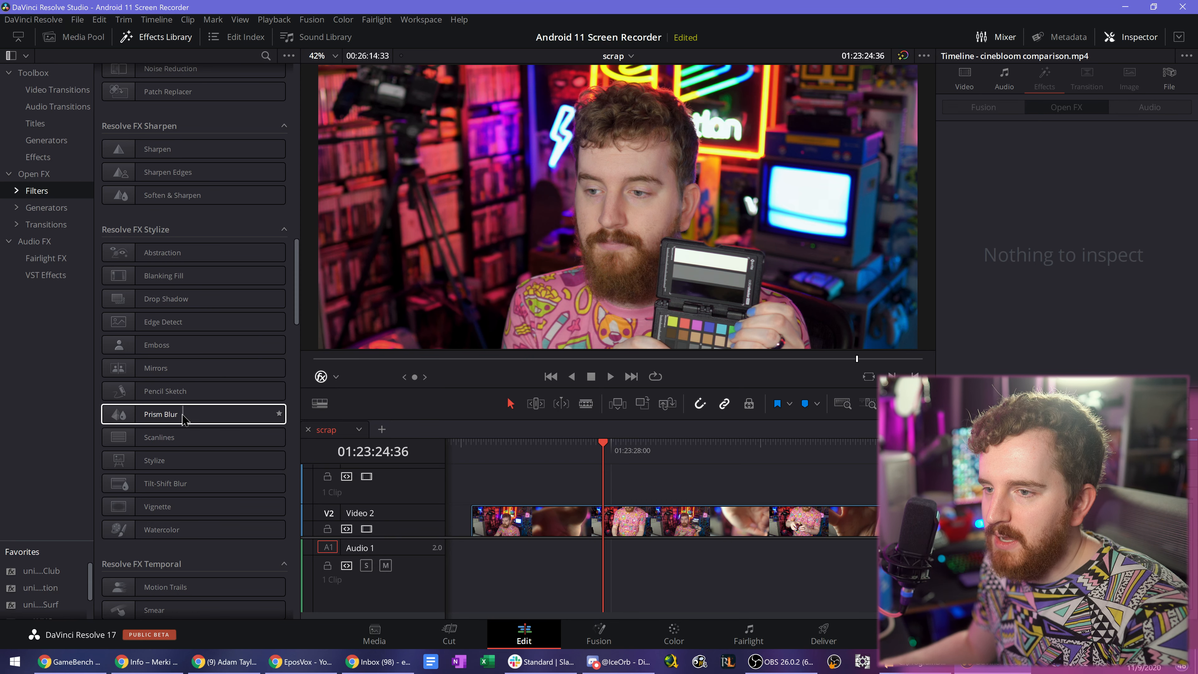
drag(175, 418, 643, 529)
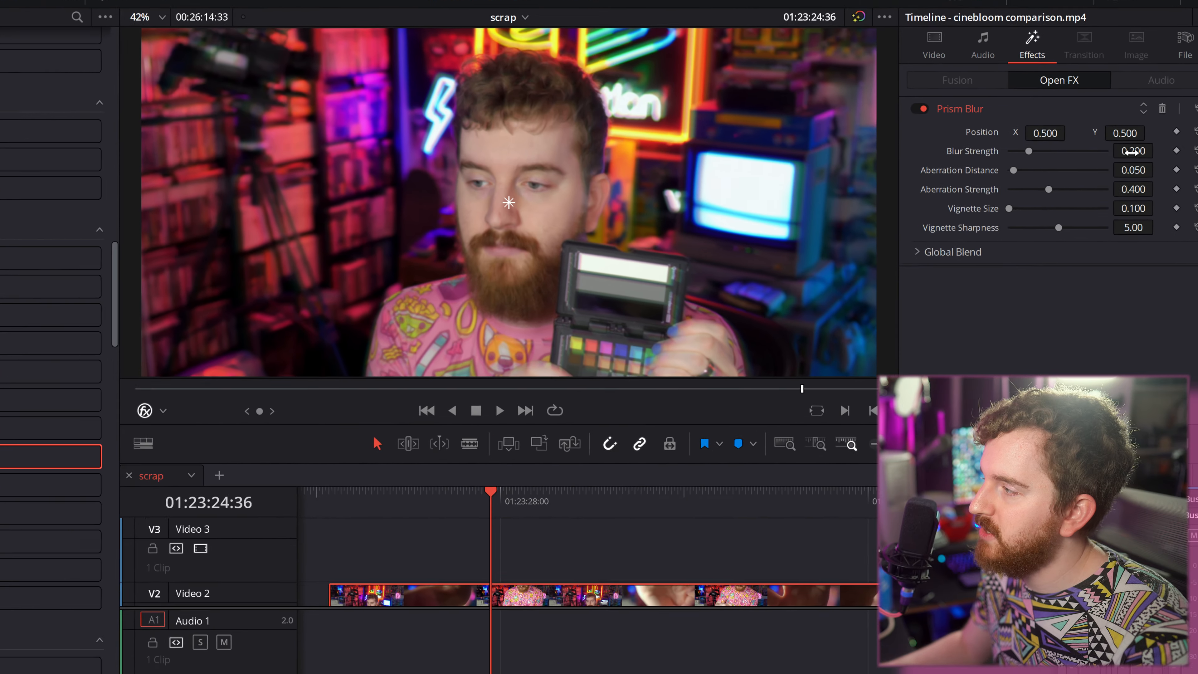
drag(1126, 164, 1125, 165)
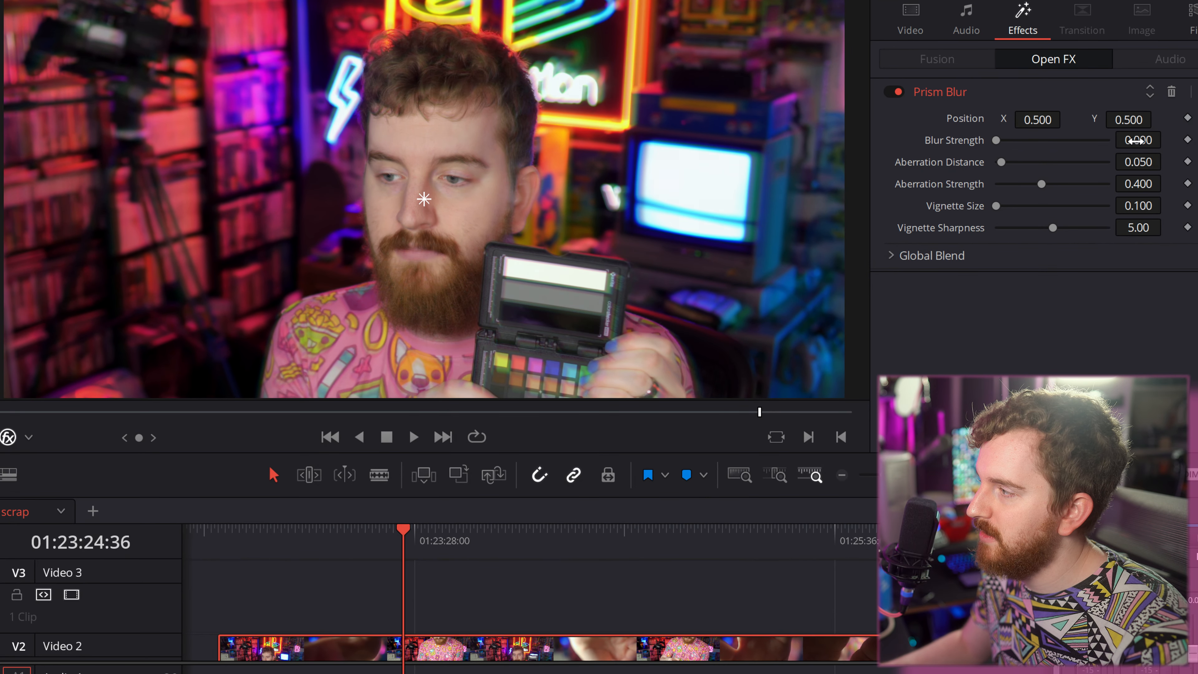
drag(1166, 182, 1133, 184)
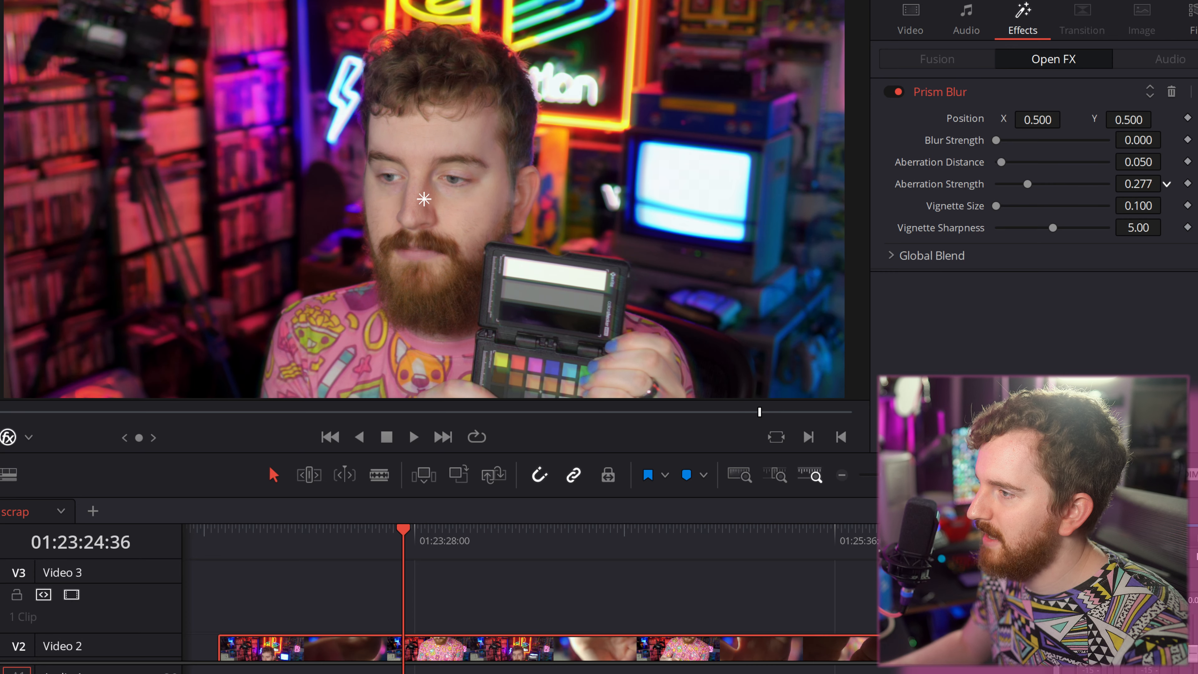
- Play the clip from 01:23:31:10 to review the Prism Blur look, and delete the effect
mouse_move(407, 538)
mouse_down()
mouse_move(563, 554)
mouse_move(523, 539)
mouse_move(425, 540)
mouse_up()
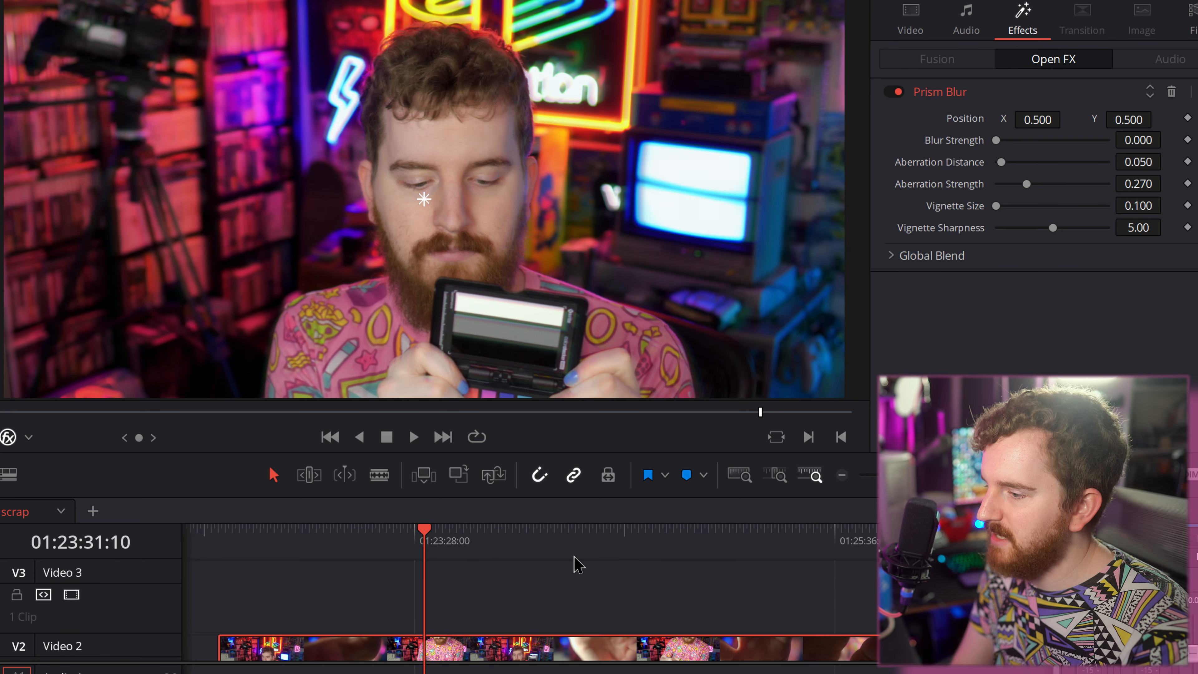
key(space)
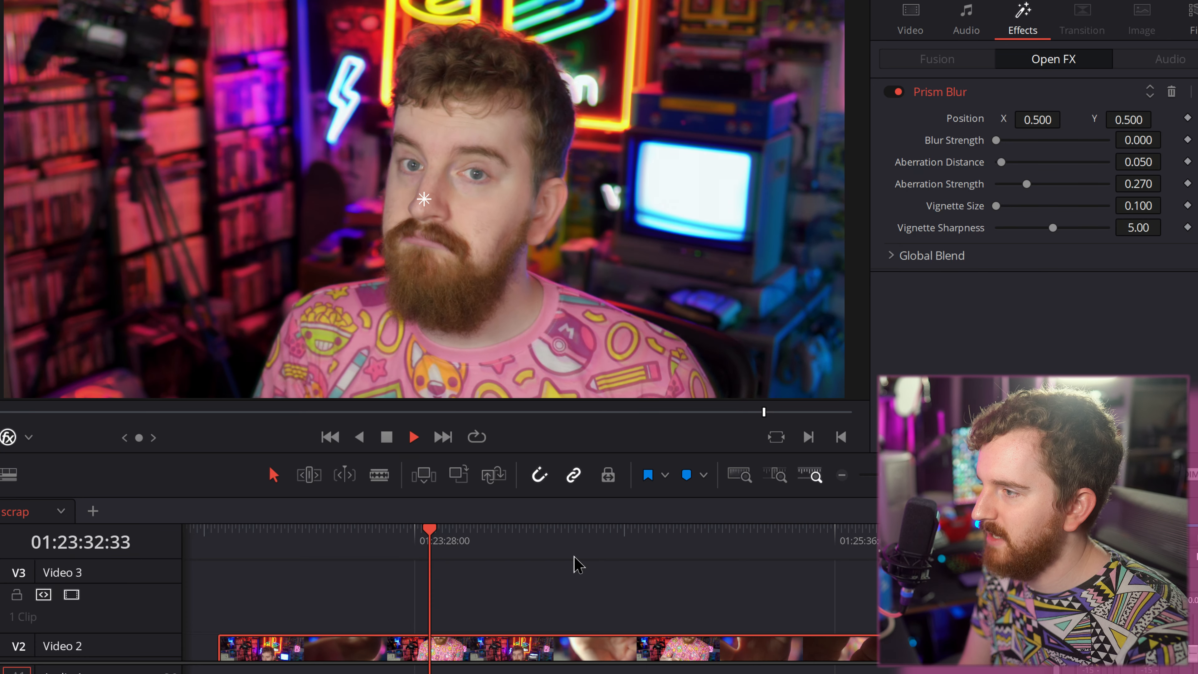
key(space)
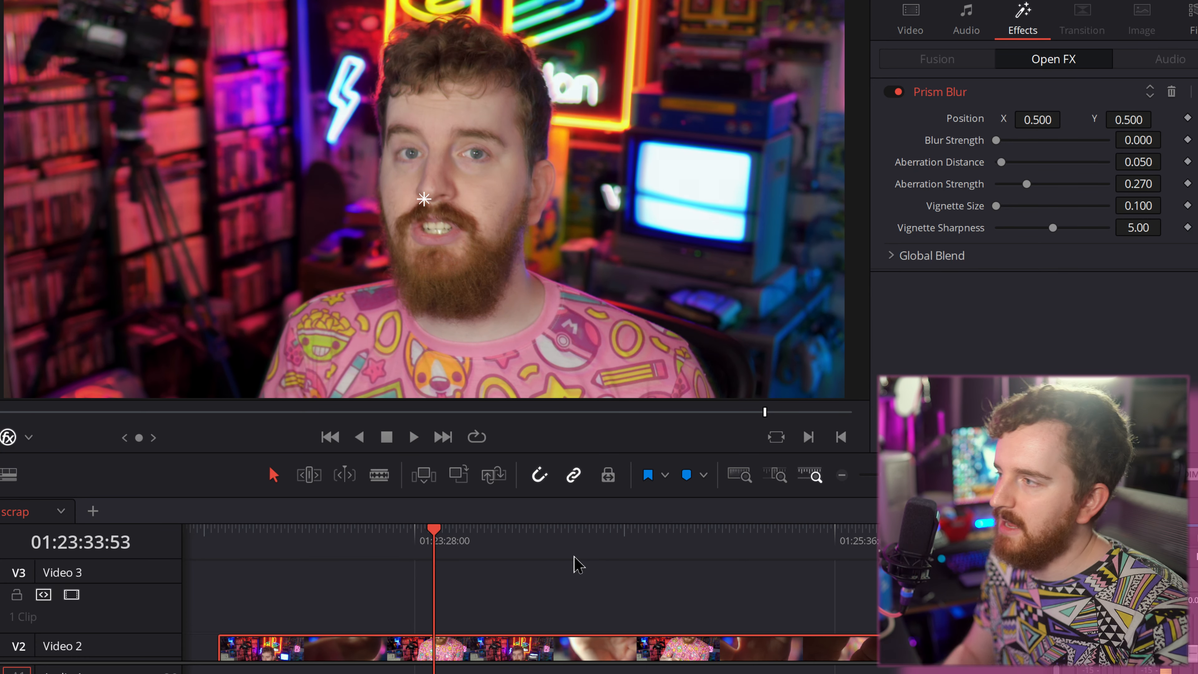
click(1188, 89)
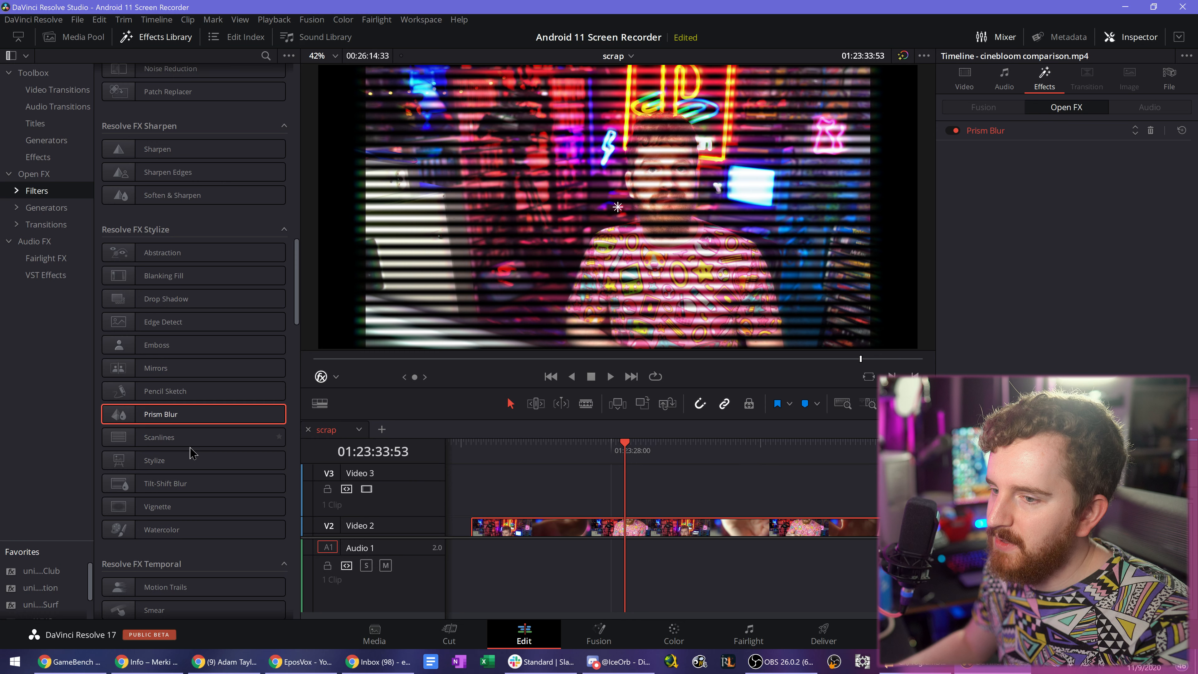
click(1150, 132)
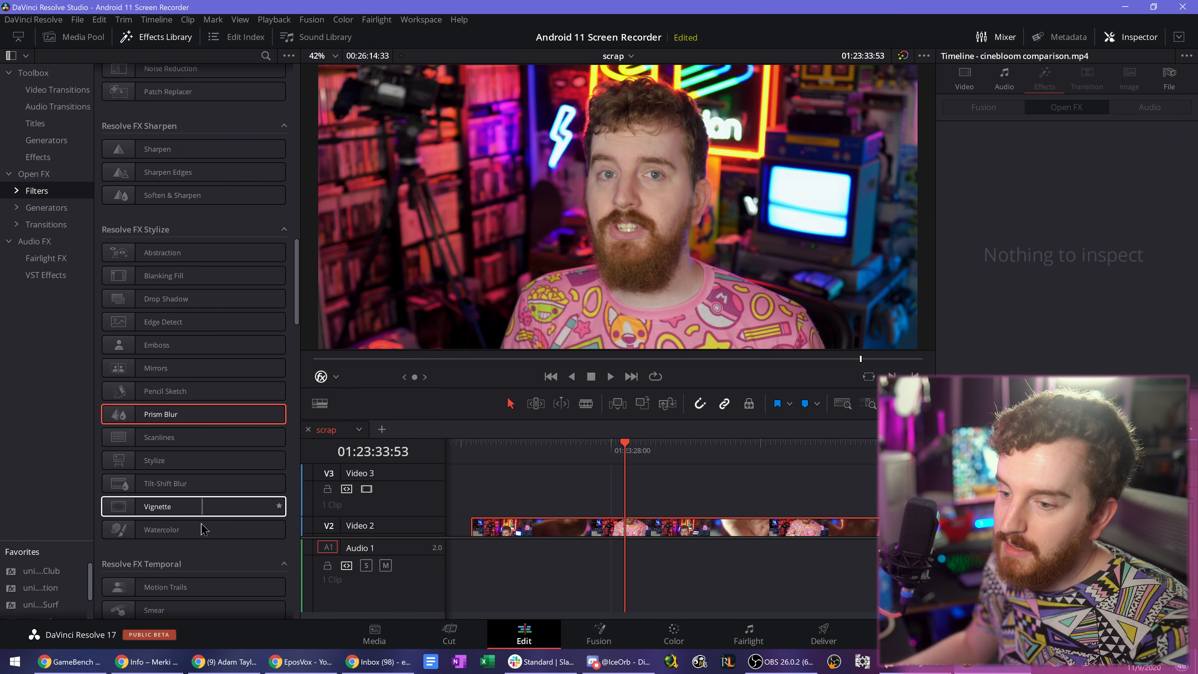
- Apply the Vignette effect to the cinebloom comparison clip to show its settings, and delete it
drag(205, 506, 660, 516)
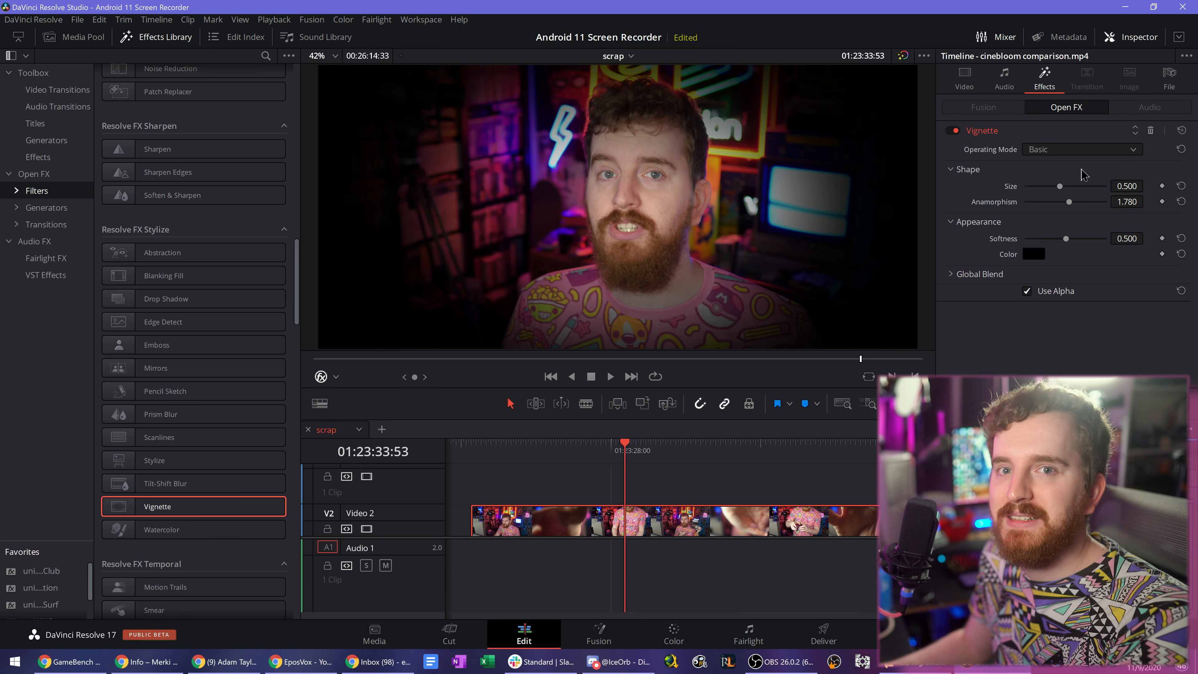
click(1150, 131)
- Apply the Dent effect from Resolve FX Warp to the cinebloom comparison clip
scroll(200, 481, down, 5)
scroll(210, 293, down, 5)
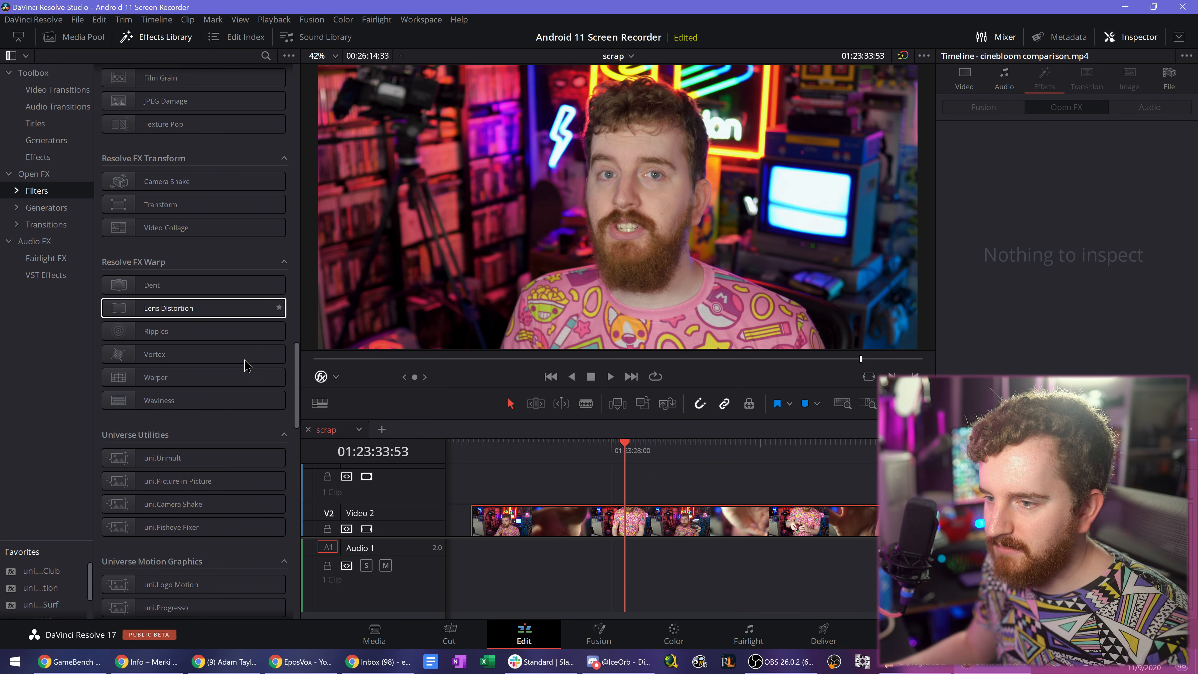
drag(227, 285, 632, 527)
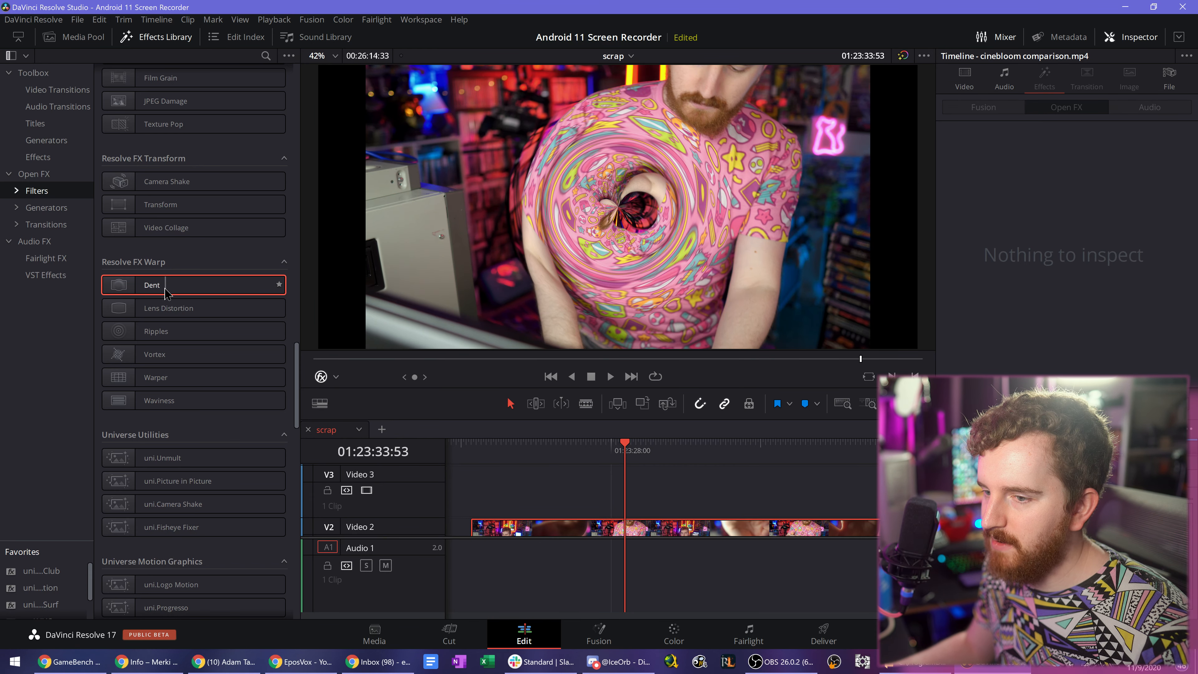
- Select the cinebloom comparison clip on Video 2 and reset its Transform settings
scroll(228, 422, down, 4)
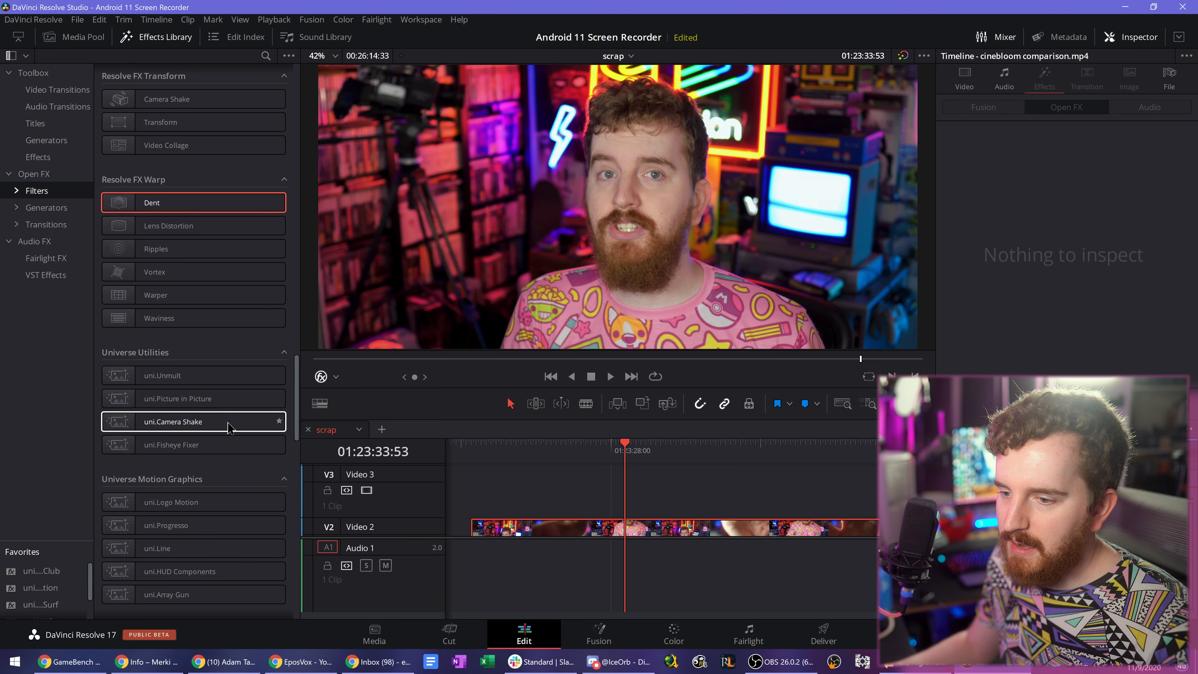
scroll(227, 427, down, 7)
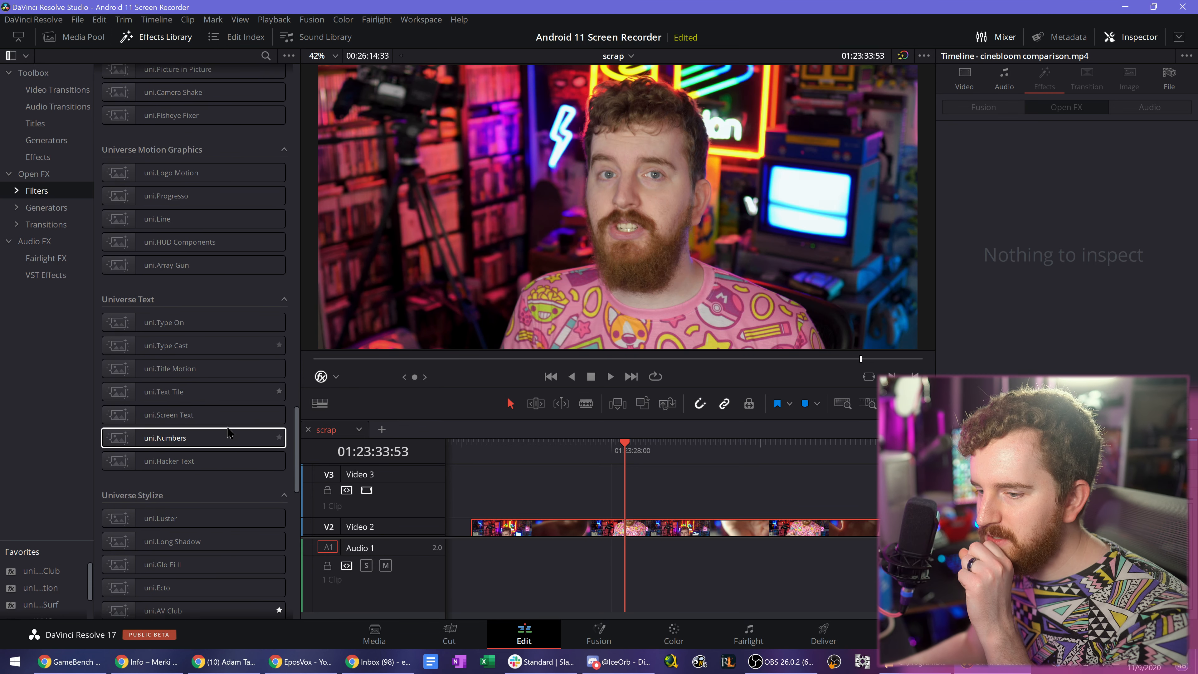
scroll(227, 432, up, 13)
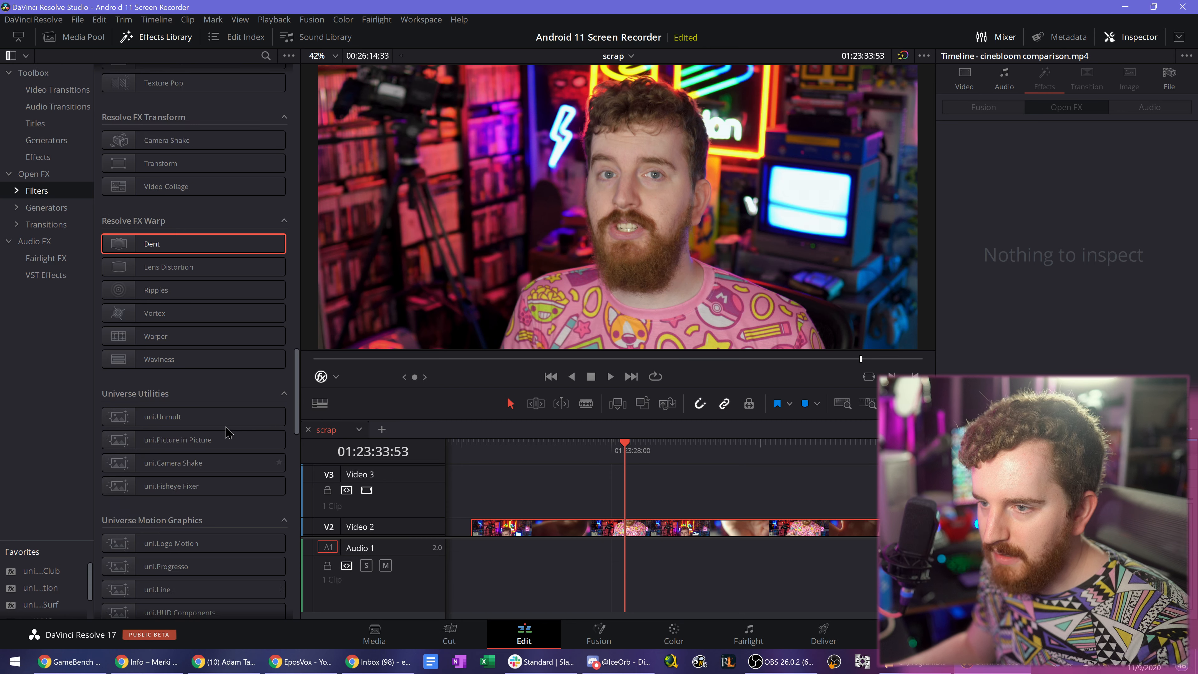
scroll(227, 432, up, 12)
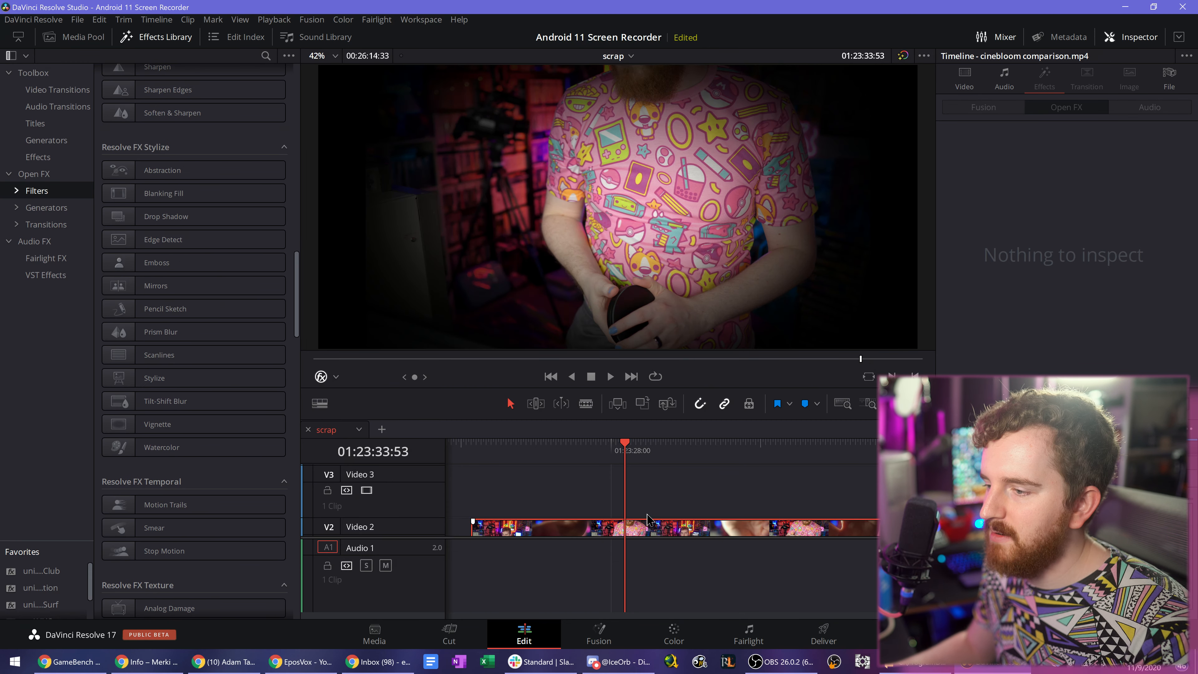
click(677, 537)
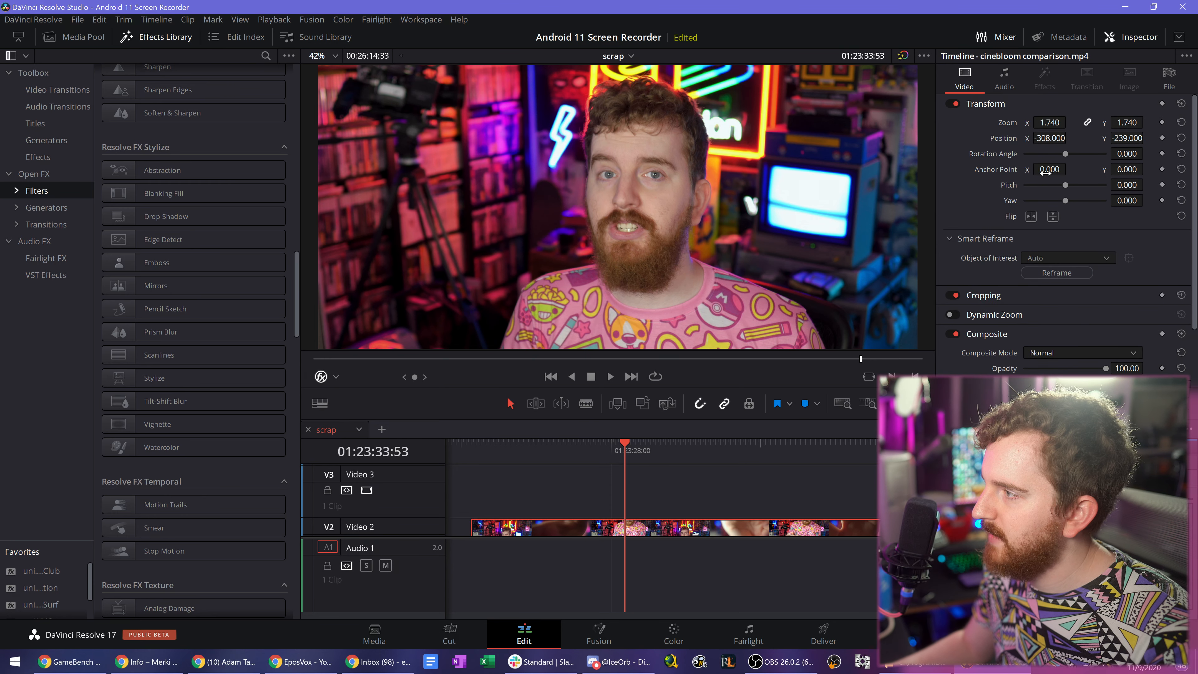
click(1187, 104)
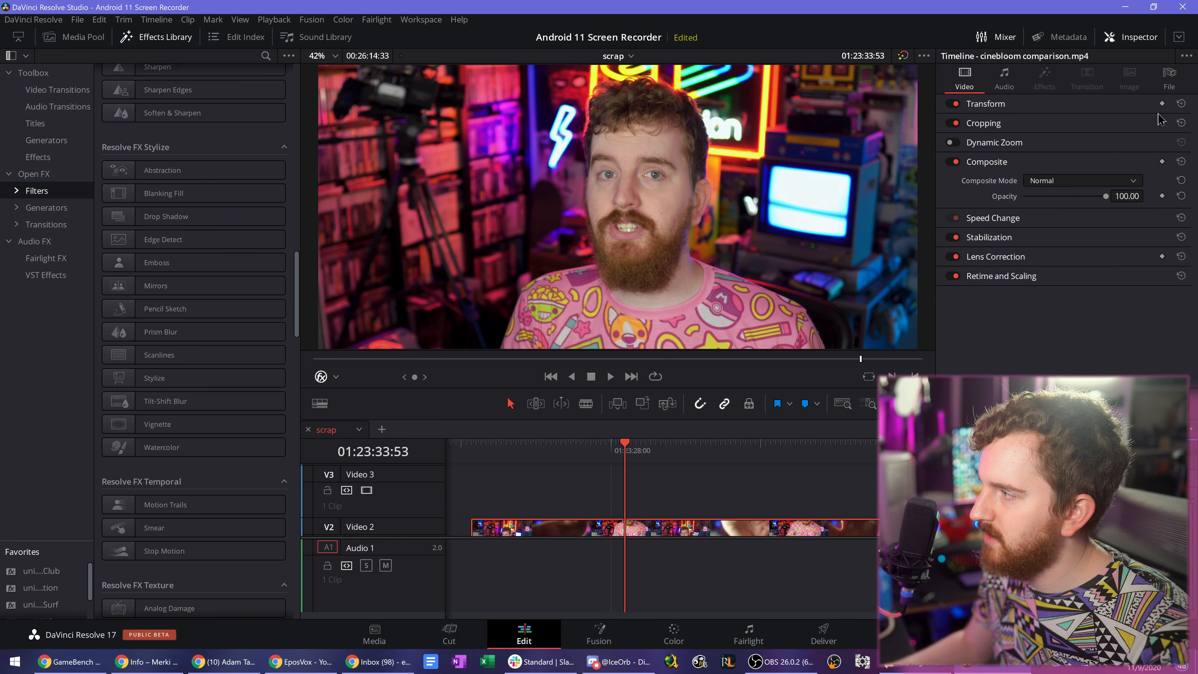
click(1187, 104)
click(1181, 104)
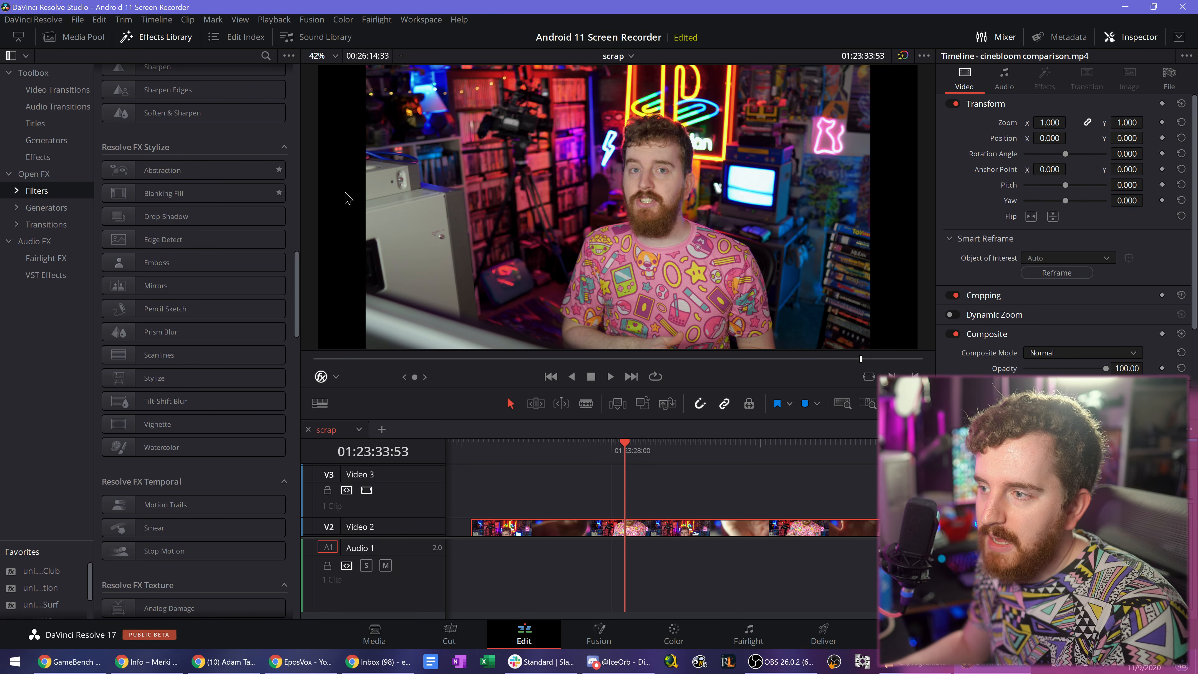
- Duplicate the clip onto Video 3, set the Video 2 copy's Zoom to 2.030, and undo both changes
scroll(701, 494, down, 1)
drag(630, 525, 629, 479)
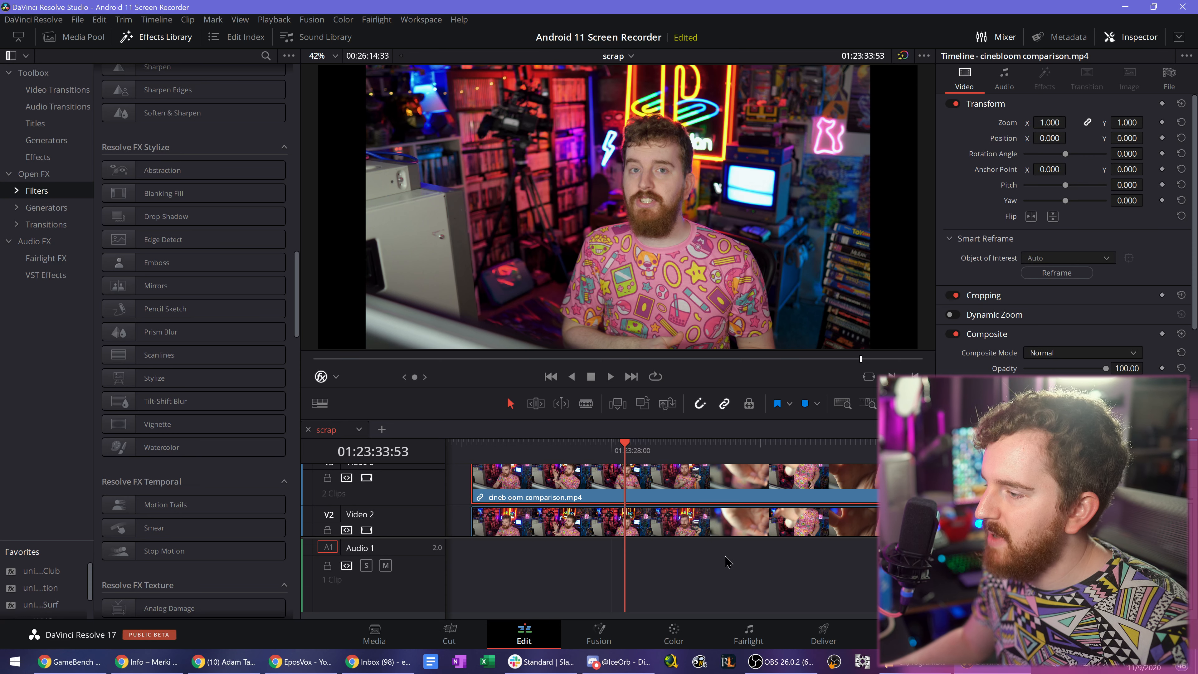
drag(1050, 123, 1081, 122)
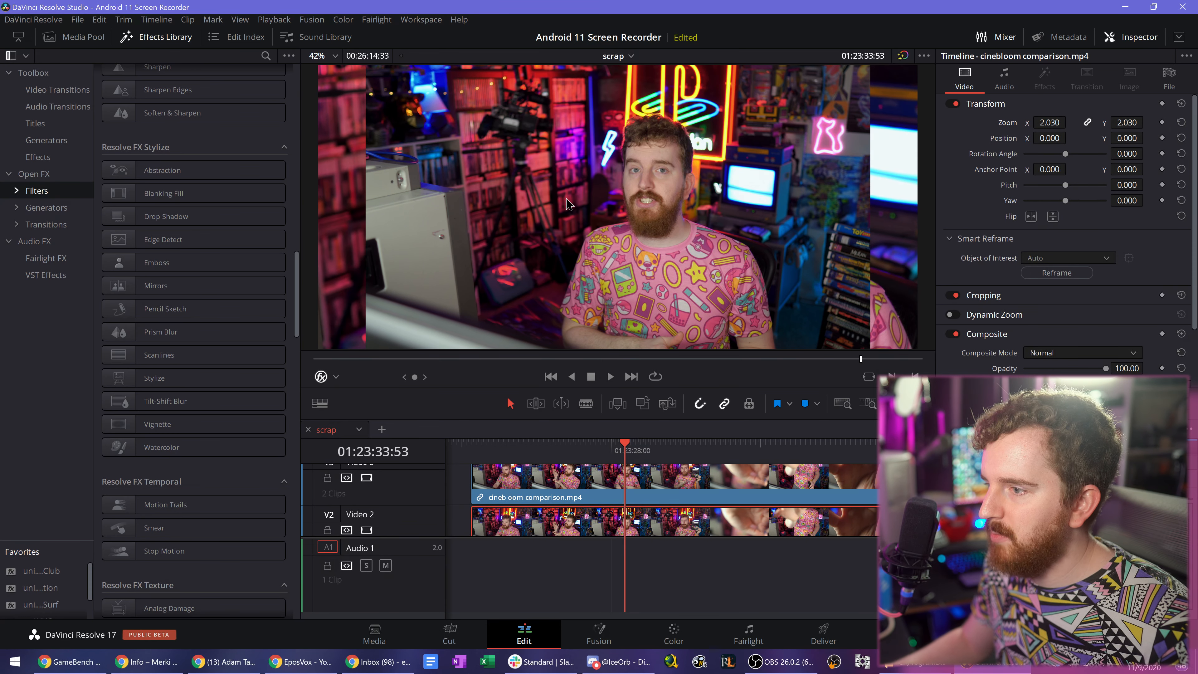
key(ctrl+z)
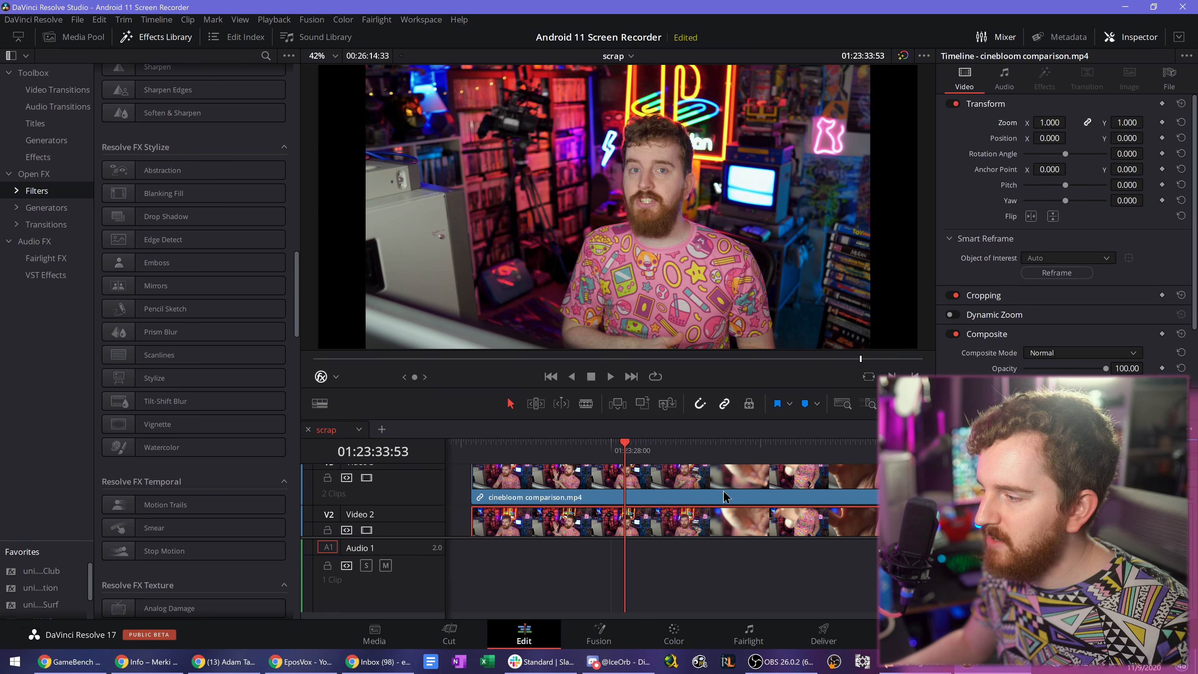
key(ctrl+z)
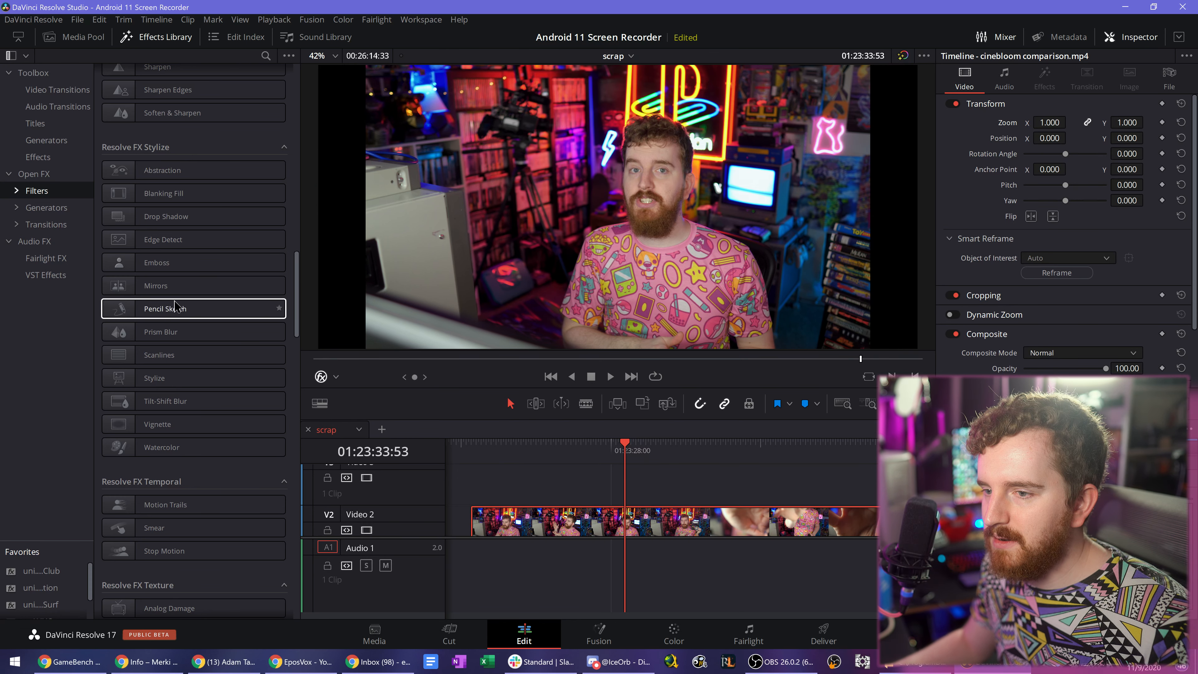
- Apply Blanking Fill to the cinebloom comparison clip and narrow the picture area from its sides in the viewer
drag(184, 193, 663, 525)
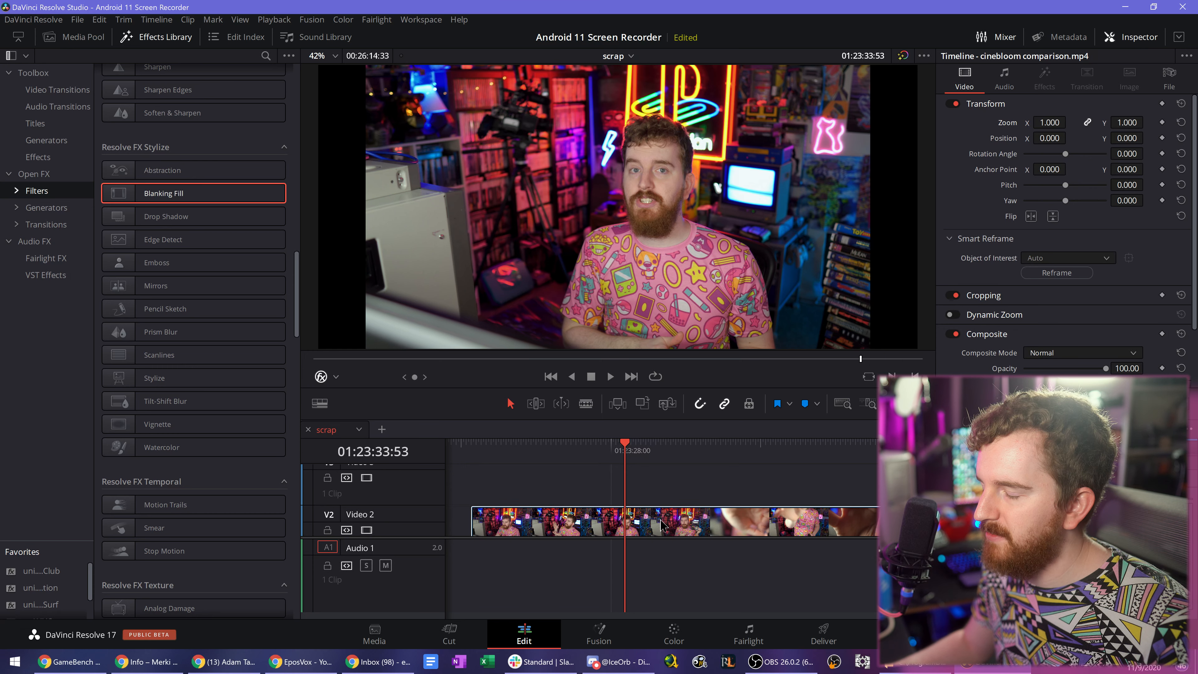
mouse_move(845, 207)
mouse_down()
mouse_move(945, 201)
mouse_move(851, 199)
mouse_move(865, 202)
mouse_up()
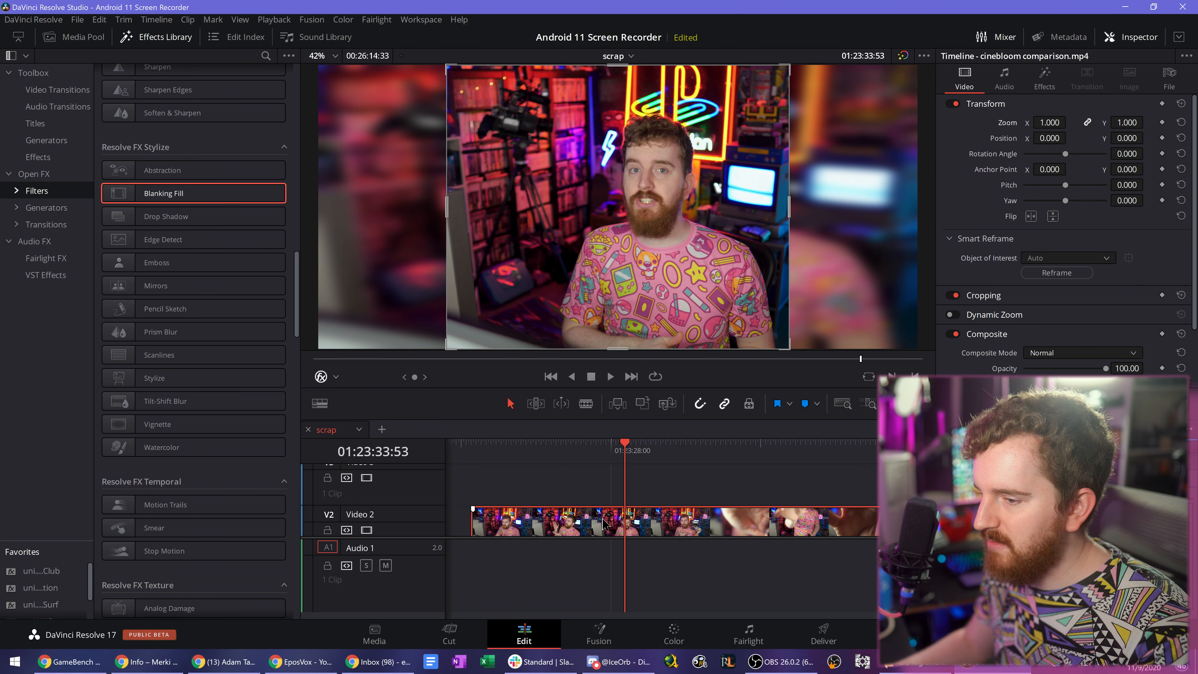
- Examine the Zoom Mode, Fill Appearance and Drop Shadow settings of the Blanking Fill effect on the cinebloom comparison clip
scroll(663, 499, down, 4)
scroll(663, 499, up, 4)
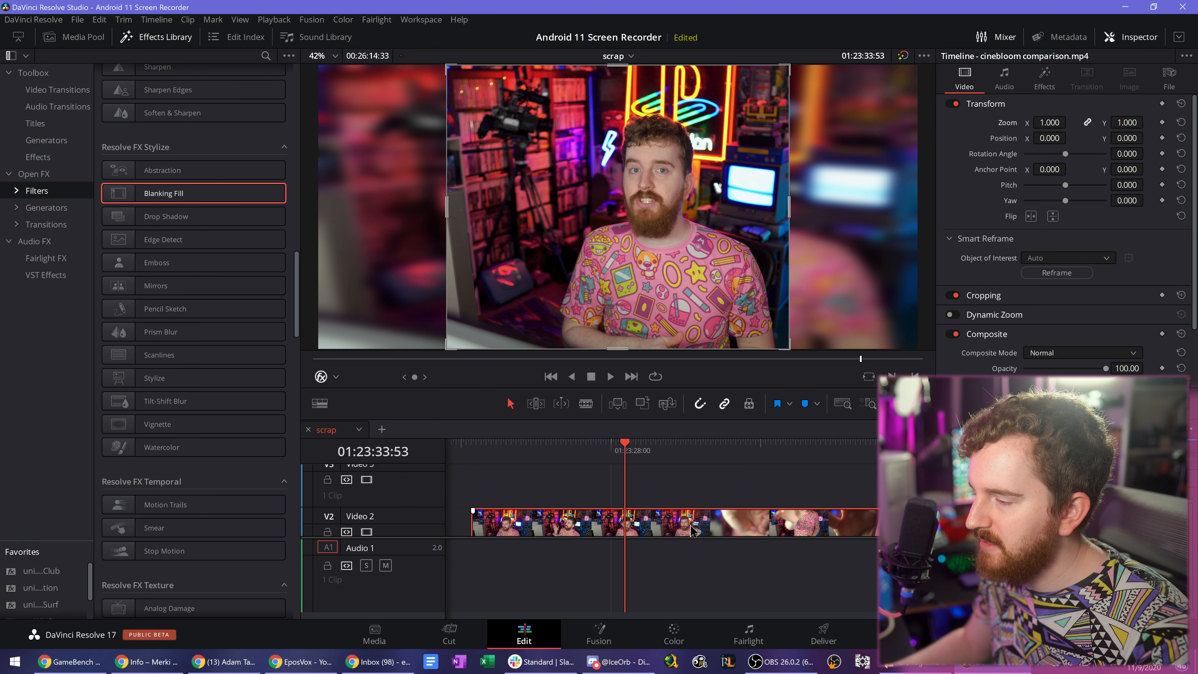
click(1048, 75)
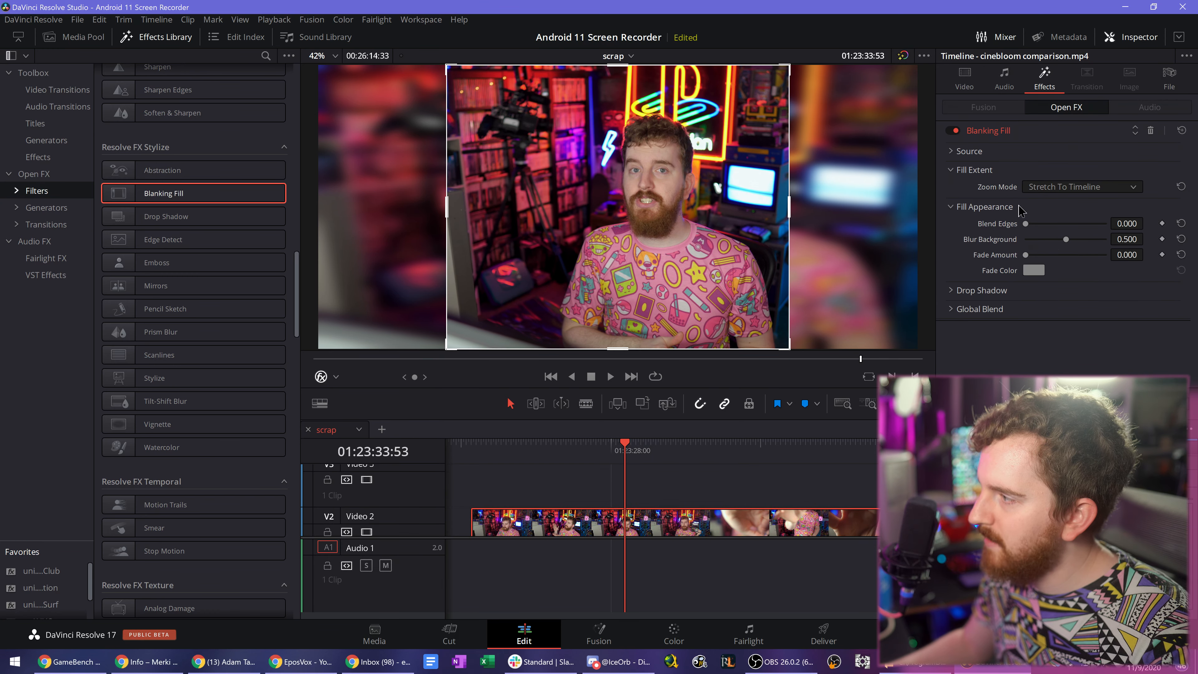
click(1045, 189)
click(1075, 194)
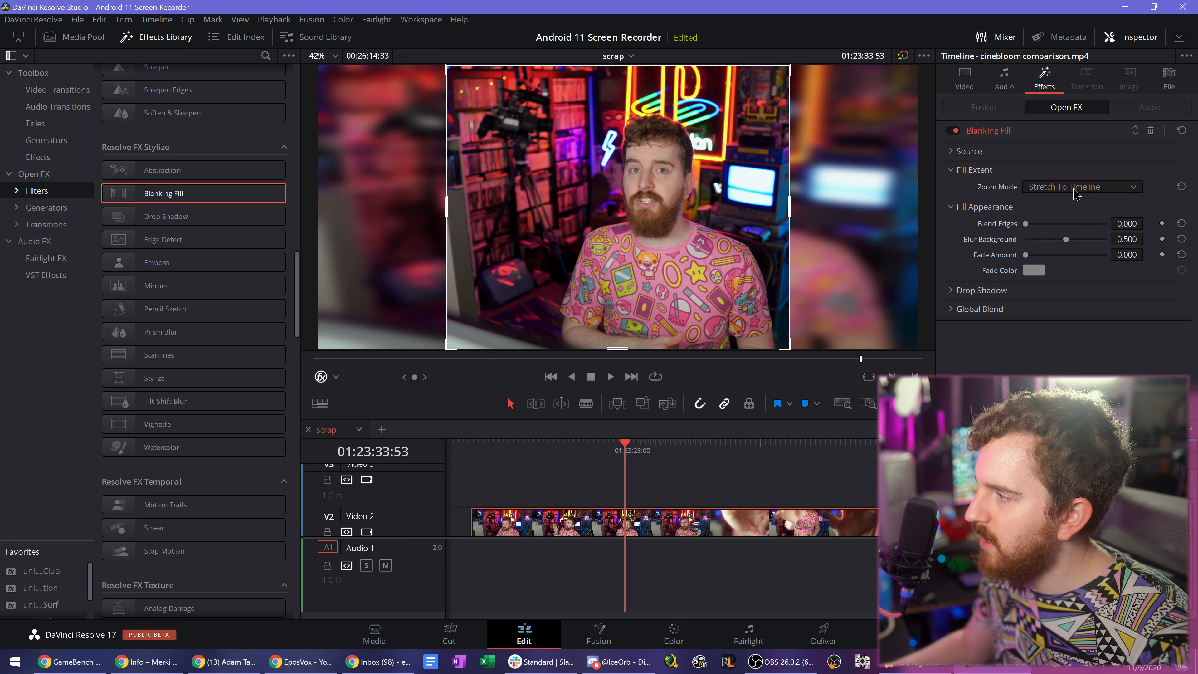
click(962, 290)
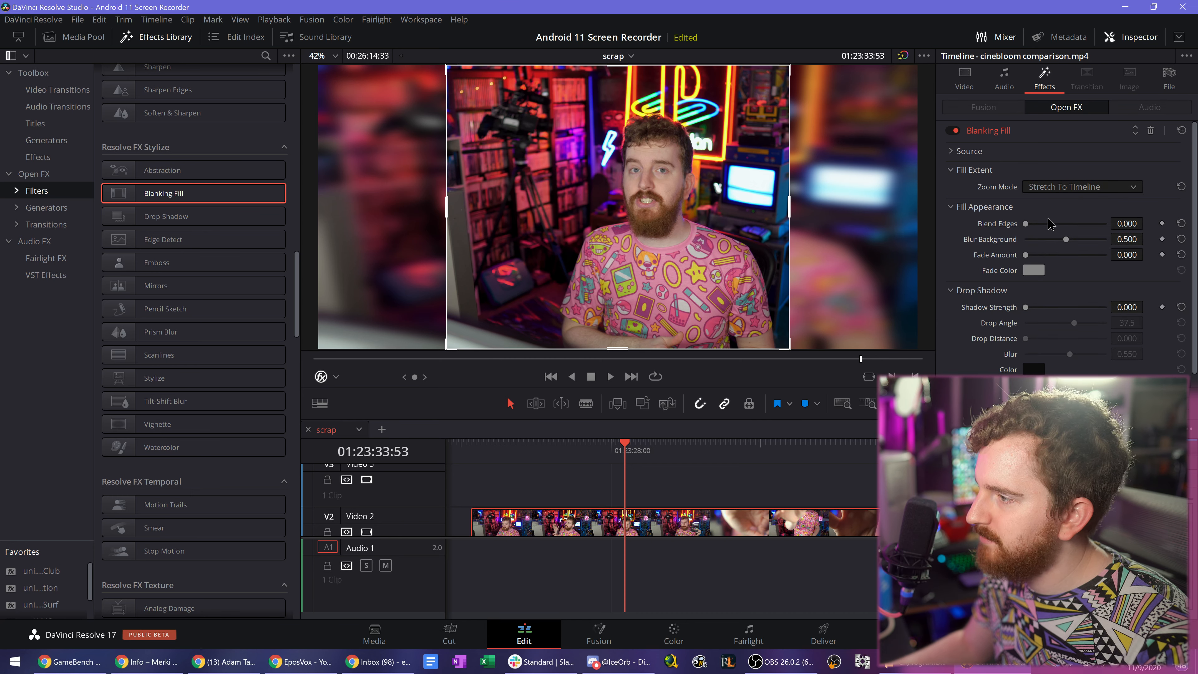
scroll(1021, 337, down, 1)
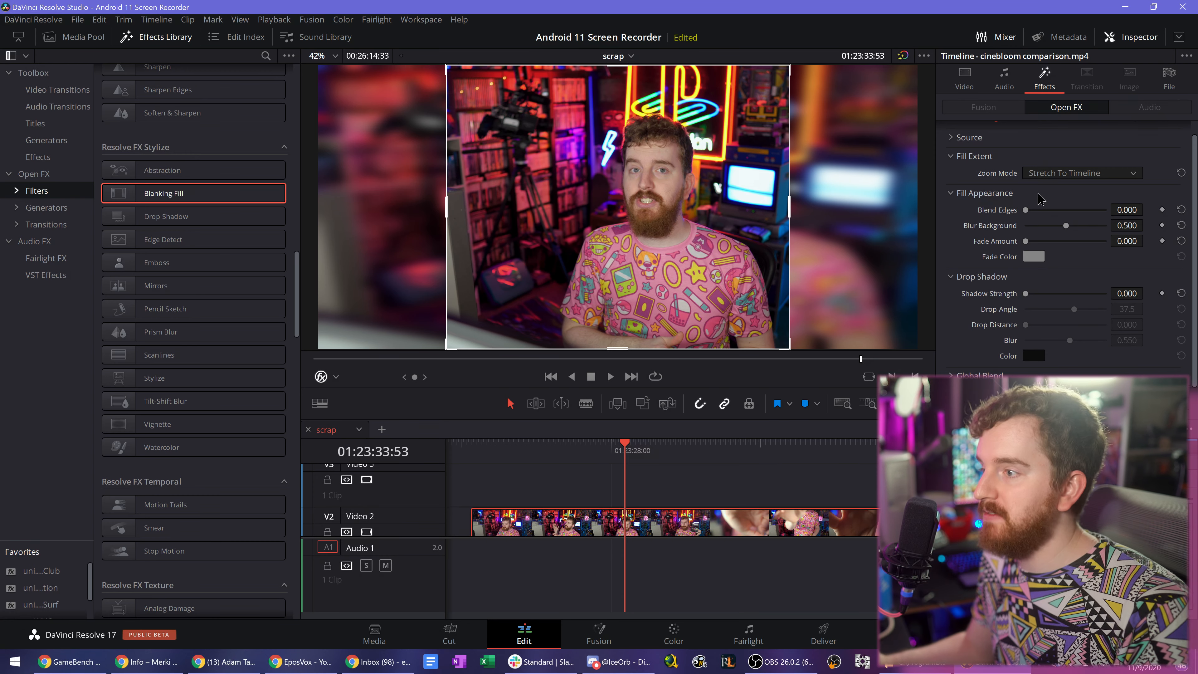
- Remove the Blanking Fill effect from the cinebloom comparison clip
click(227, 216)
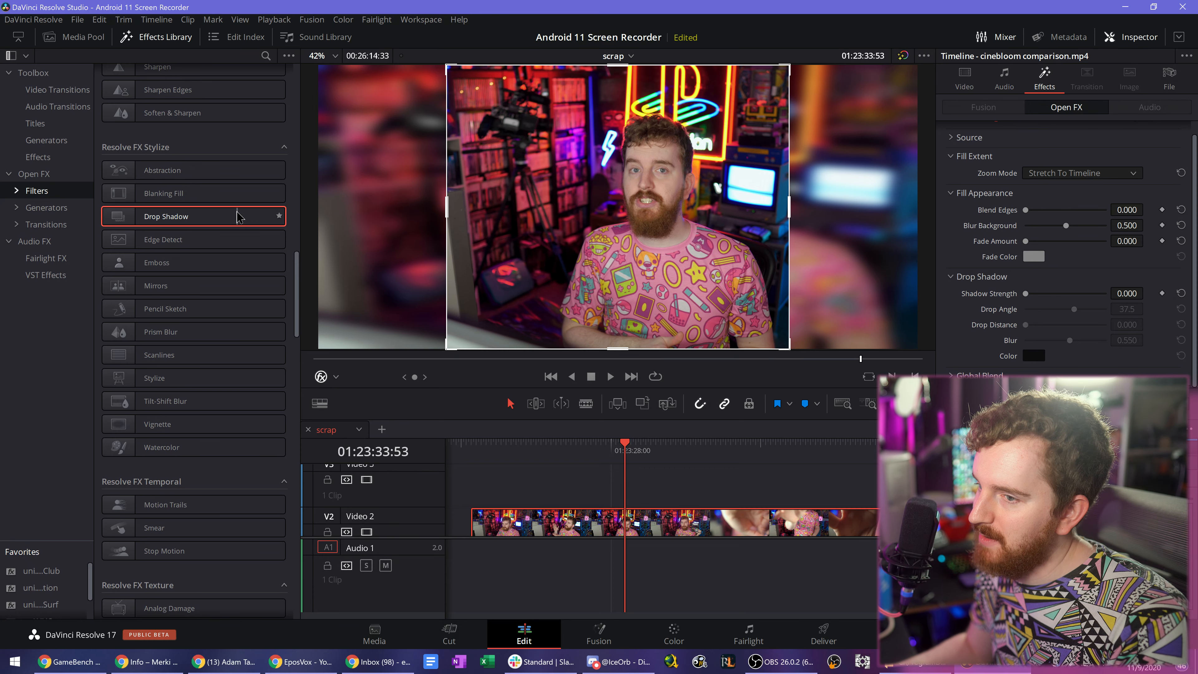
scroll(222, 293, up, 4)
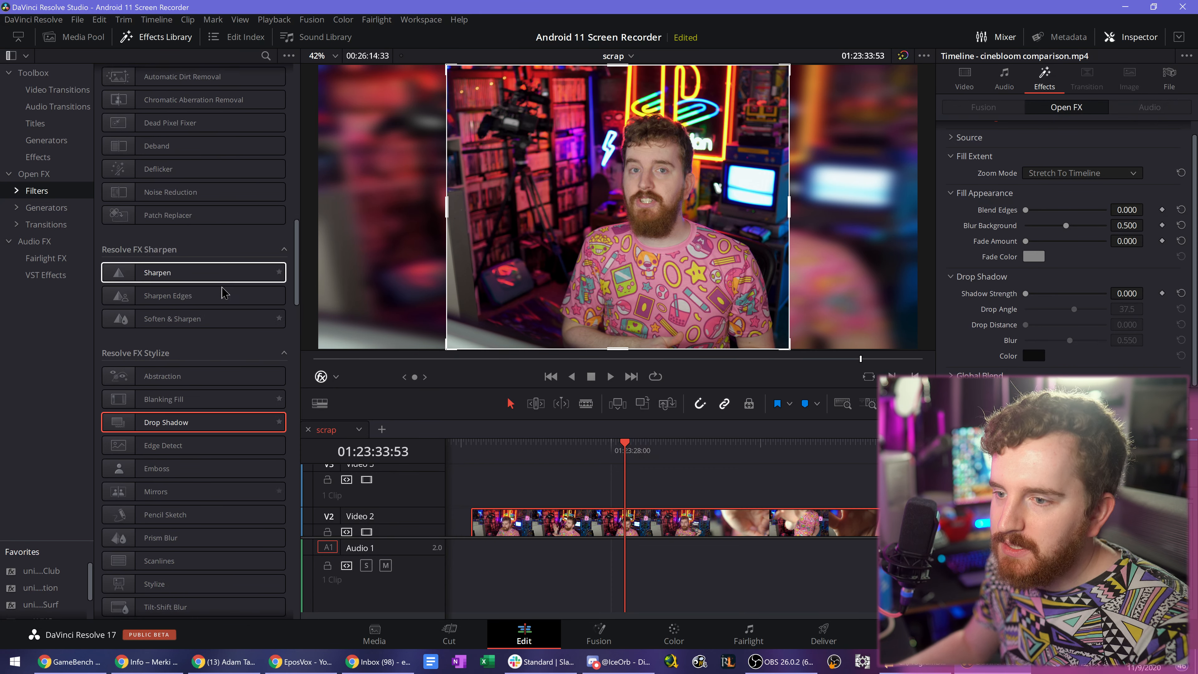
scroll(223, 292, up, 20)
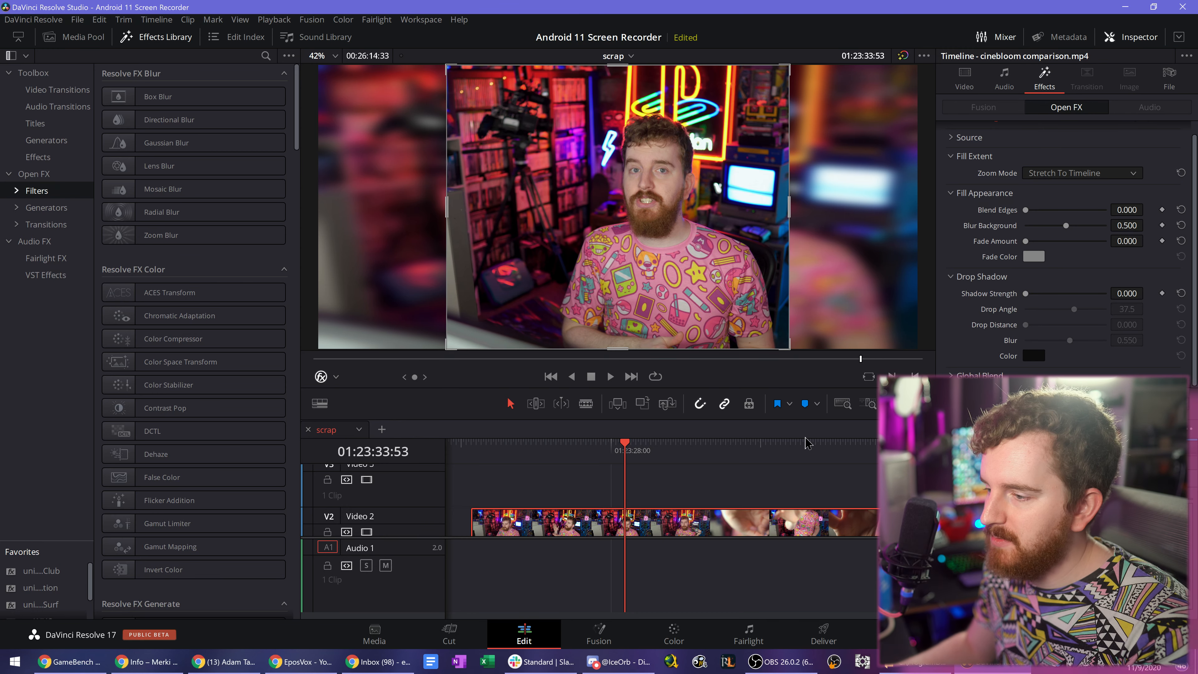
scroll(1108, 189, up, 1)
scroll(1132, 160, down, 1)
scroll(1140, 147, up, 1)
click(1151, 129)
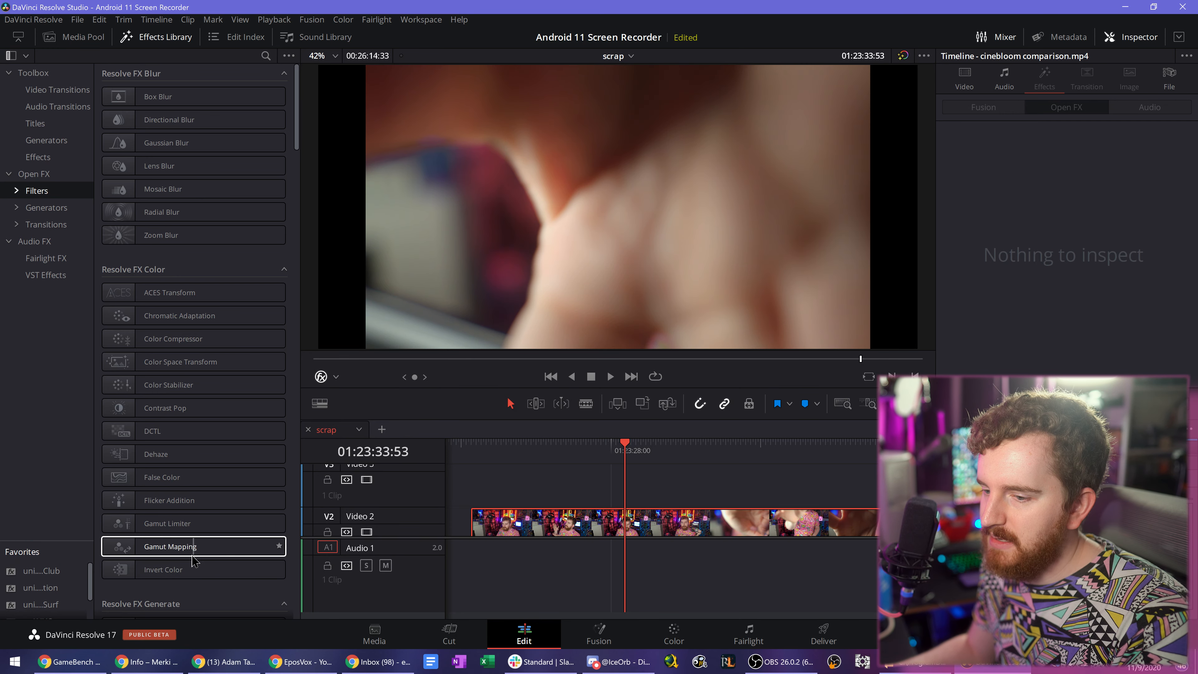
- Apply the Transform effect from Resolve FX Transform to the cinebloom comparison clip and review its options
scroll(175, 492, down, 20)
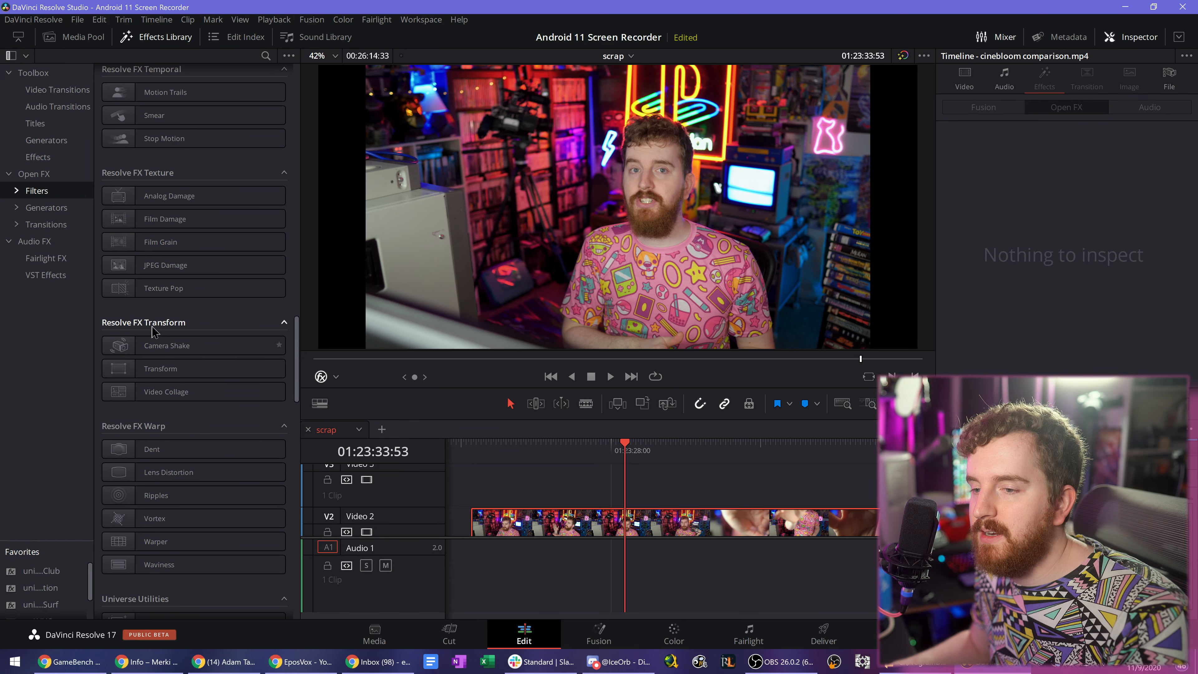
drag(156, 368, 620, 519)
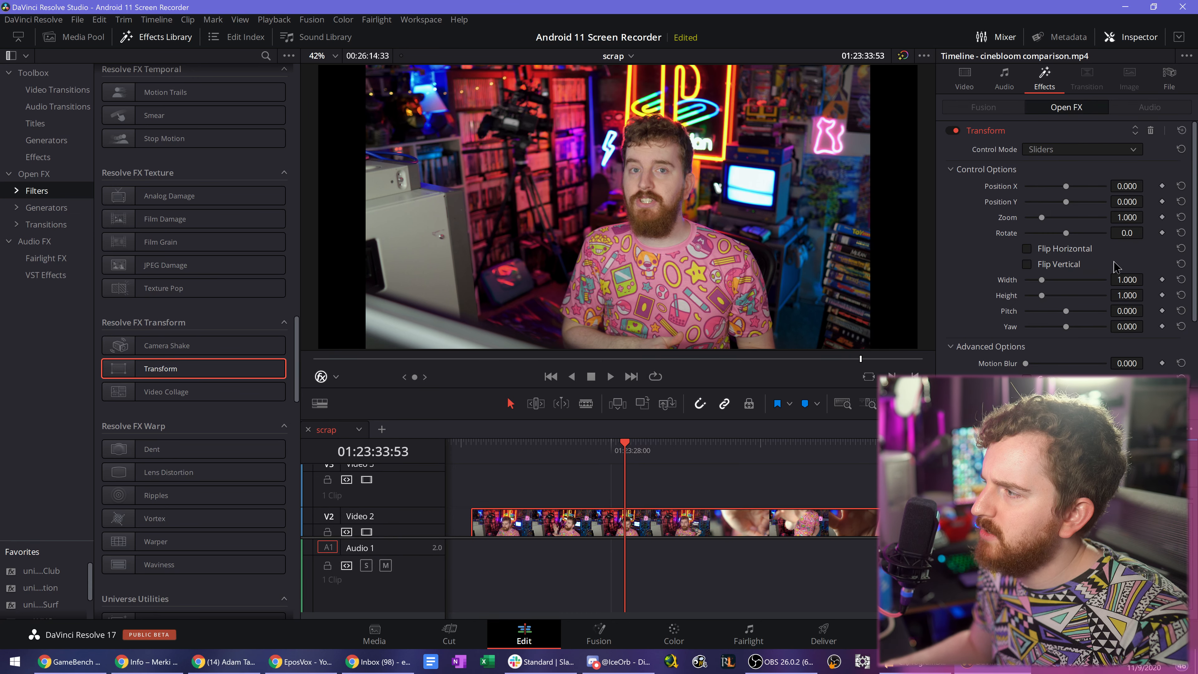
scroll(1006, 259, down, 2)
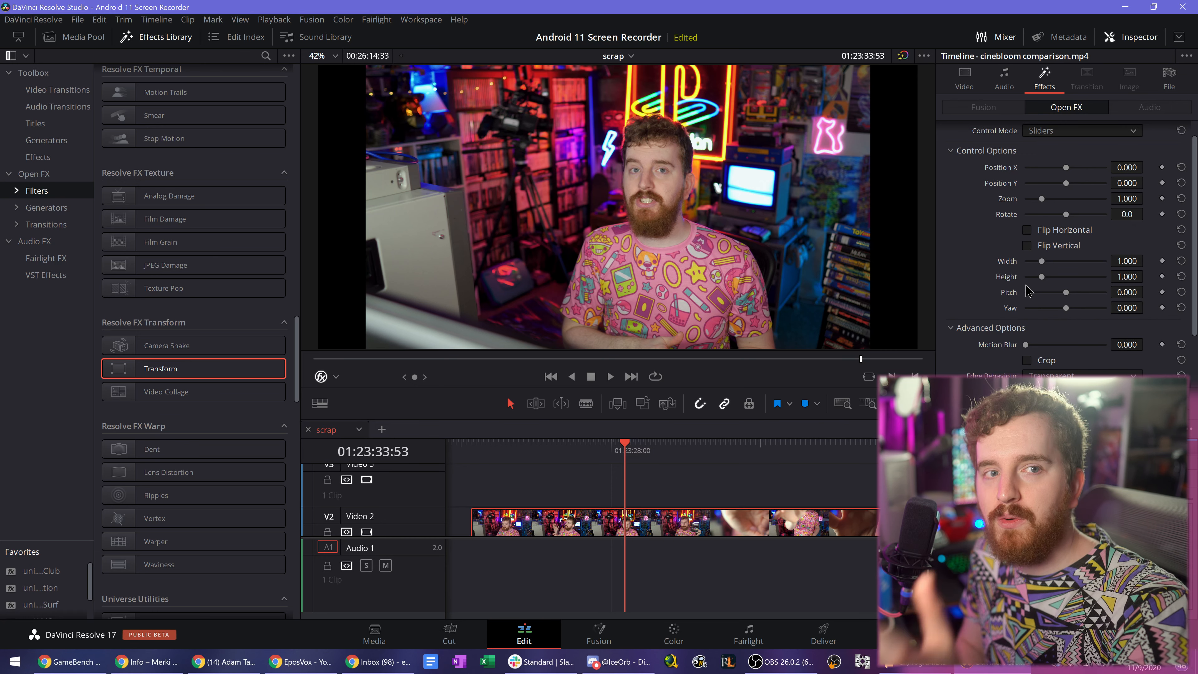
scroll(1096, 270, up, 1)
- Keyframe the effect's position and zoom at 01:23:16:46, then set Position X -0.112, Position Y -0.104 and Zoom 1.900 at 01:23:29:34
drag(568, 471, 598, 472)
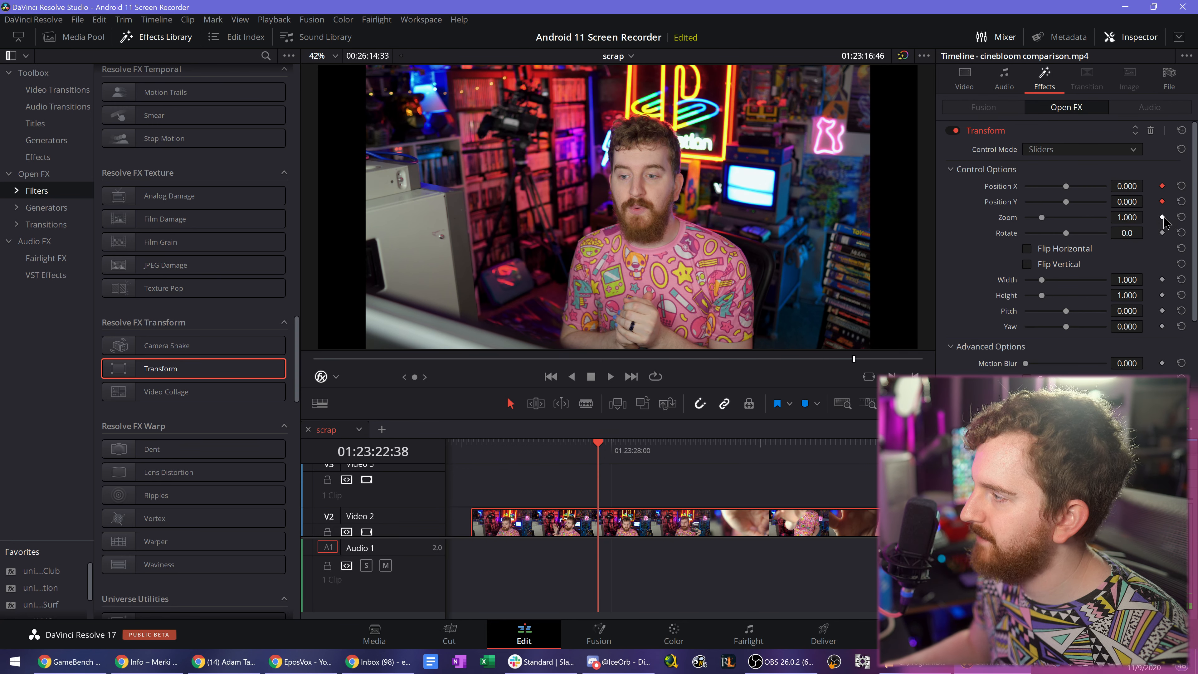
click(614, 444)
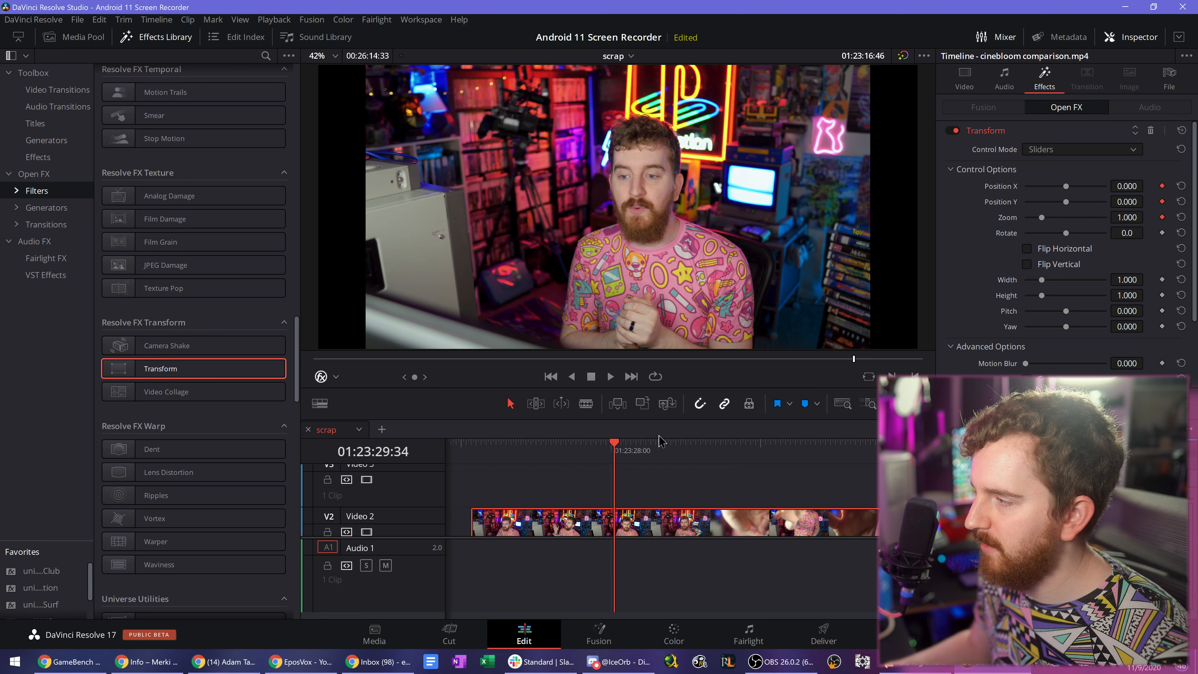
drag(1146, 217, 1126, 188)
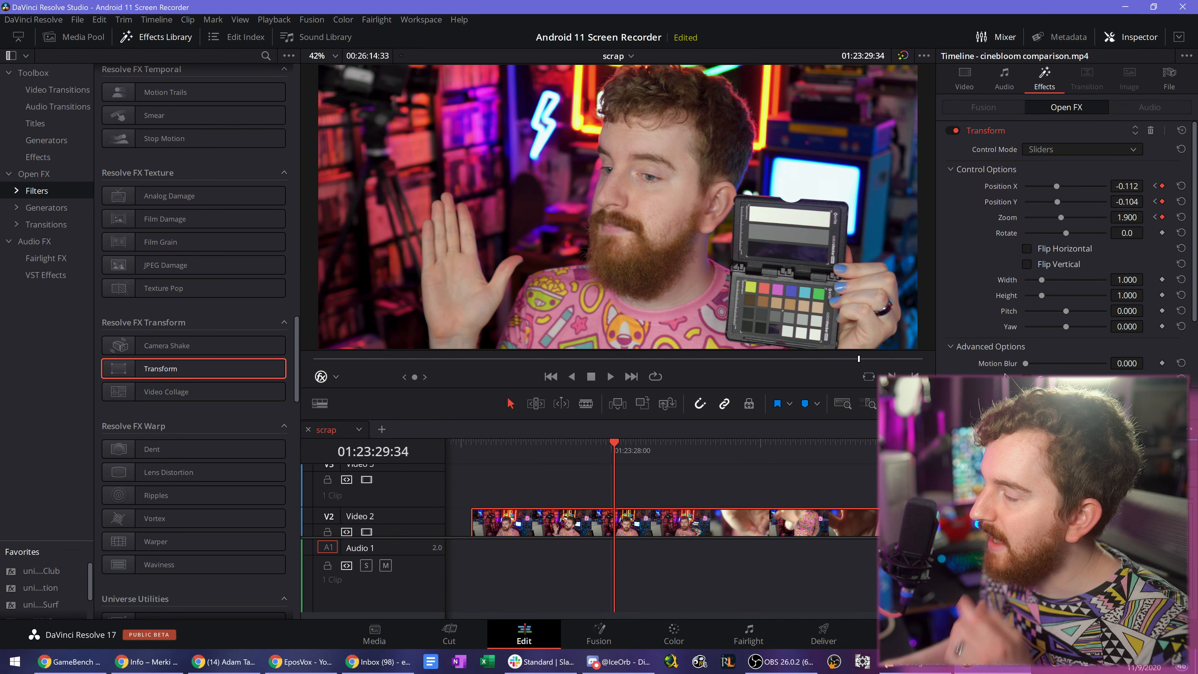
- Set the Transform effect's Motion Blur to 0.245 and play the animated zoom from its first keyframe
scroll(1065, 246, down, 3)
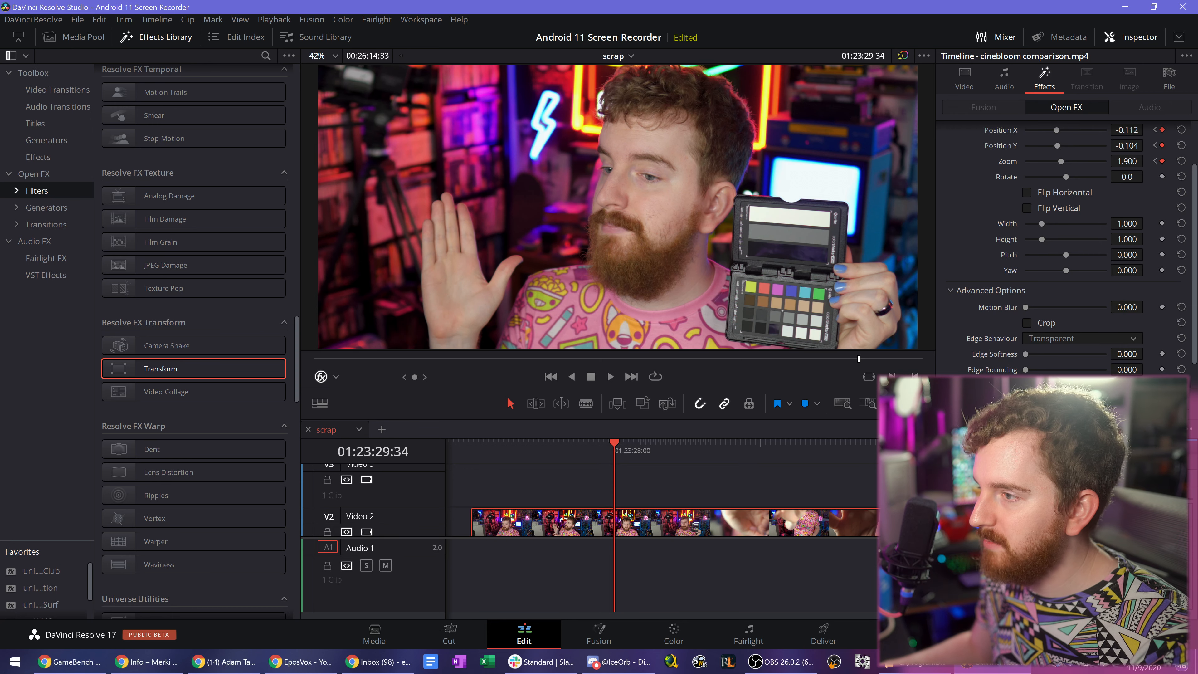
drag(1132, 307, 1147, 306)
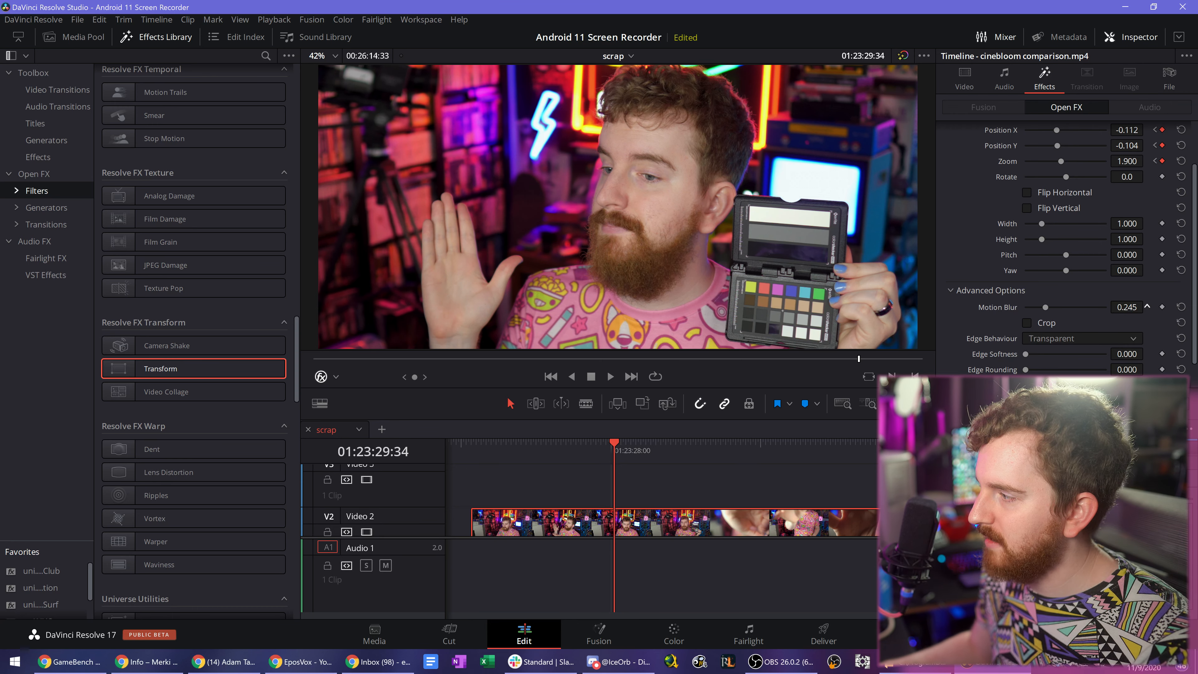
click(1155, 145)
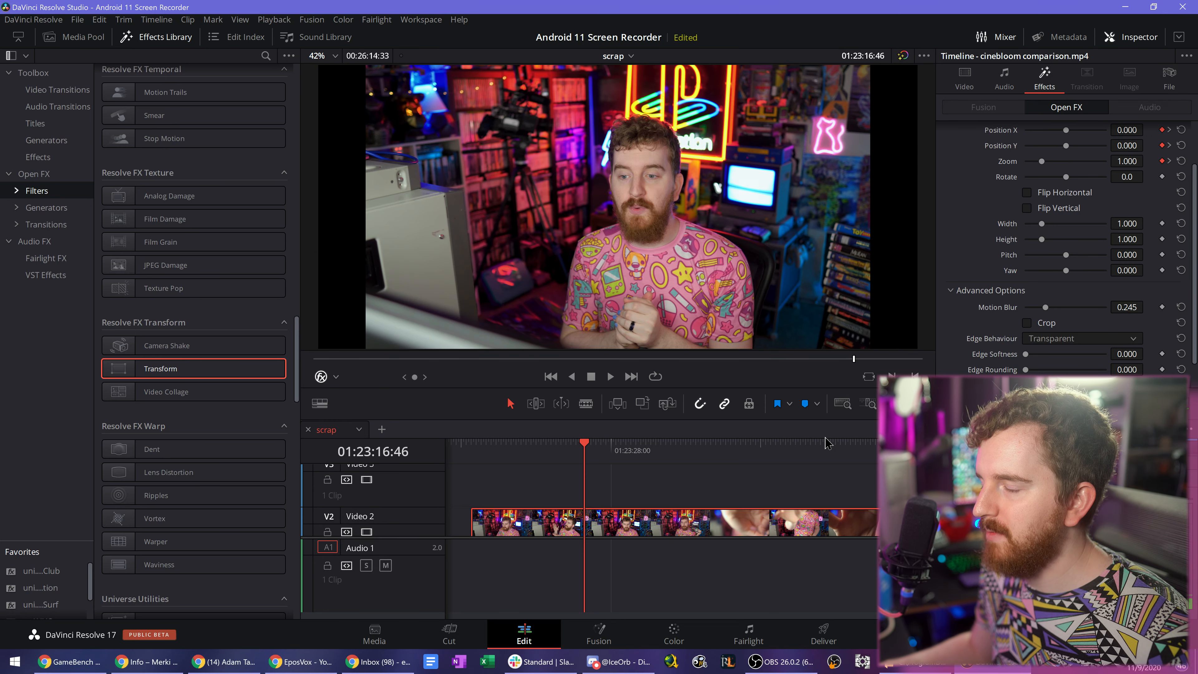
key(space)
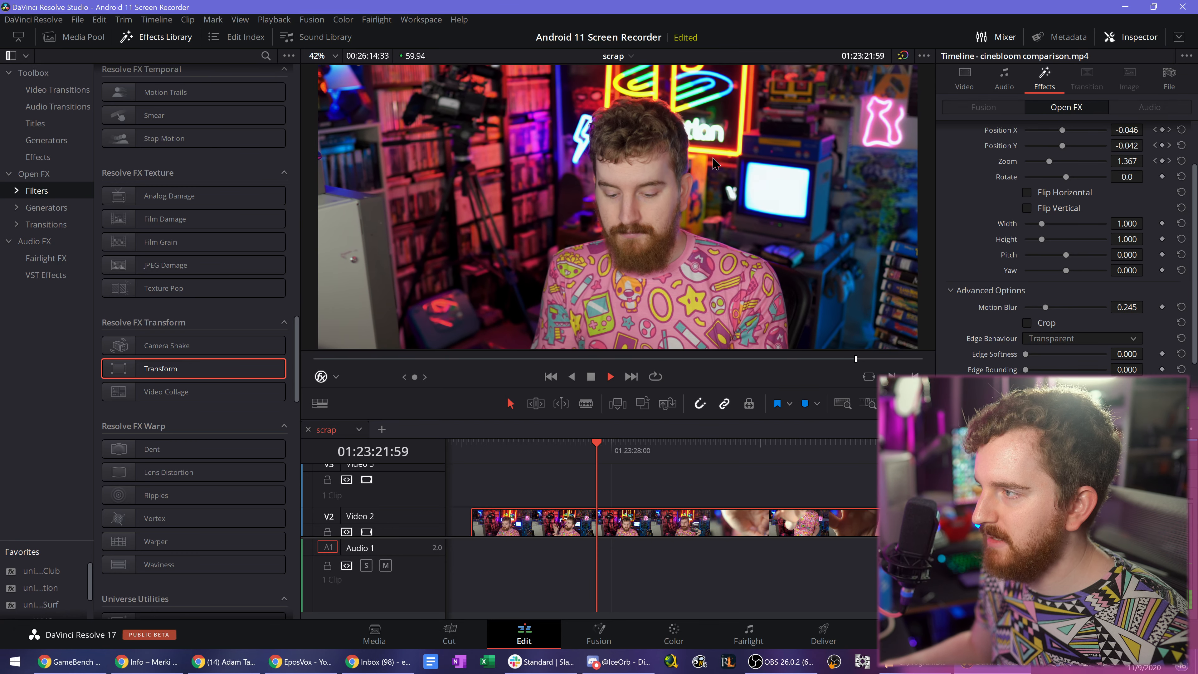
key(space)
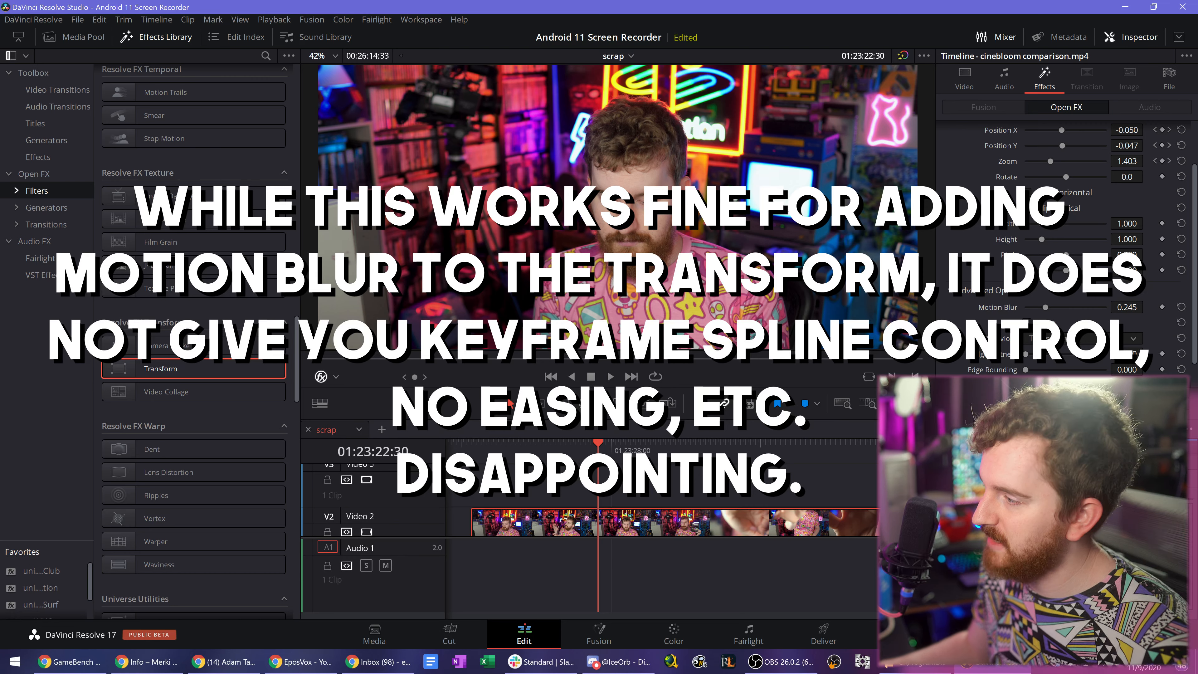
- Remove the Transform effect from the cinebloom comparison clip
scroll(999, 305, down, 2)
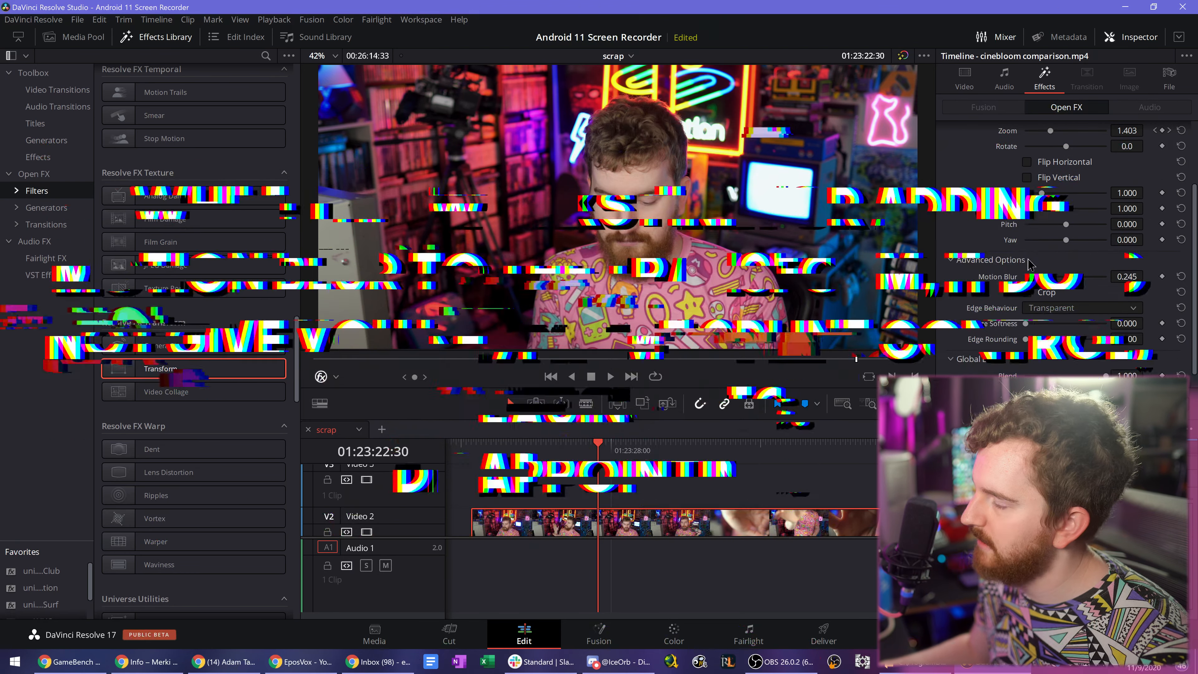
scroll(975, 290, up, 3)
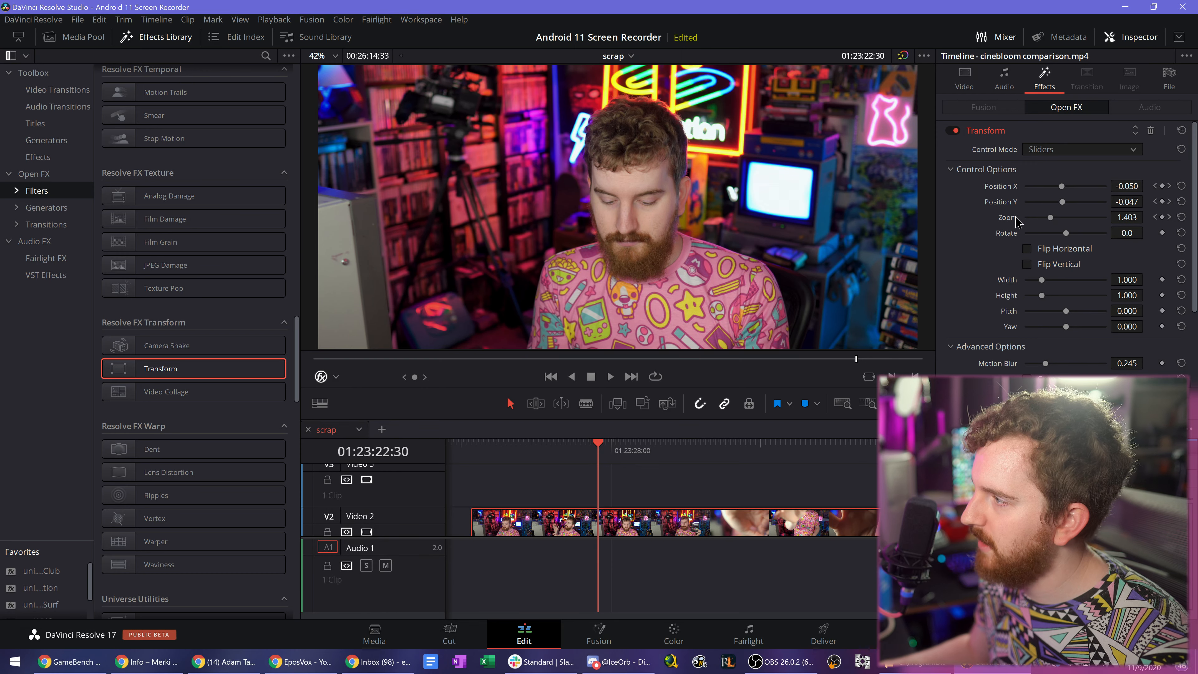
click(1150, 130)
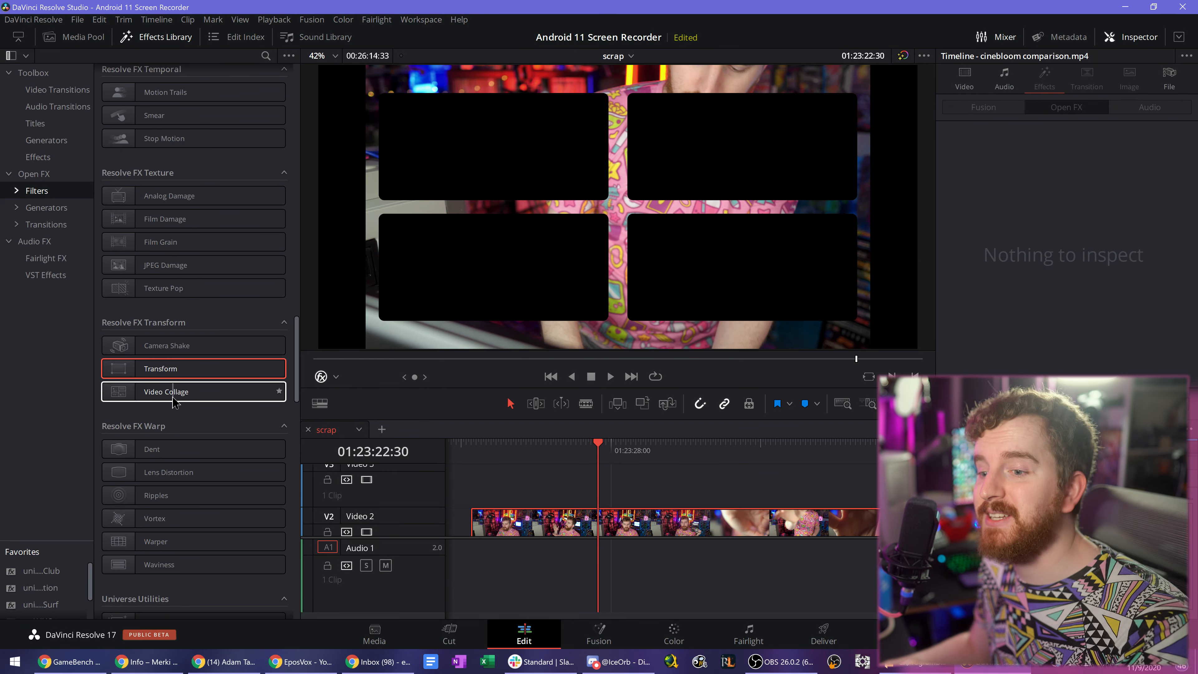
- Apply Video Collage to the cinebloom comparison clip, move the clip to Video 3, and undo both changes
drag(174, 401, 648, 488)
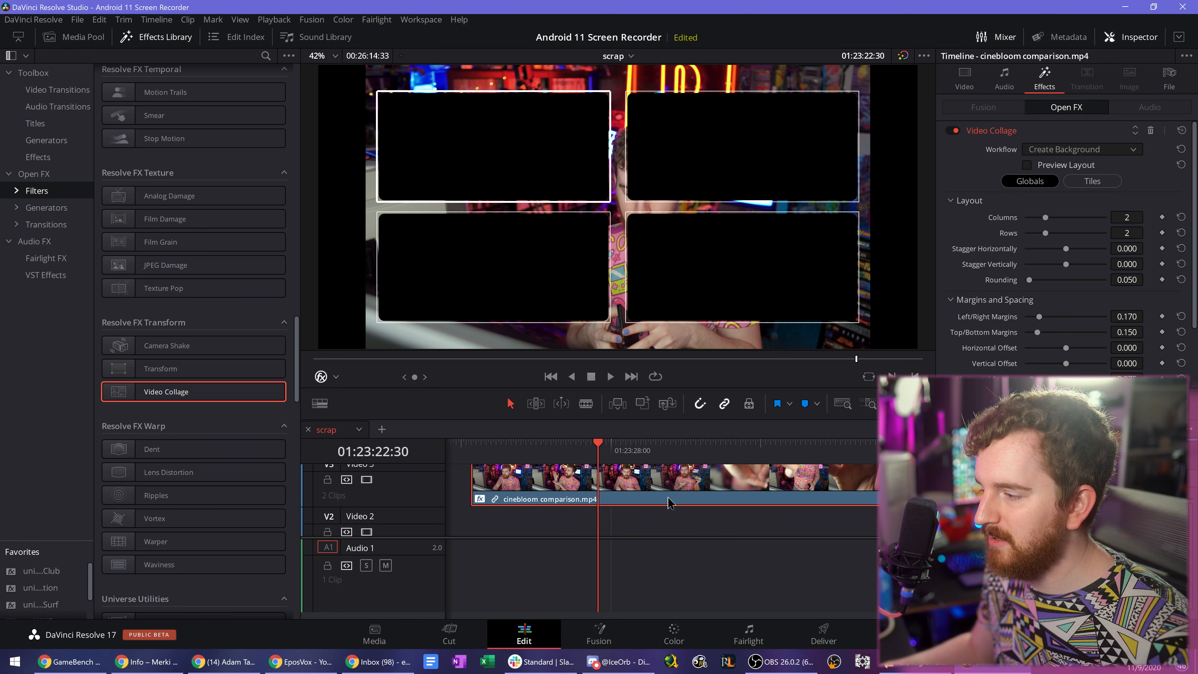
scroll(721, 504, up, 1)
scroll(722, 503, down, 2)
scroll(725, 509, down, 5)
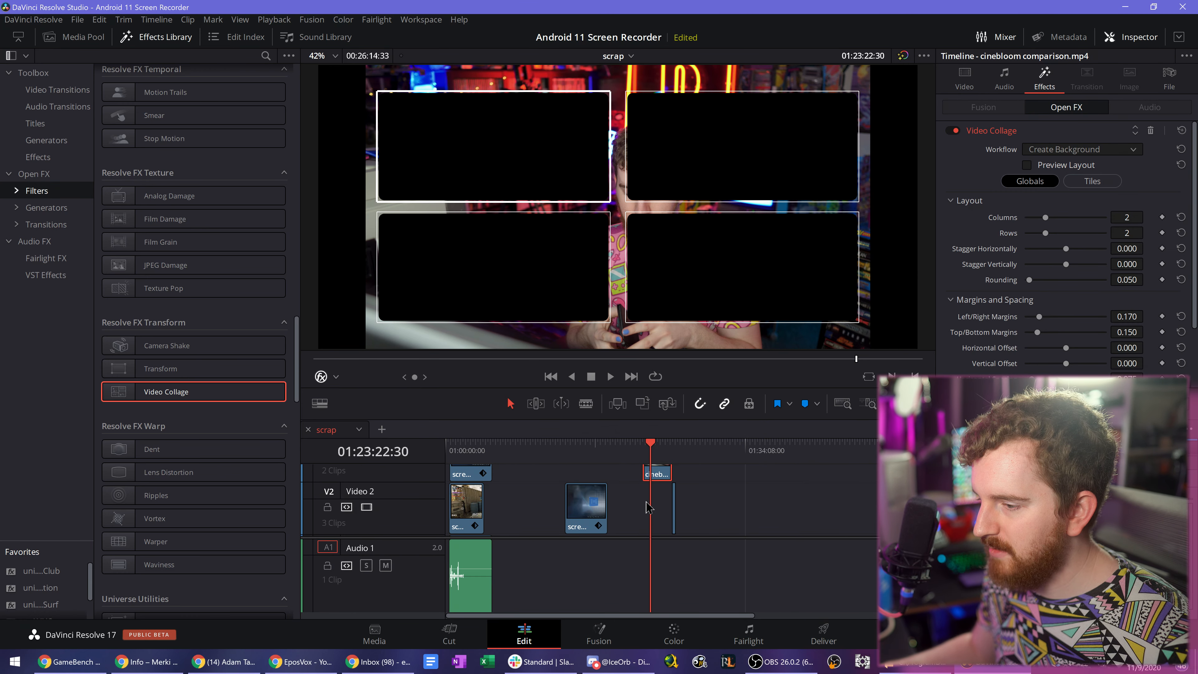
key(ctrl+z)
key(ctrl+z)
- Examine the Video Collage workflow, tile and Custom Size / Shape settings on the Video 4 clip 20201109_002108.mp4 and briefly play the collage
click(484, 445)
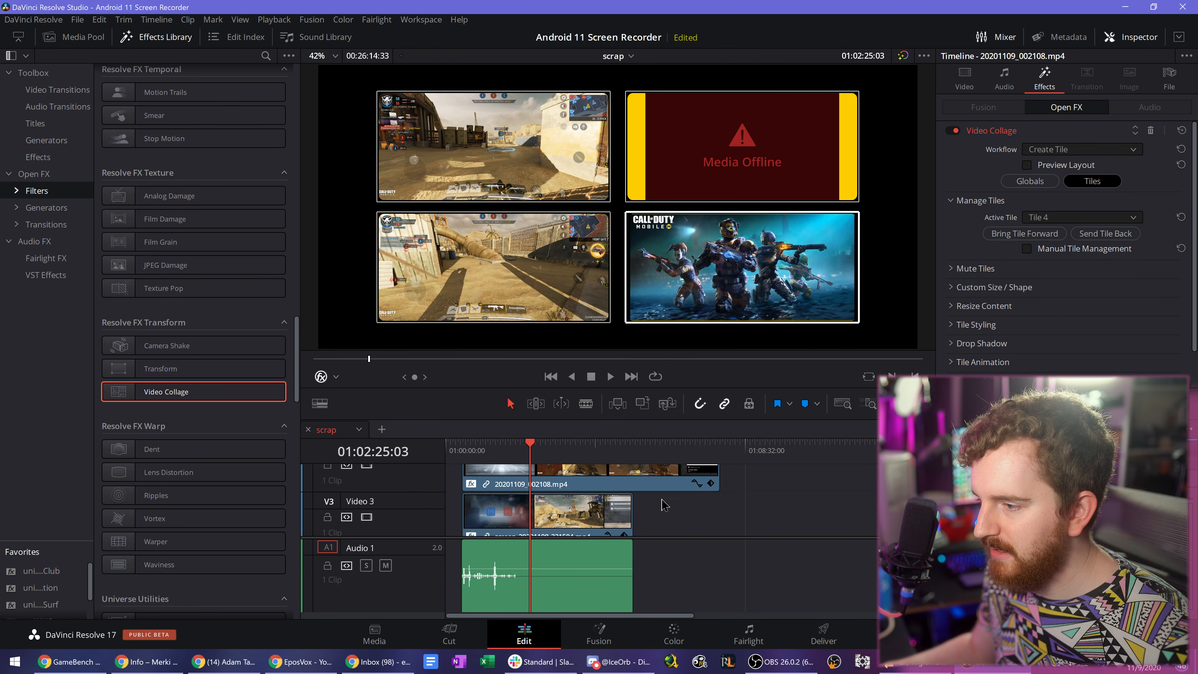
click(1080, 150)
click(1079, 152)
click(1067, 218)
click(980, 205)
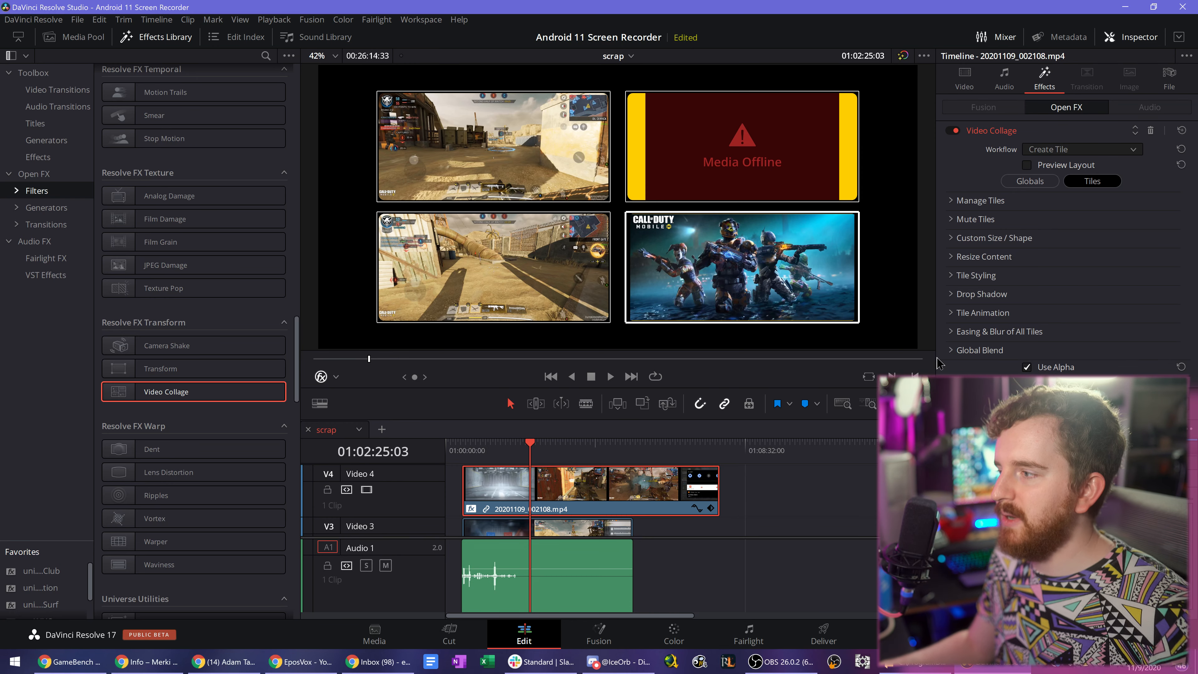
click(957, 239)
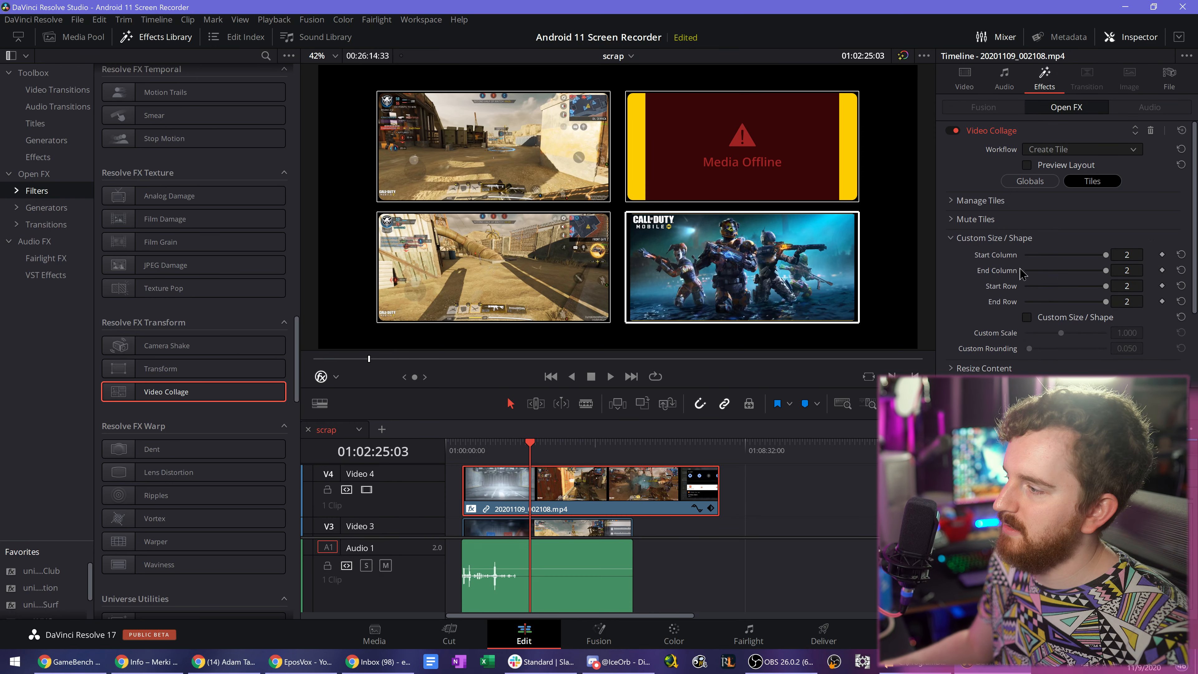
scroll(1029, 298, down, 2)
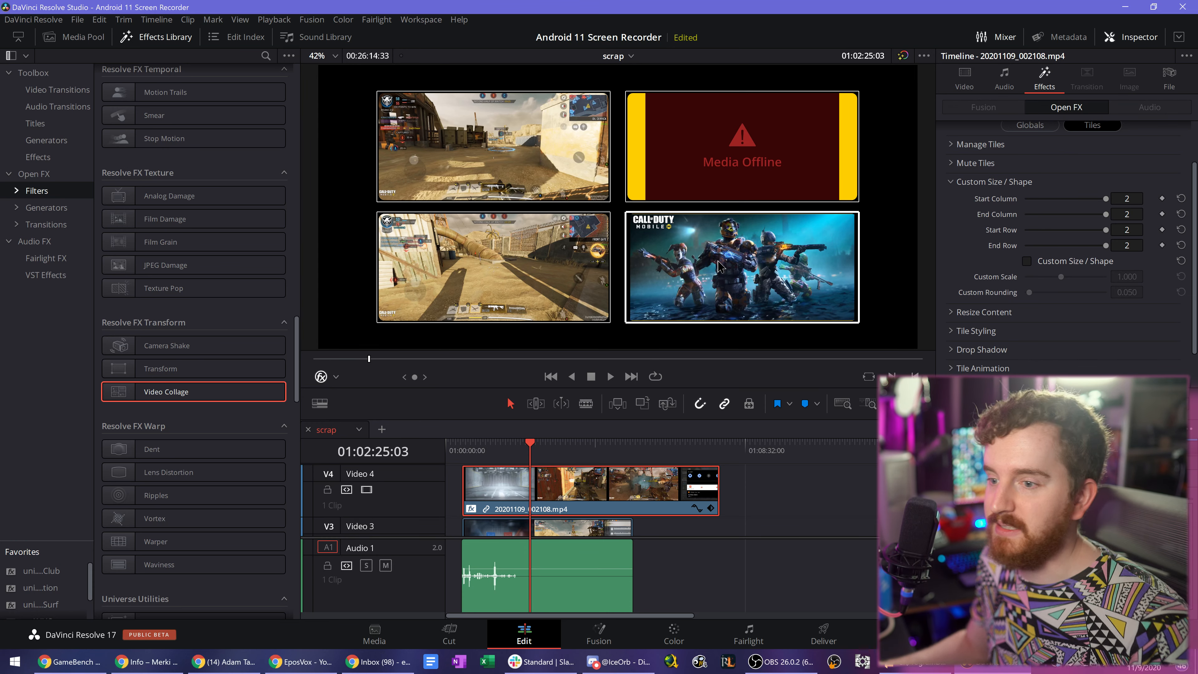
key(space)
key(space)
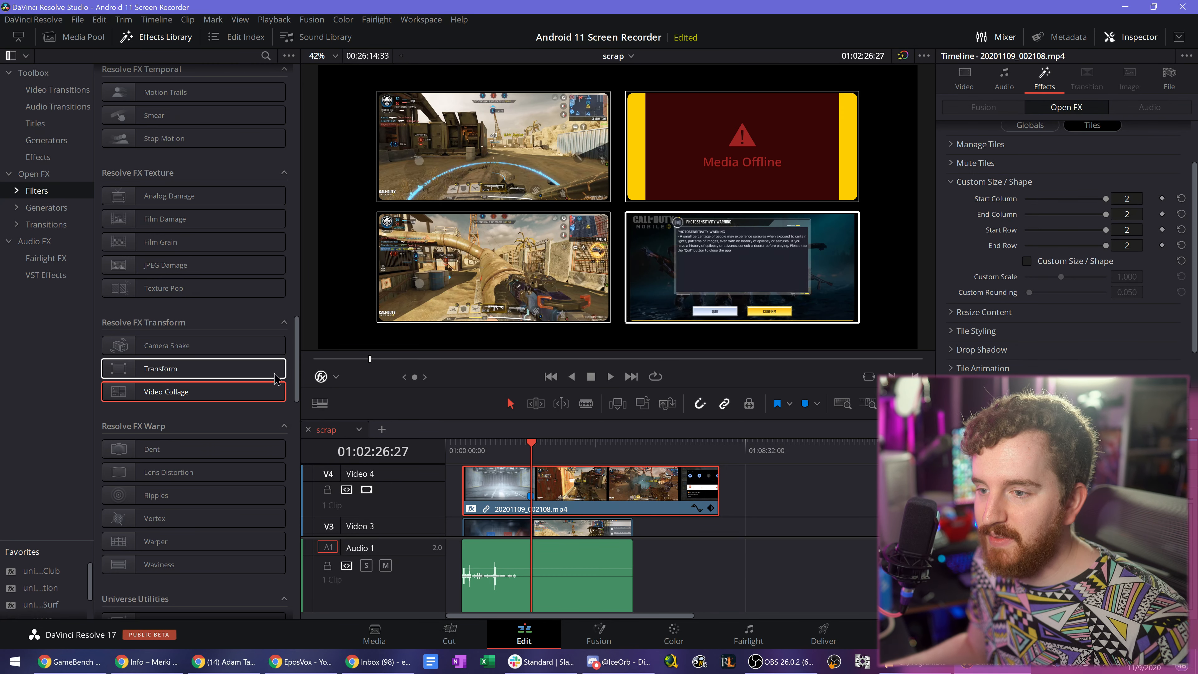
scroll(240, 413, down, 3)
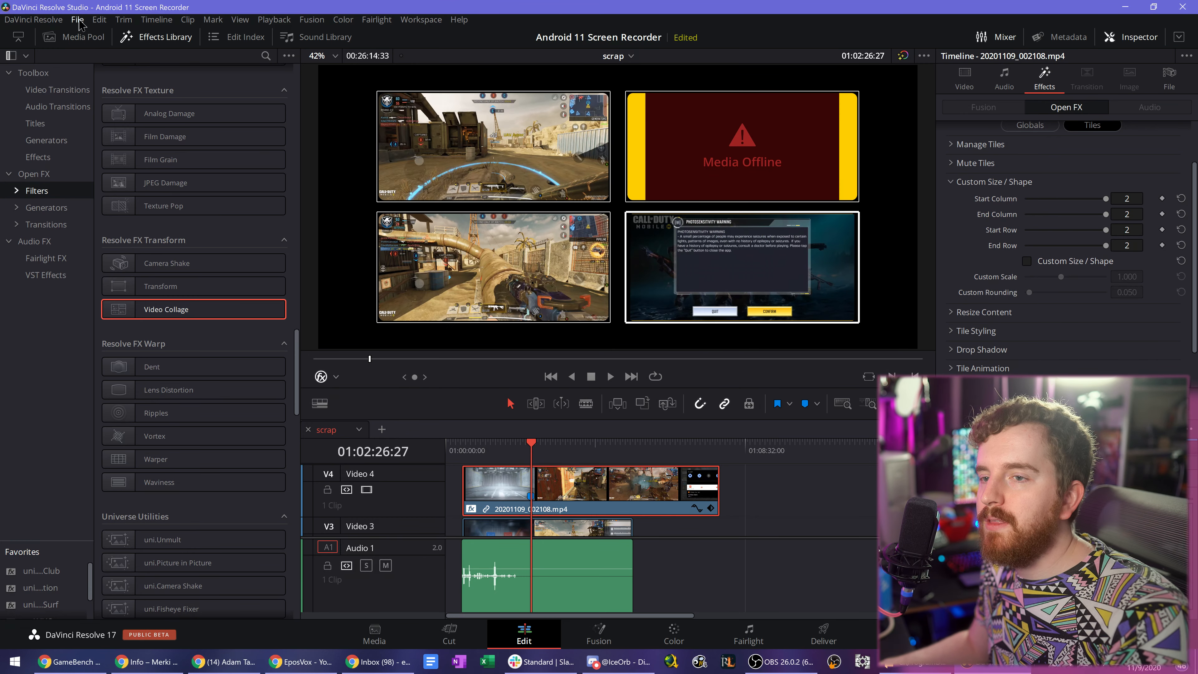
click(77, 20)
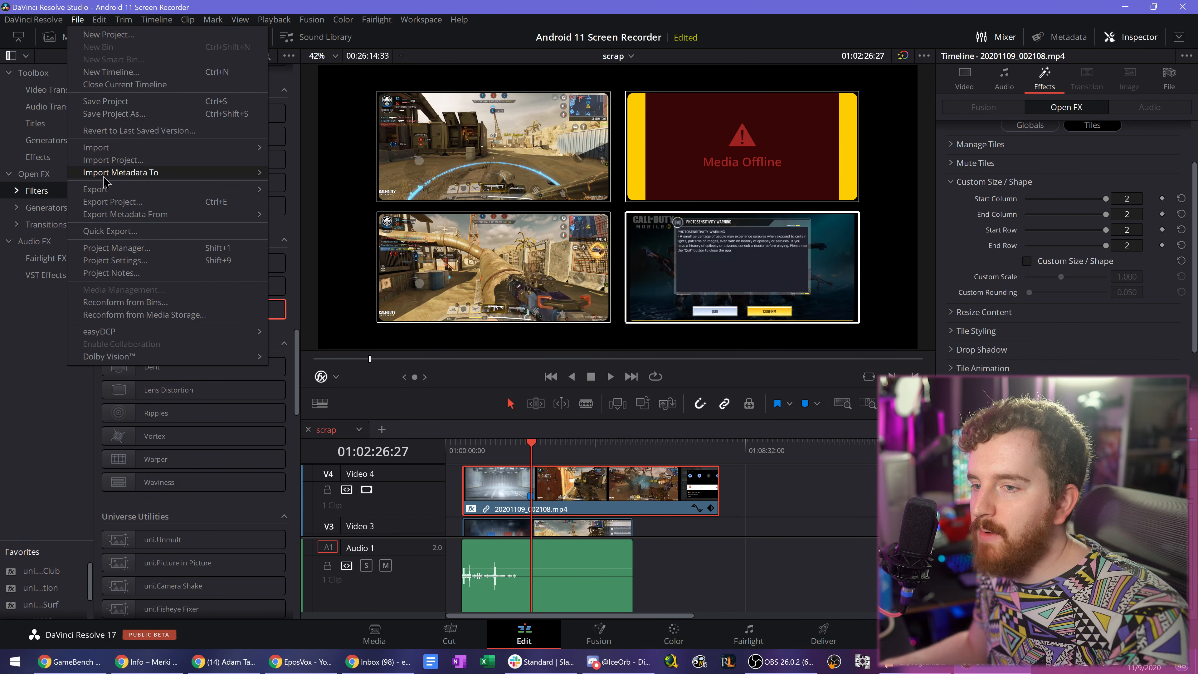
mouse_move(107, 189)
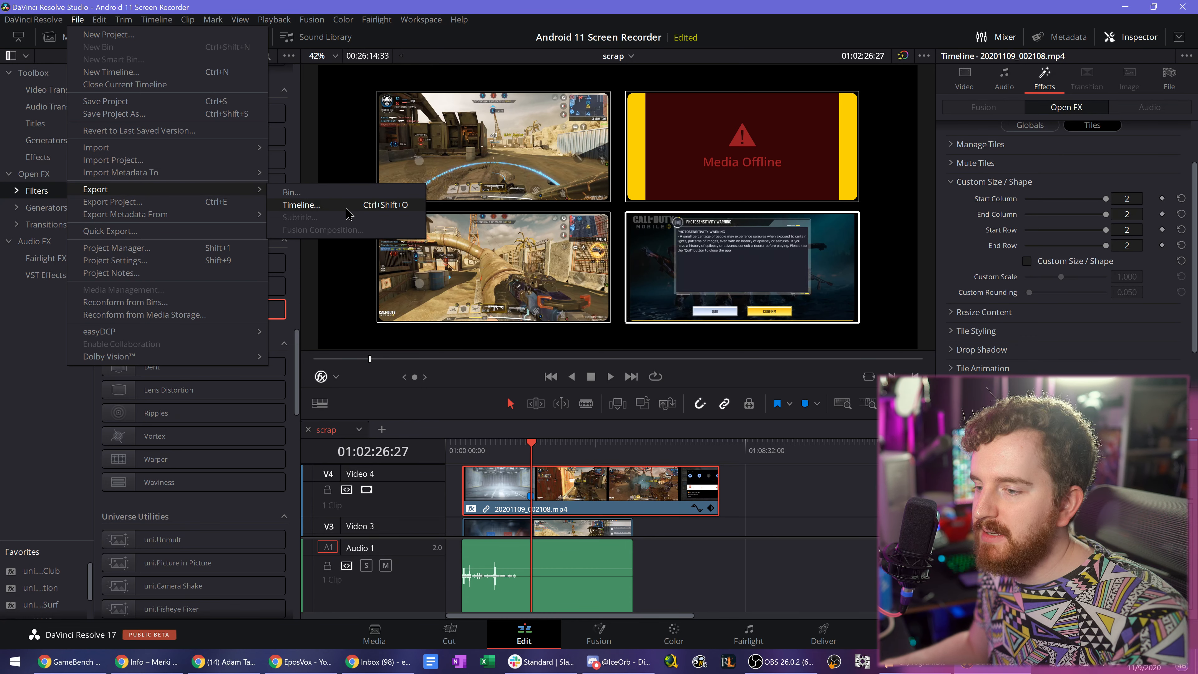
click(467, 424)
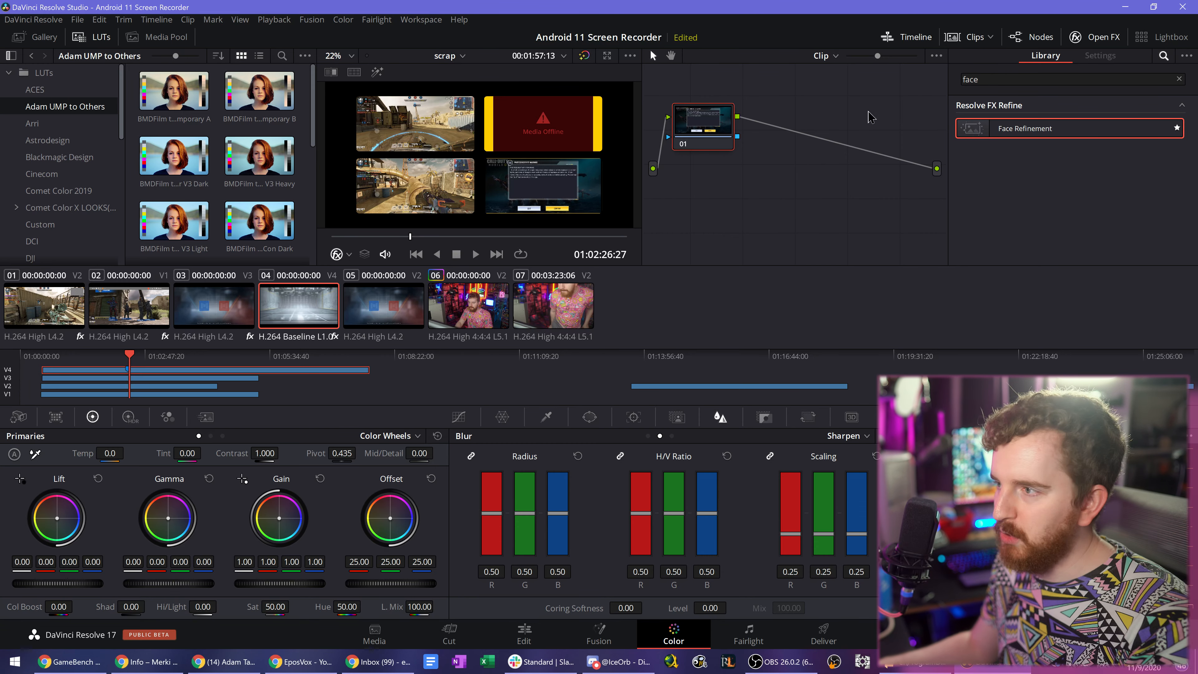
- Show the High Dynamic Range color wheels on the Color page
click(135, 419)
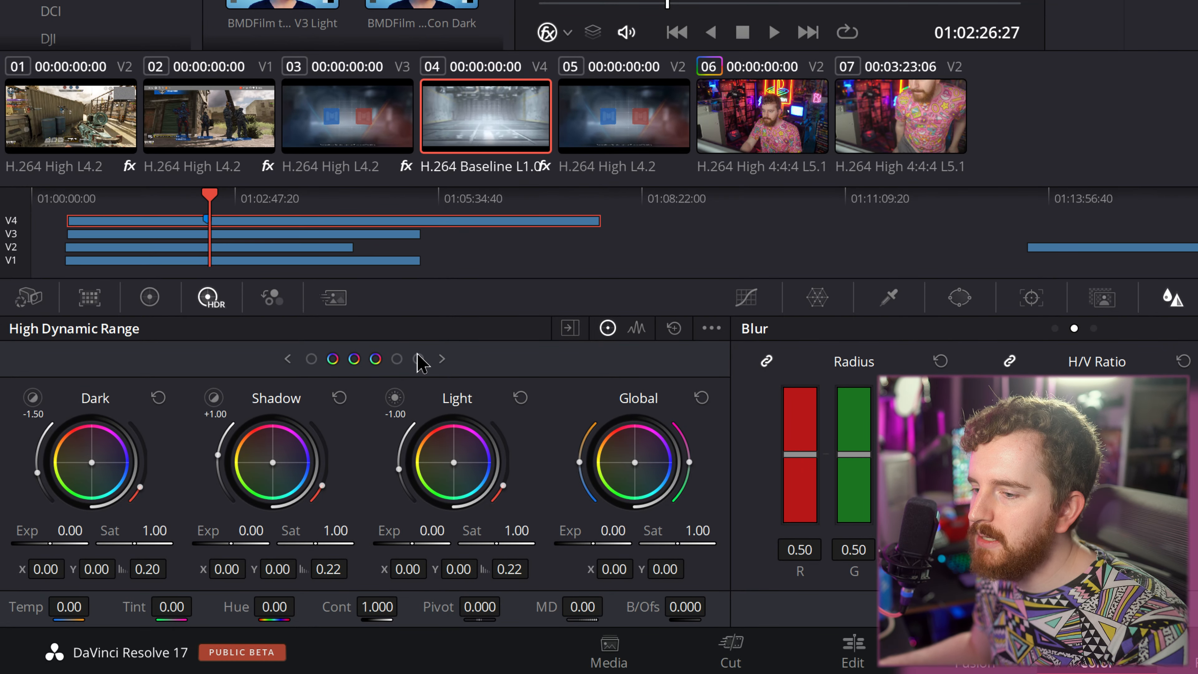
- Examine the High Dynamic Range zone wheels from Black to Specular and the zone graph with its tonal range settings
click(367, 377)
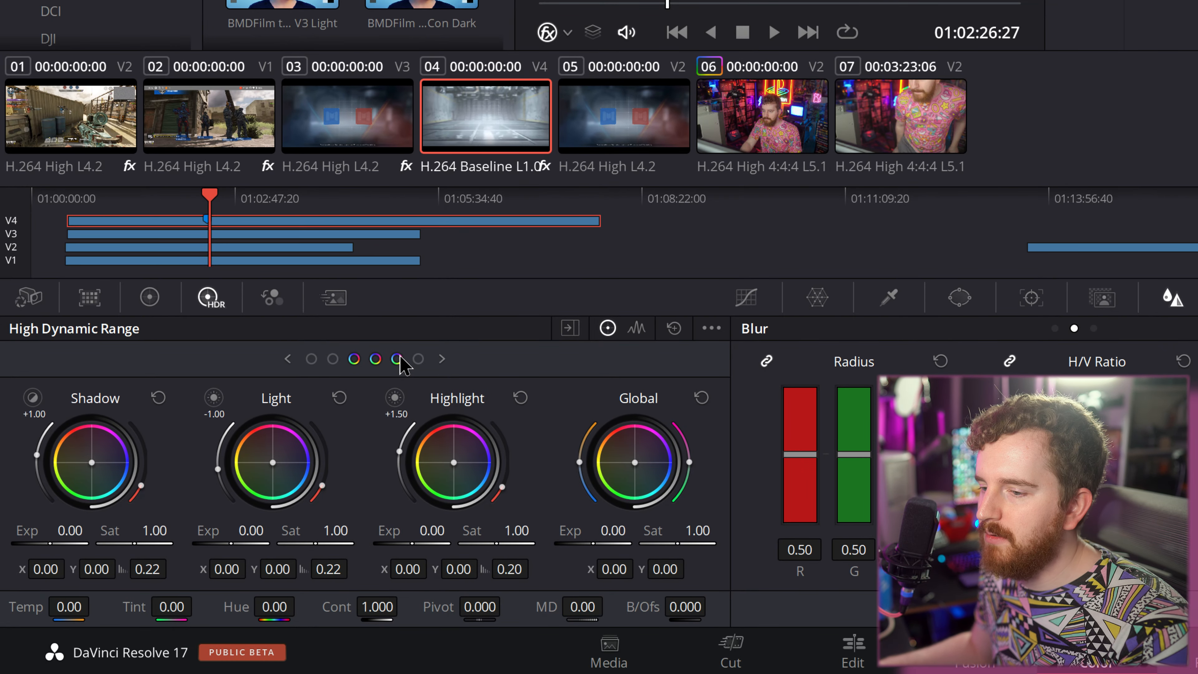
click(386, 378)
click(357, 362)
click(311, 359)
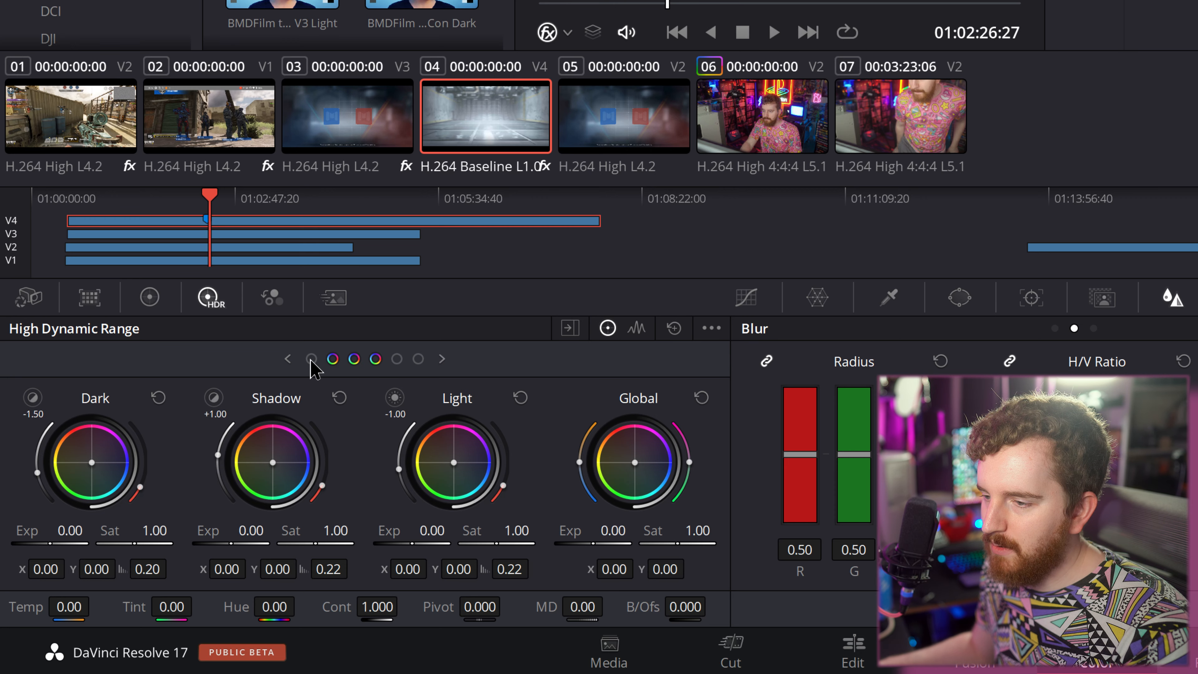
click(636, 328)
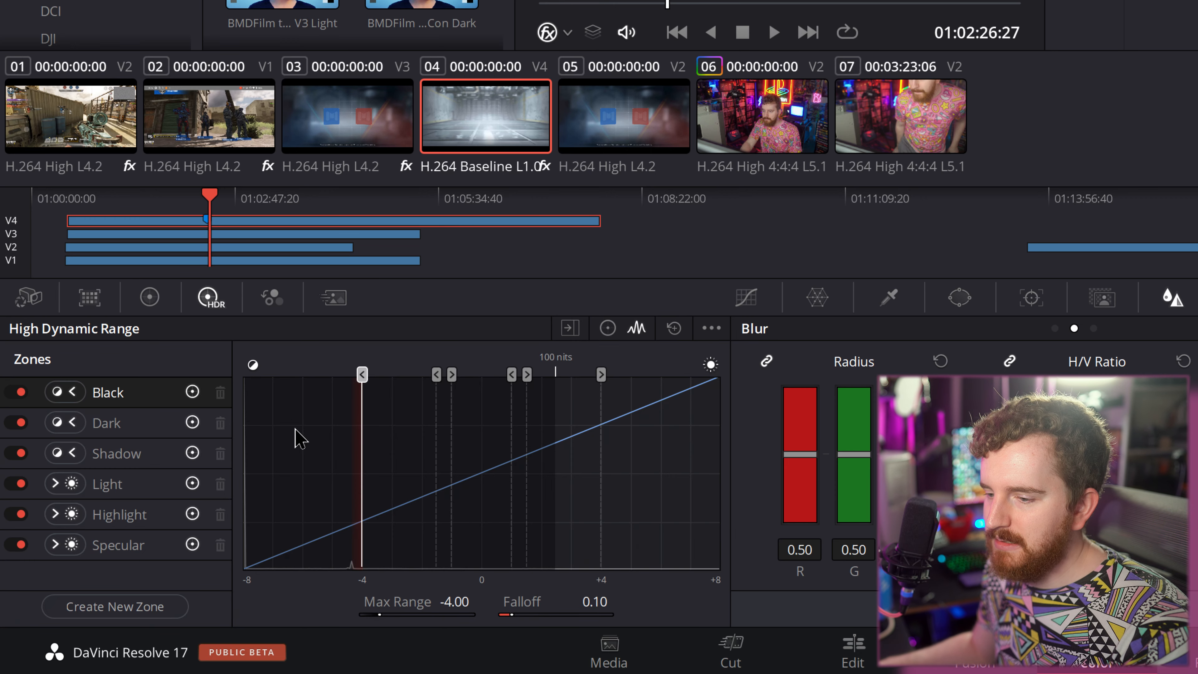
click(607, 327)
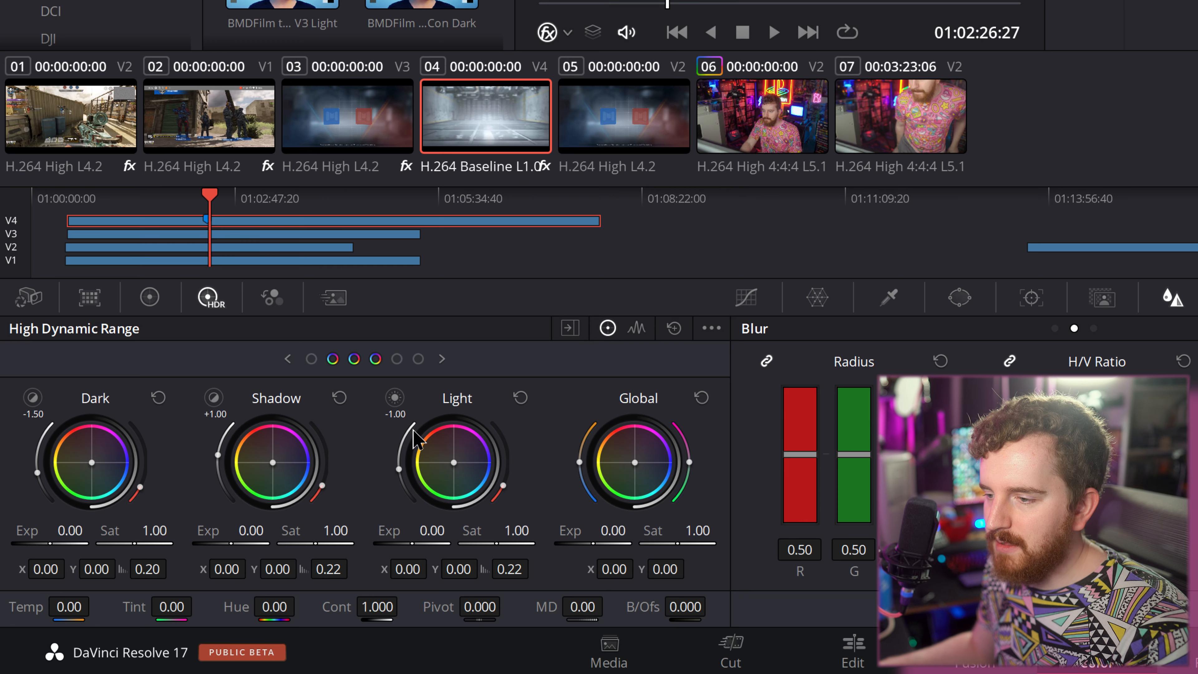
click(312, 358)
click(396, 358)
click(418, 359)
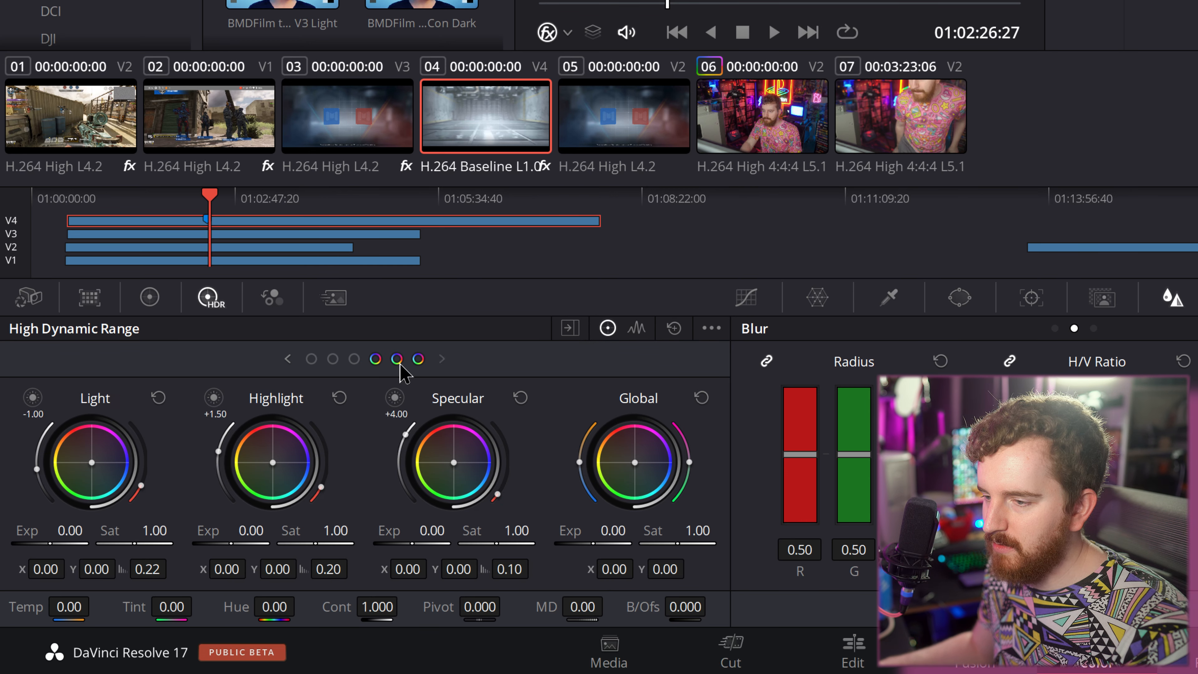
click(331, 361)
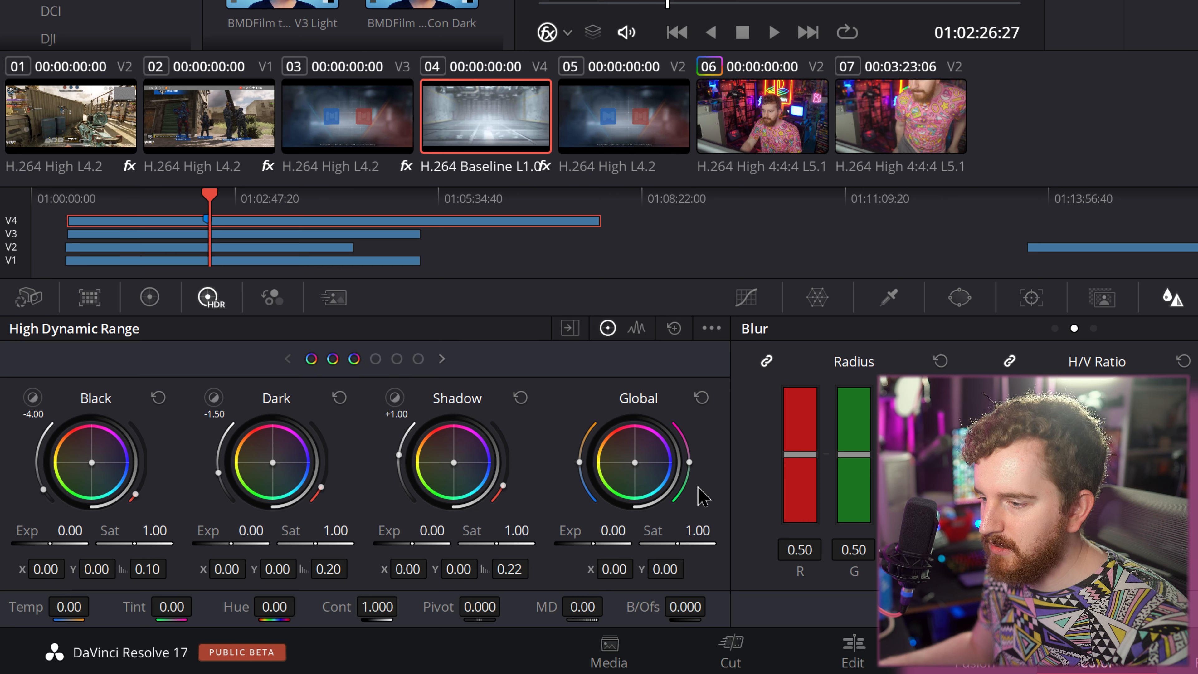
- Shift the HDR Global wheel on clip 04 toward magenta, to about X 0.16 and Y 0.29, and show the Curves palette
drag(669, 460, 716, 374)
click(746, 297)
- Look through the High Dynamic Range palette's options, including saving a preset and the color space and gamma settings
click(712, 327)
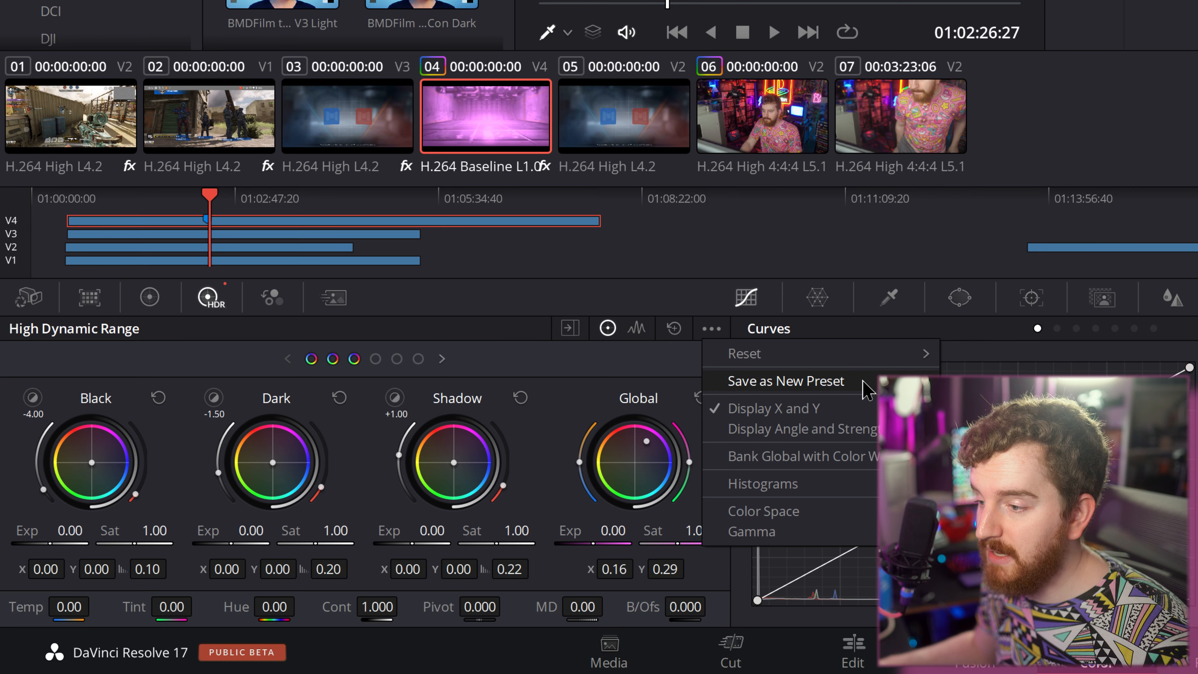
click(866, 391)
click(995, 215)
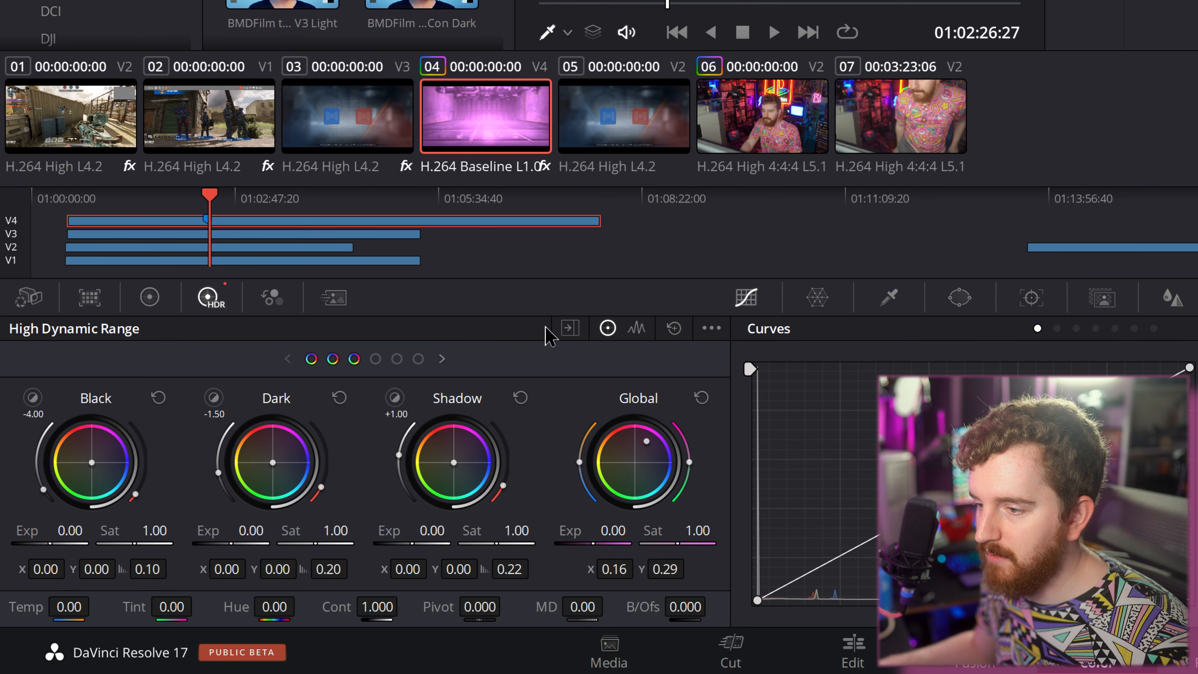
- Shift the Primaries Gamma wheel to about red 0.04, green -0.02 and blue 0.21, and review the available wheel modes
click(149, 297)
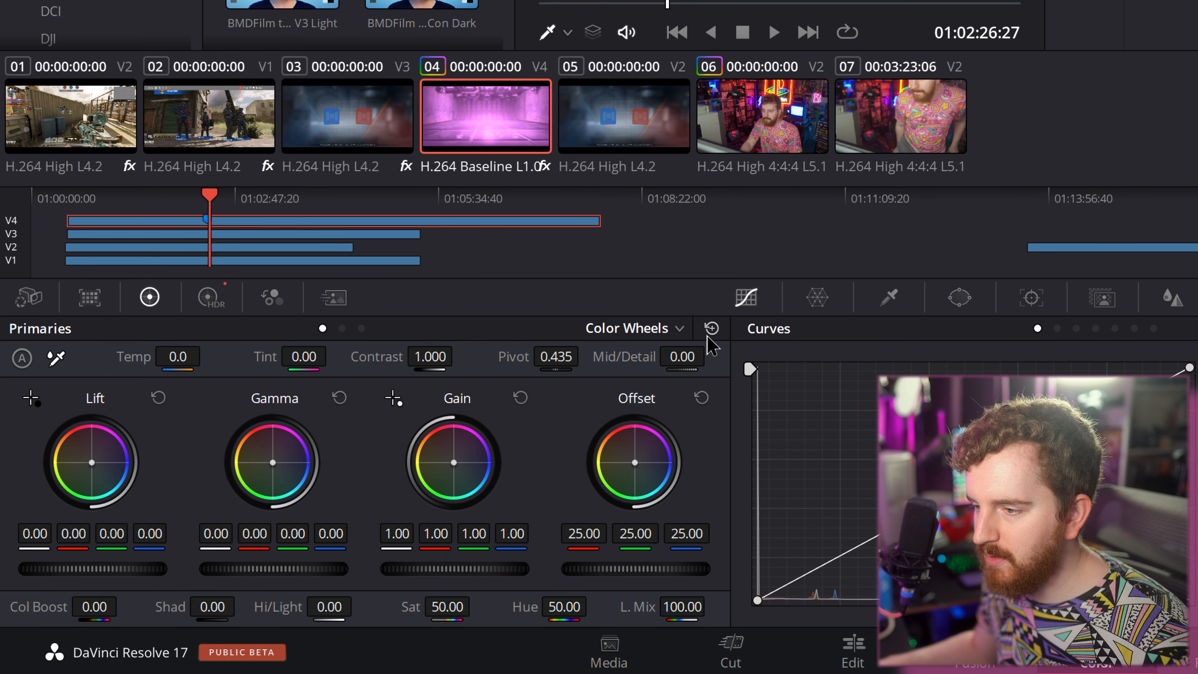
click(342, 328)
click(322, 328)
drag(269, 482, 290, 457)
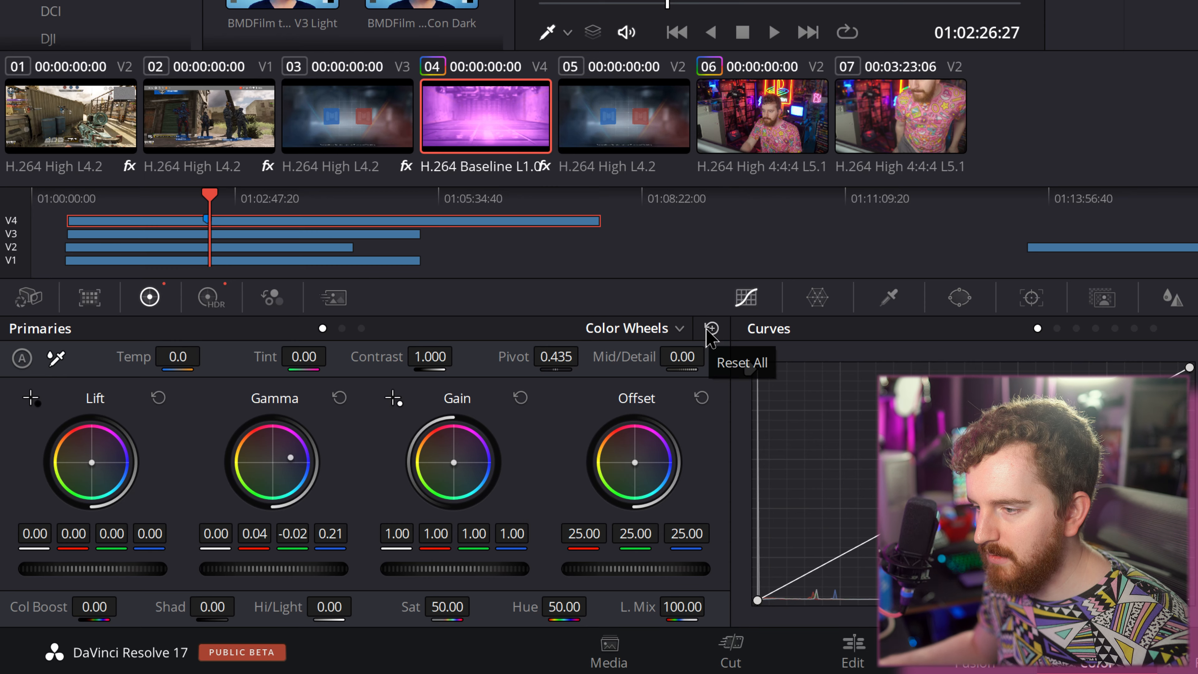
click(679, 328)
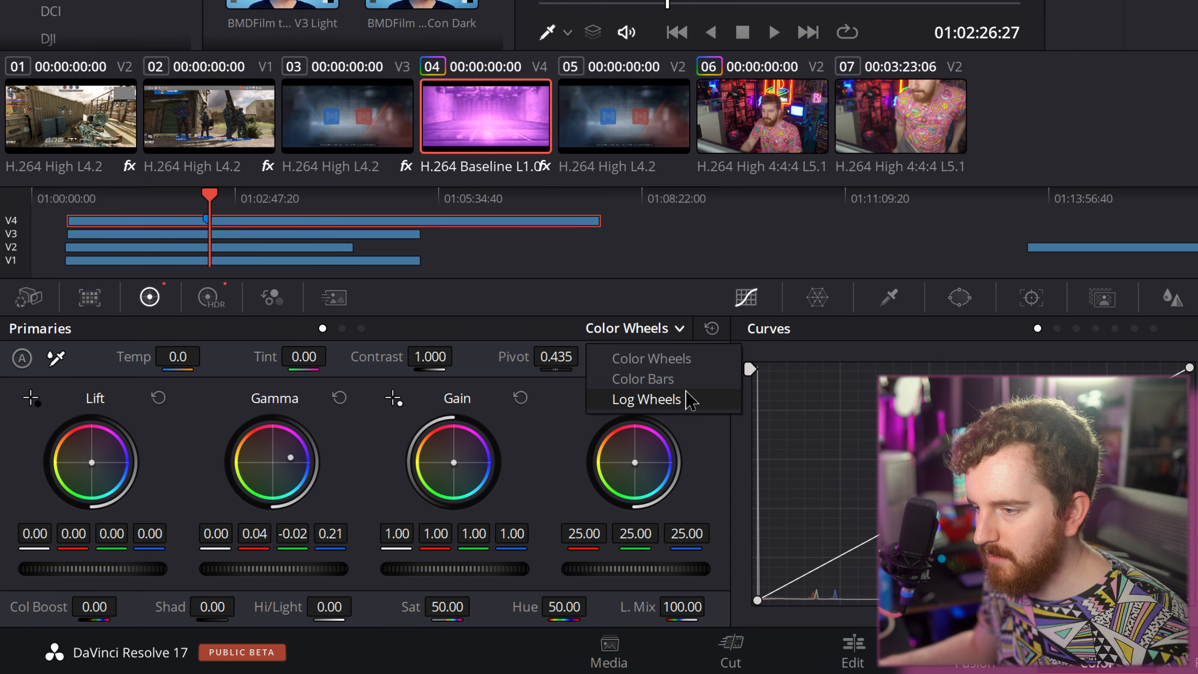
click(542, 338)
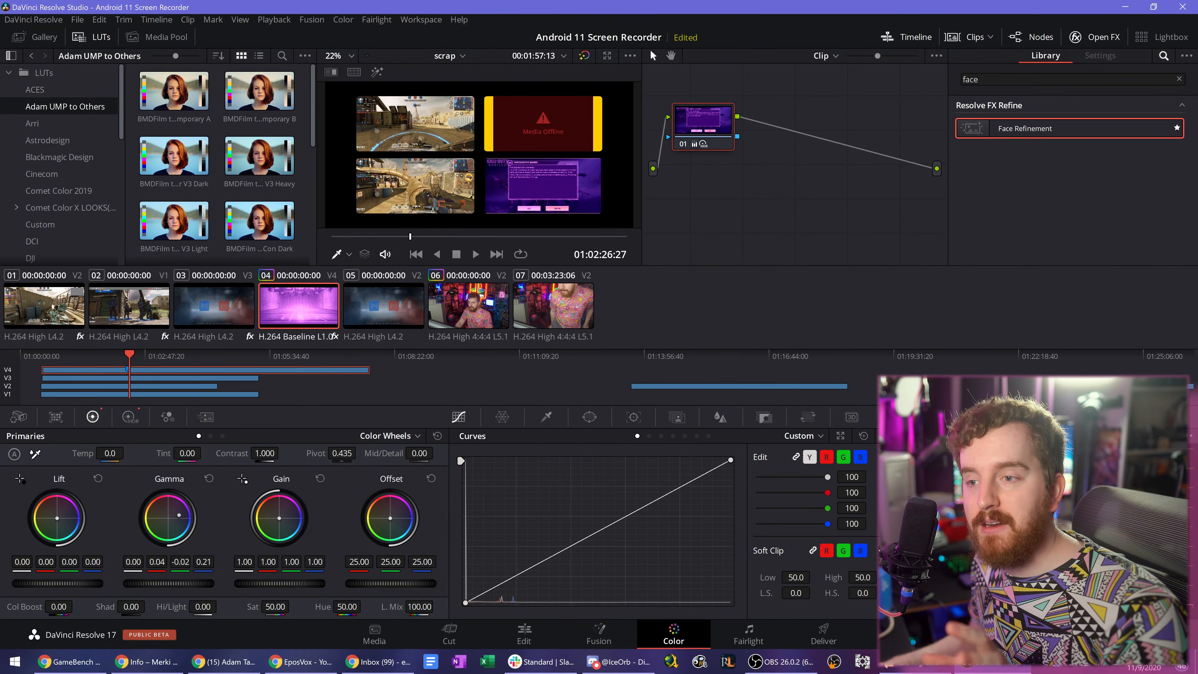